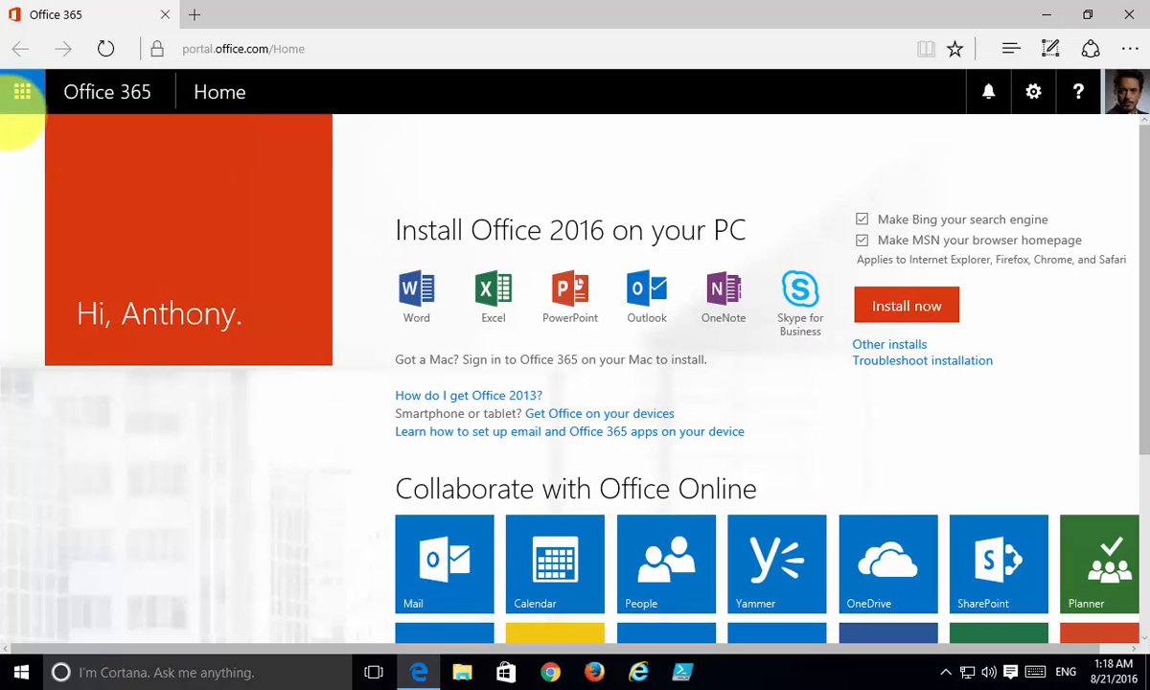
# Open OneDrive from the Office 365 home page and create a new Word document in Files.
pyautogui.click(22, 93)
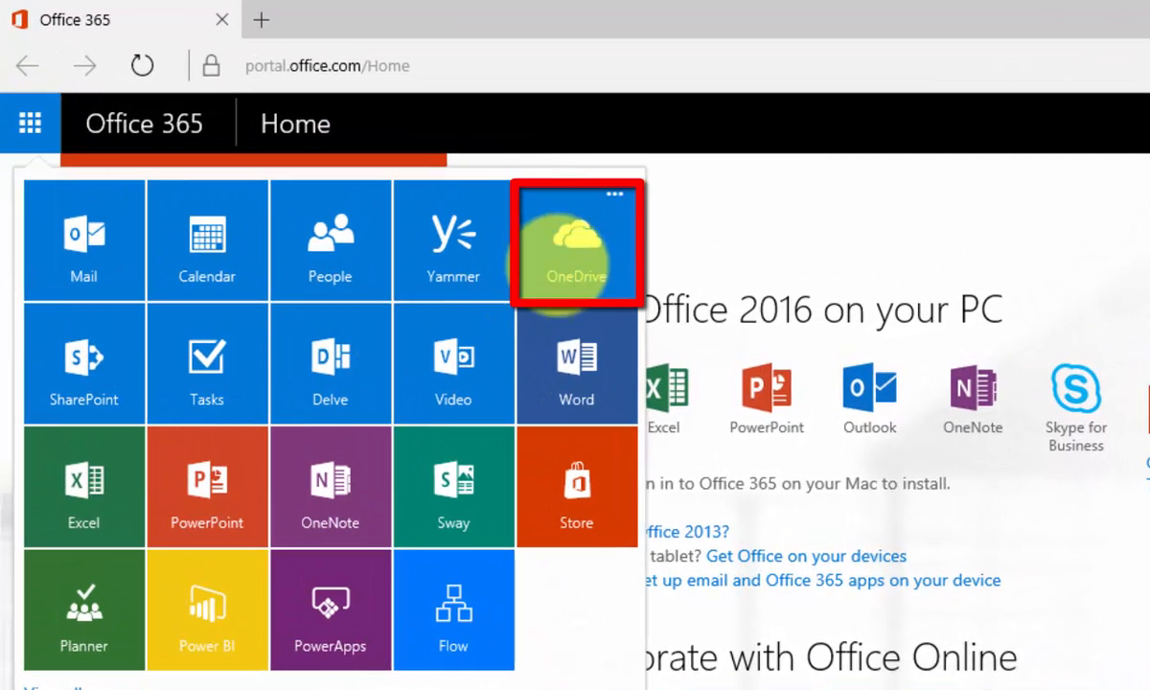
pyautogui.click(599, 283)
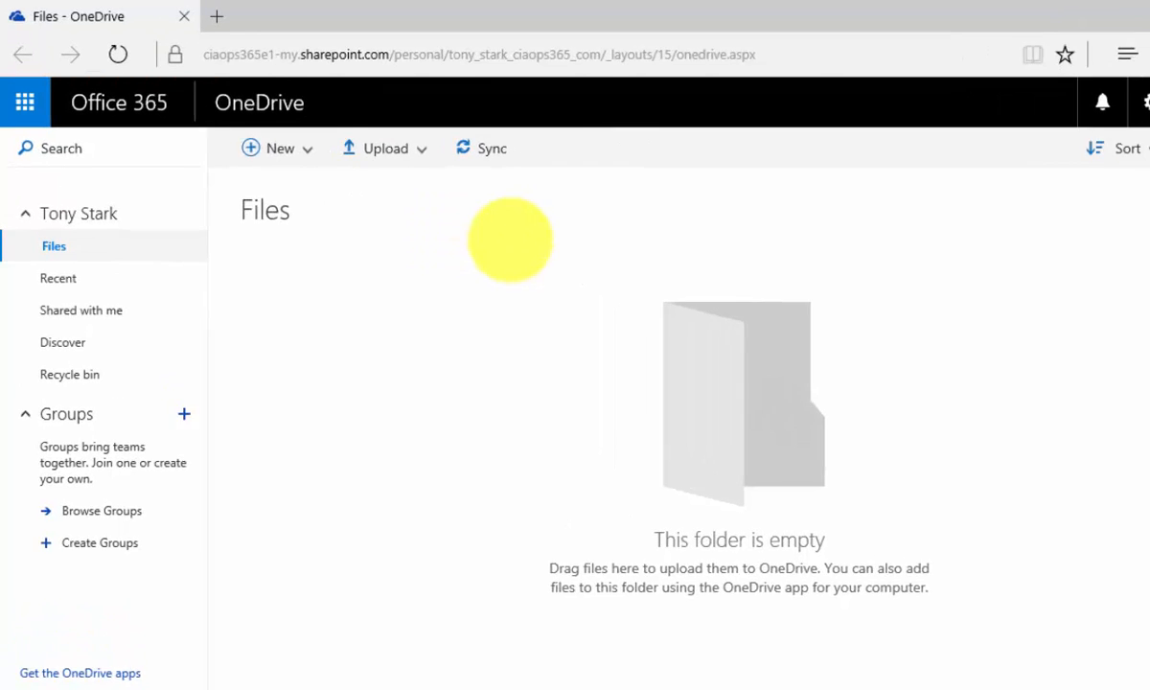
pyautogui.click(415, 203)
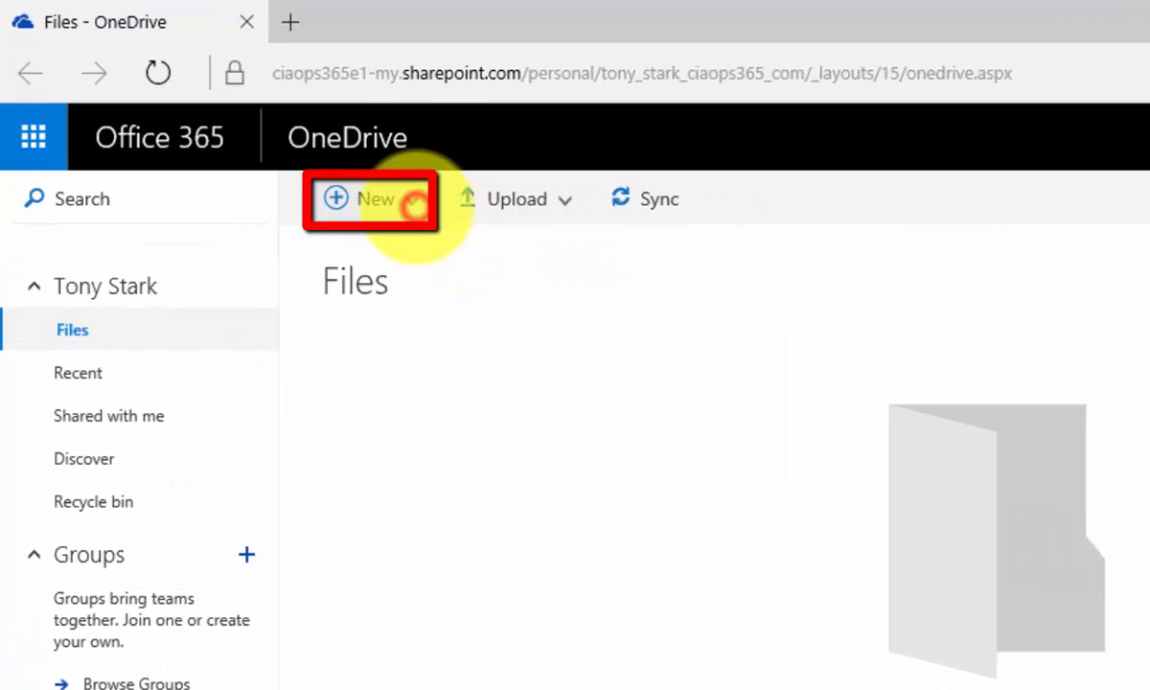
pyautogui.click(429, 328)
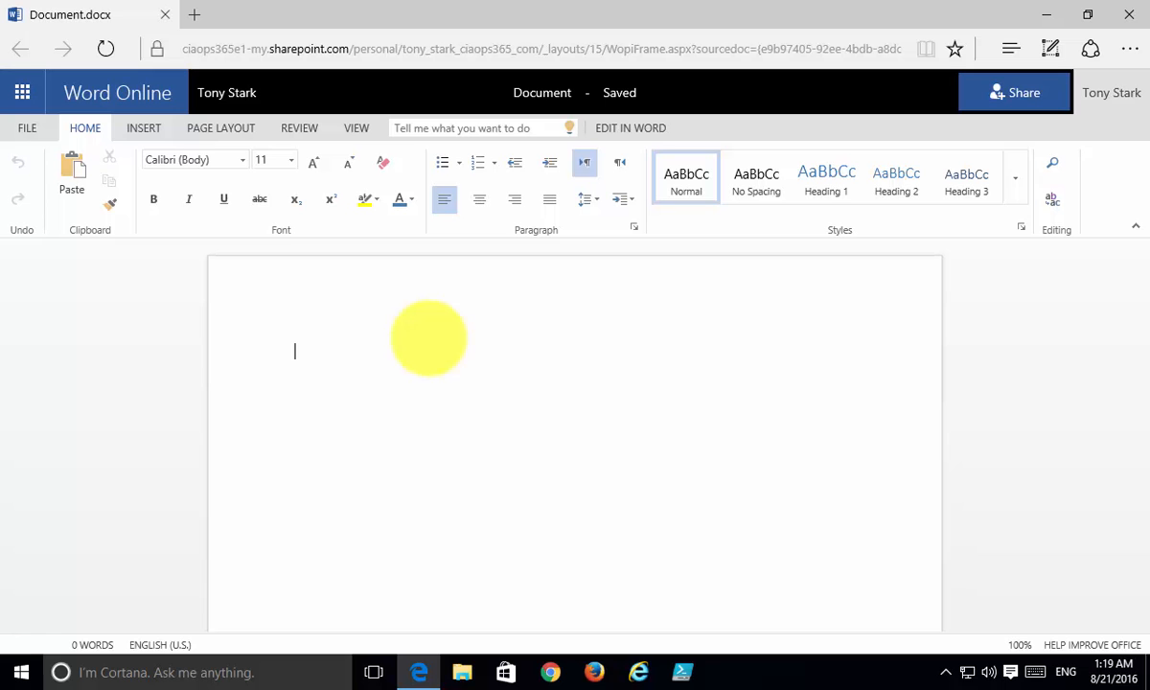
# Enter "Hello Mode" and, below it, "Changes" in the blank document, and return to the OneDrive file list.
pyautogui.write('Hello Mode')
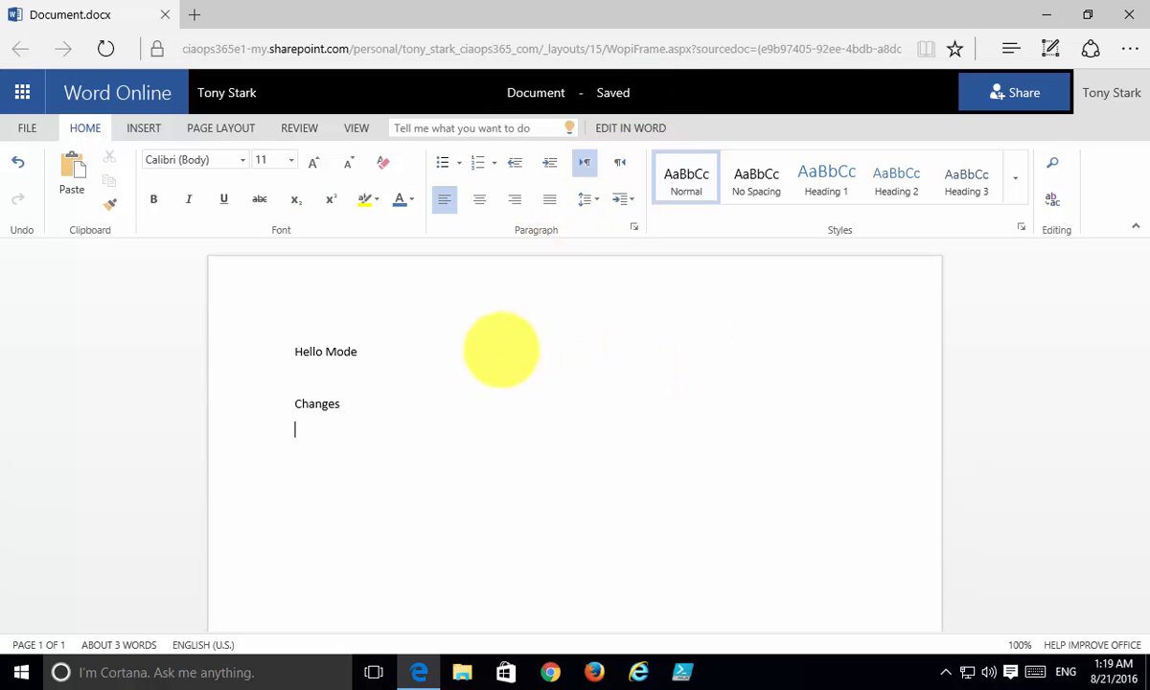
pyautogui.click(220, 96)
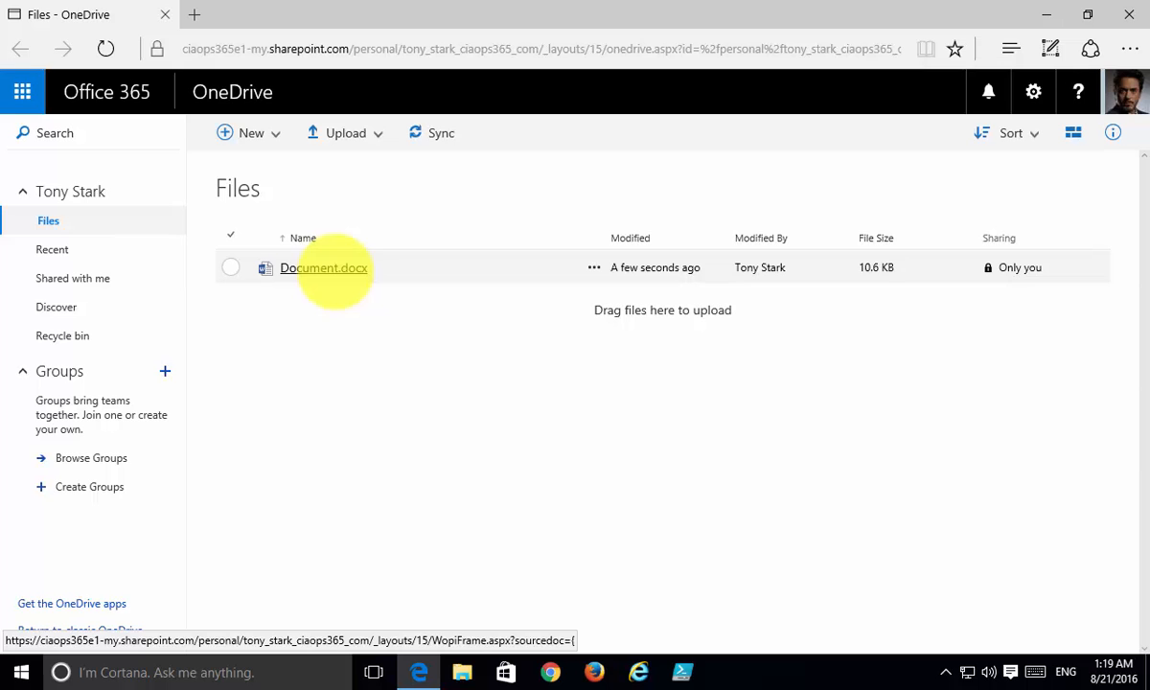
# Open Document.docx from the file list and switch it to editing in the browser.
pyautogui.click(324, 269)
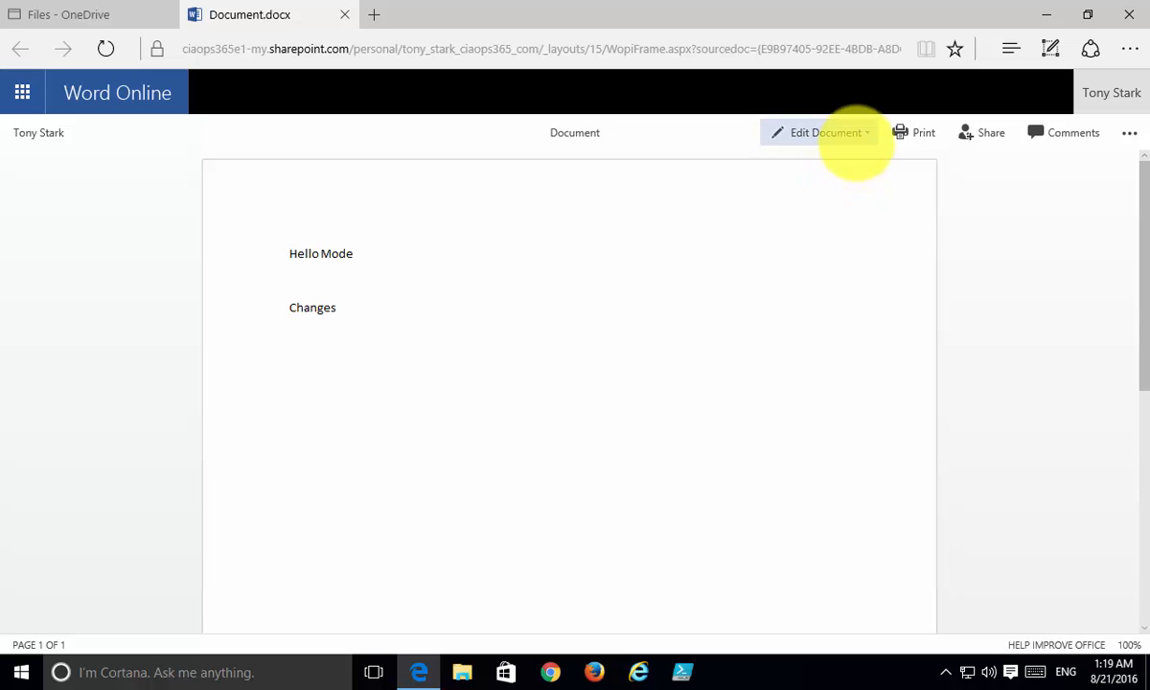
pyautogui.click(856, 142)
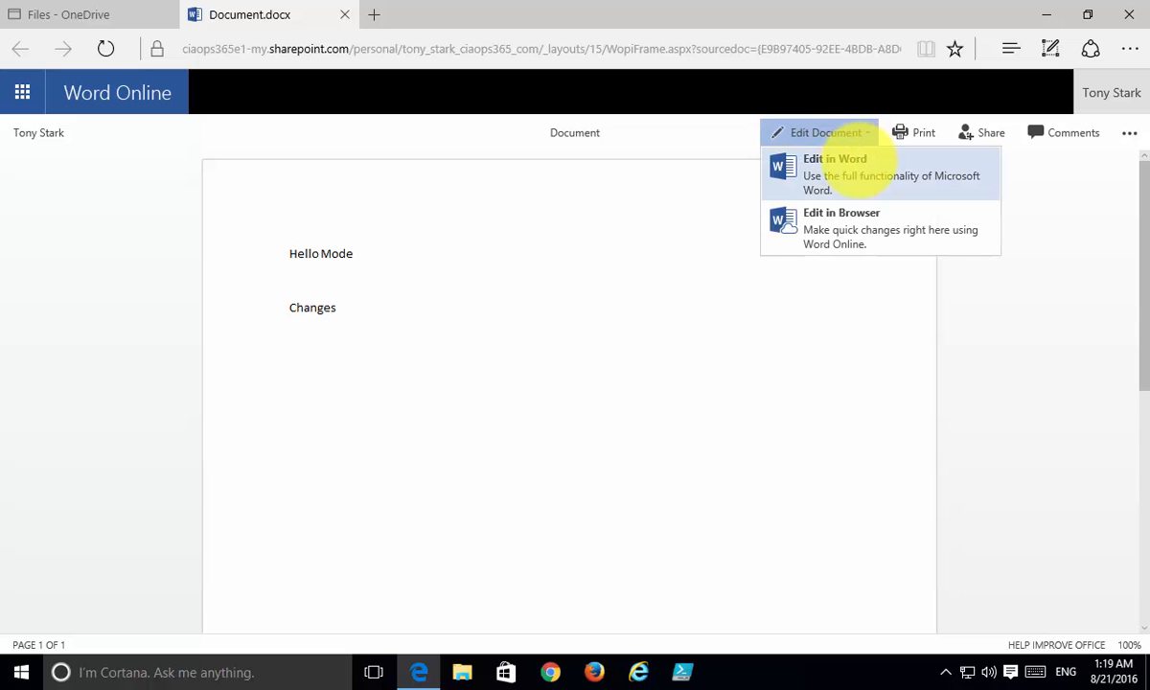
pyautogui.click(862, 244)
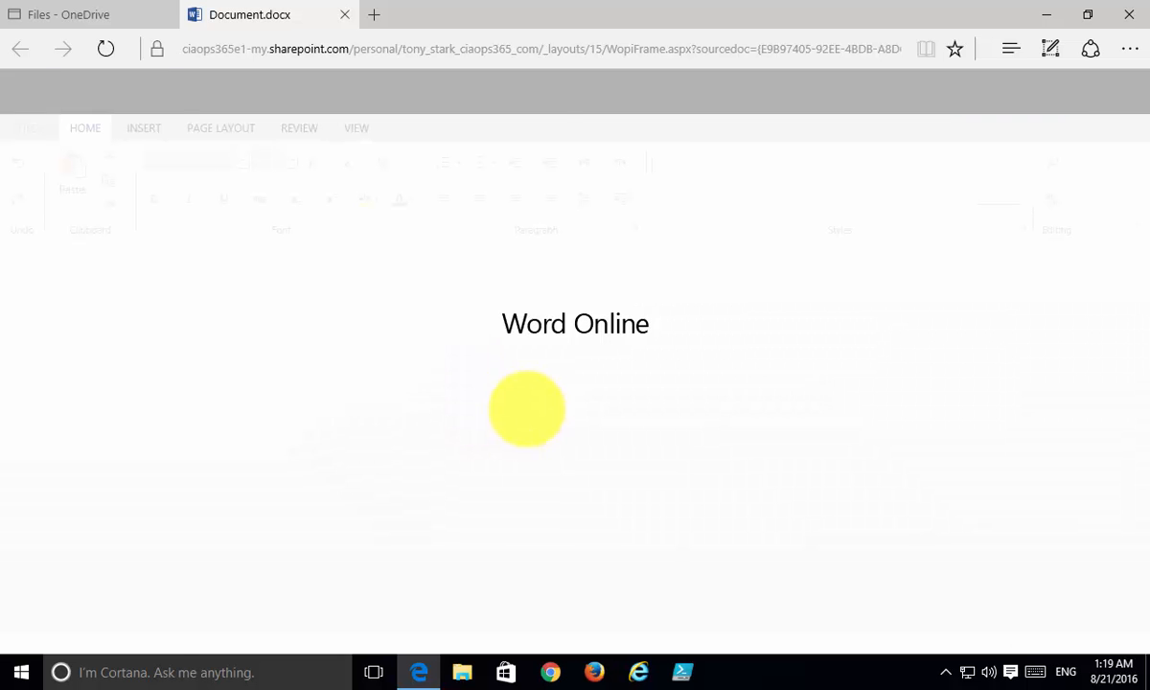
# Add the line "More changes" below "Changes" and return to the OneDrive file list.
pyautogui.click(351, 407)
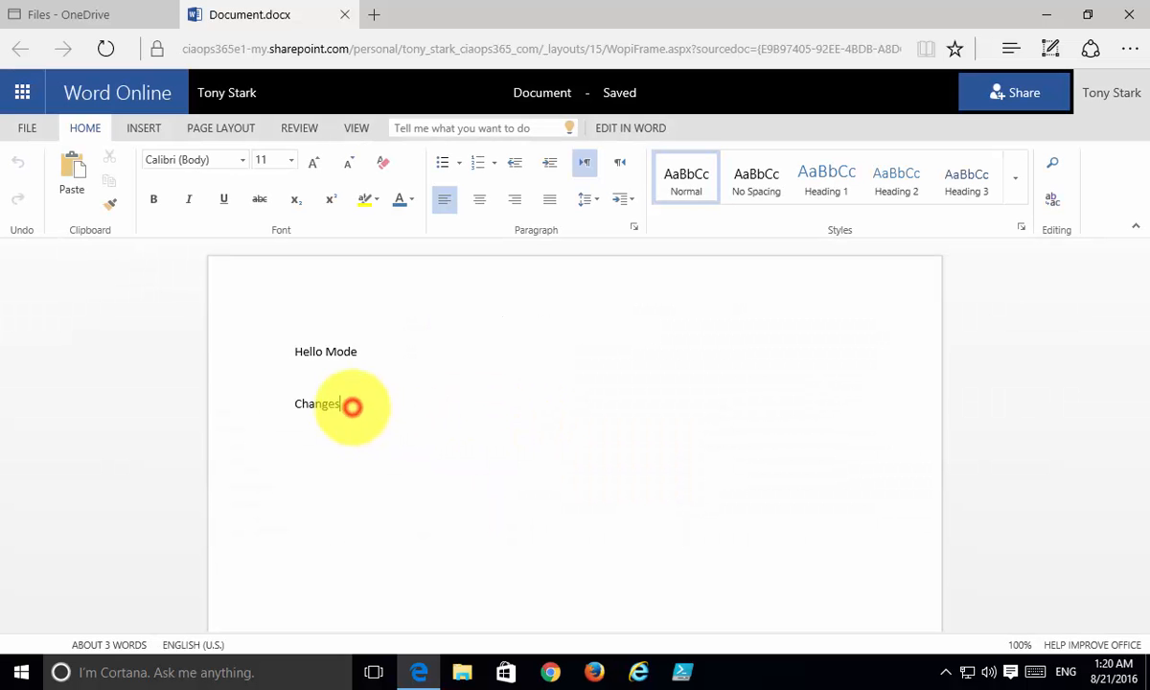
pyautogui.press('Return')
pyautogui.write('More changes')
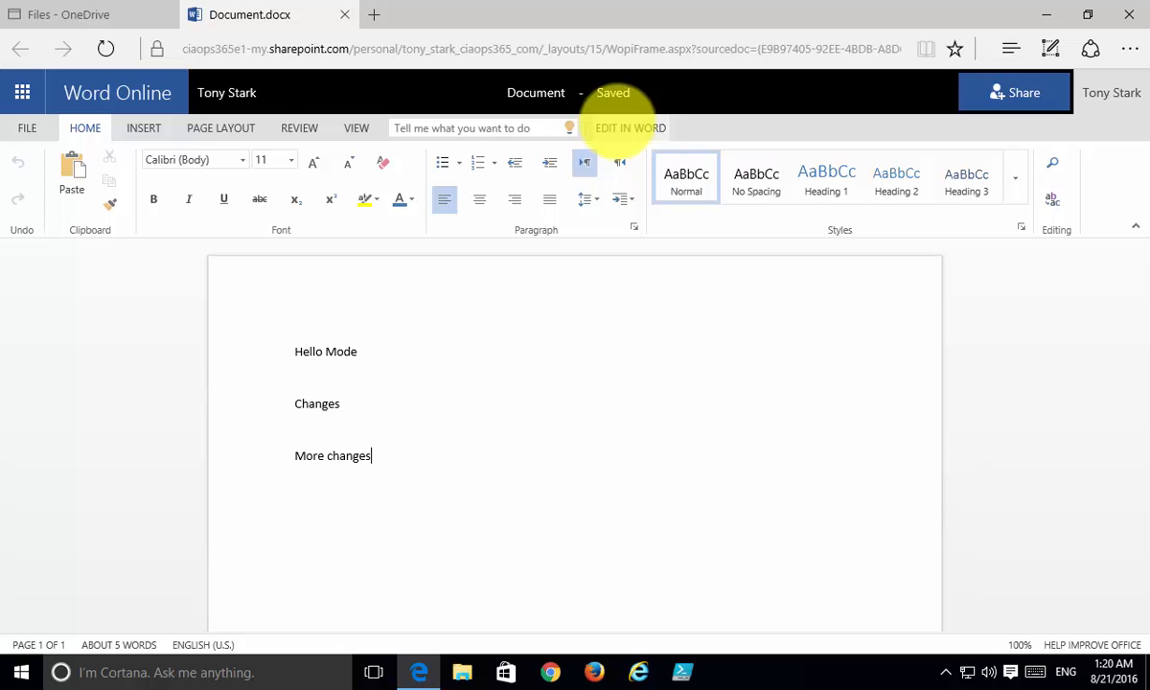
pyautogui.click(220, 92)
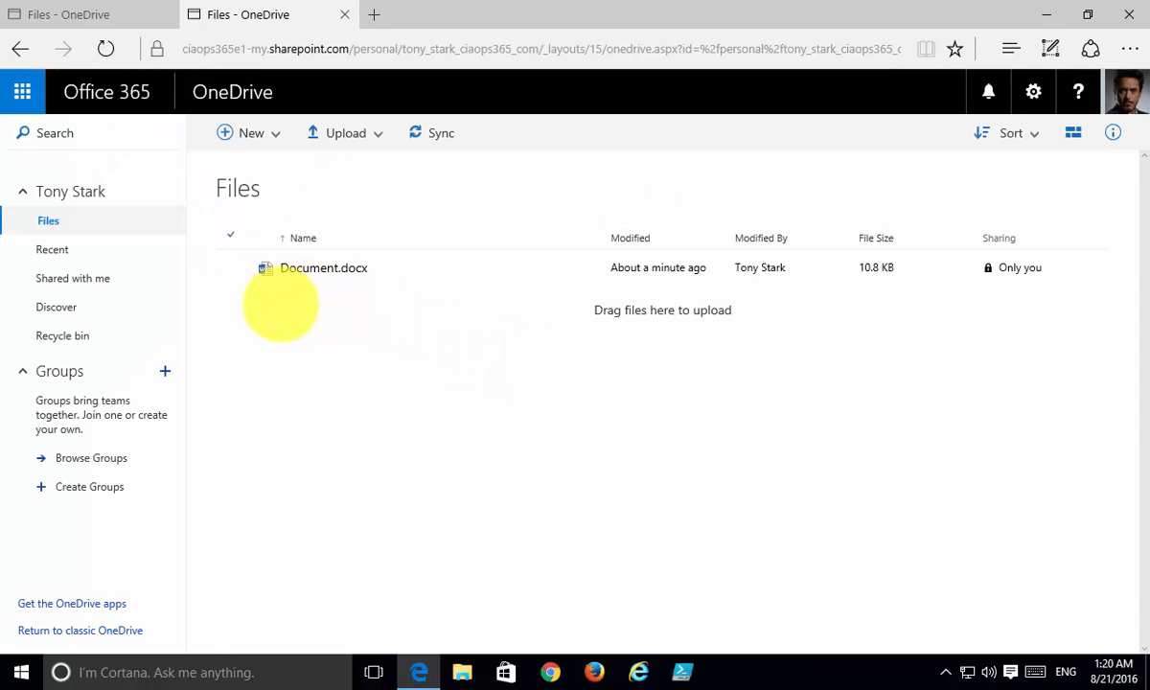
# Examine the preview, recent activity and file information in the details of Document.docx, closing them and deselecting the file at the end.
pyautogui.click(230, 268)
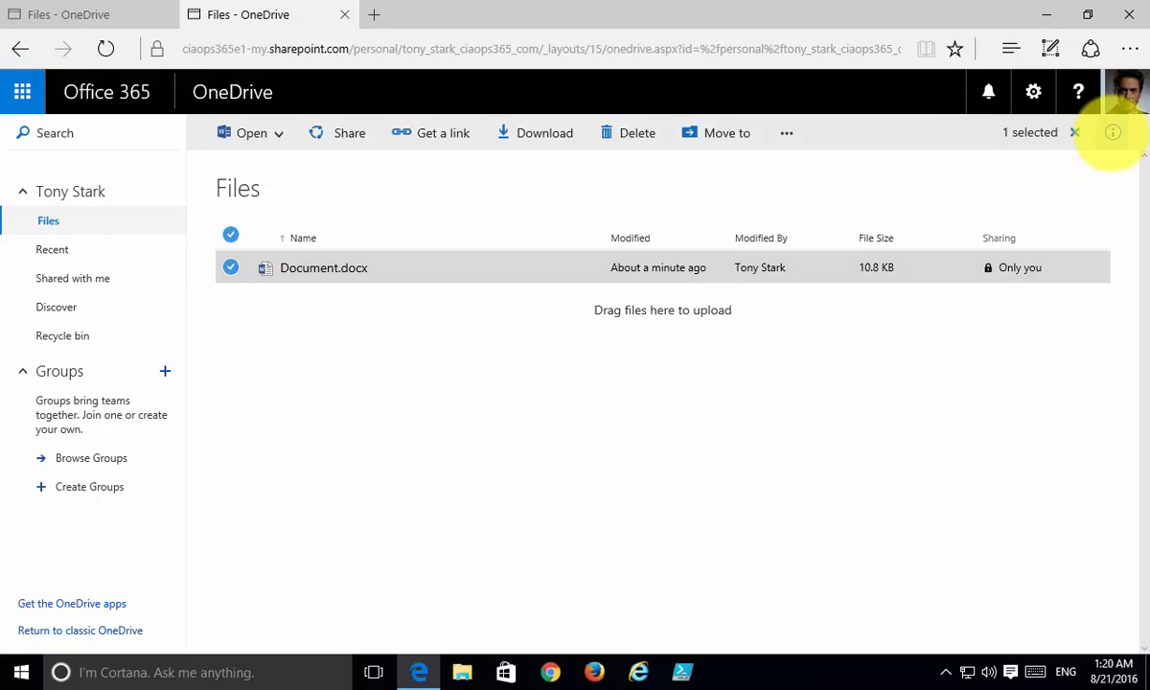
pyautogui.click(1113, 133)
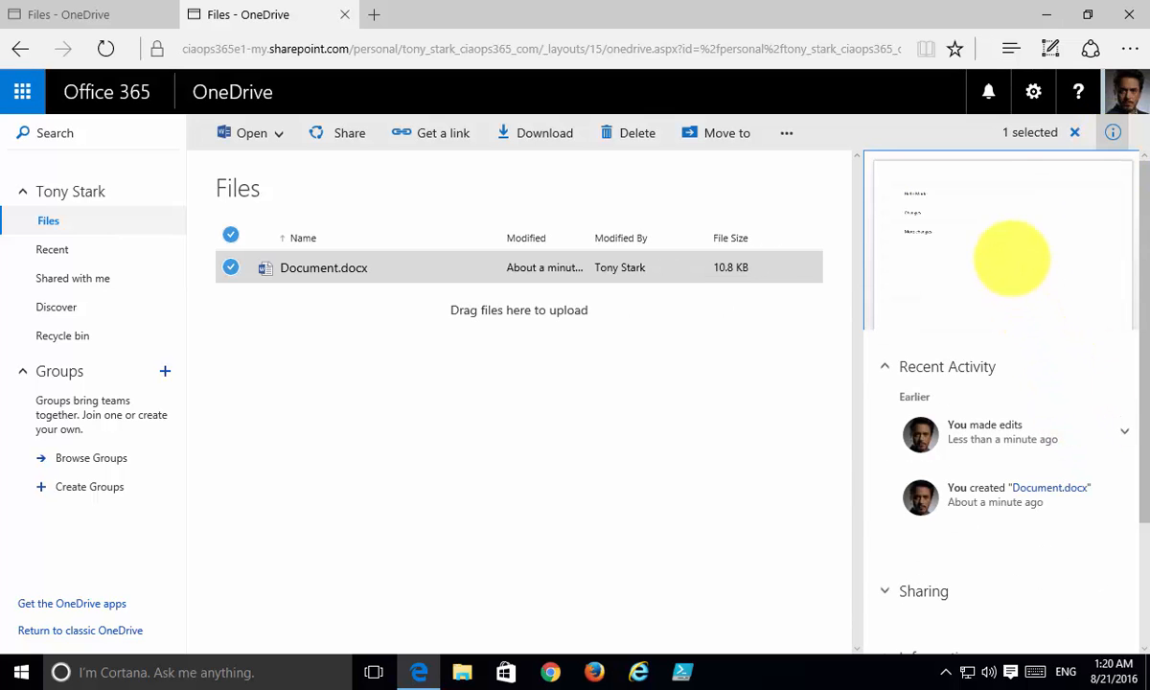
pyautogui.scroll(-1, 1002, 268)
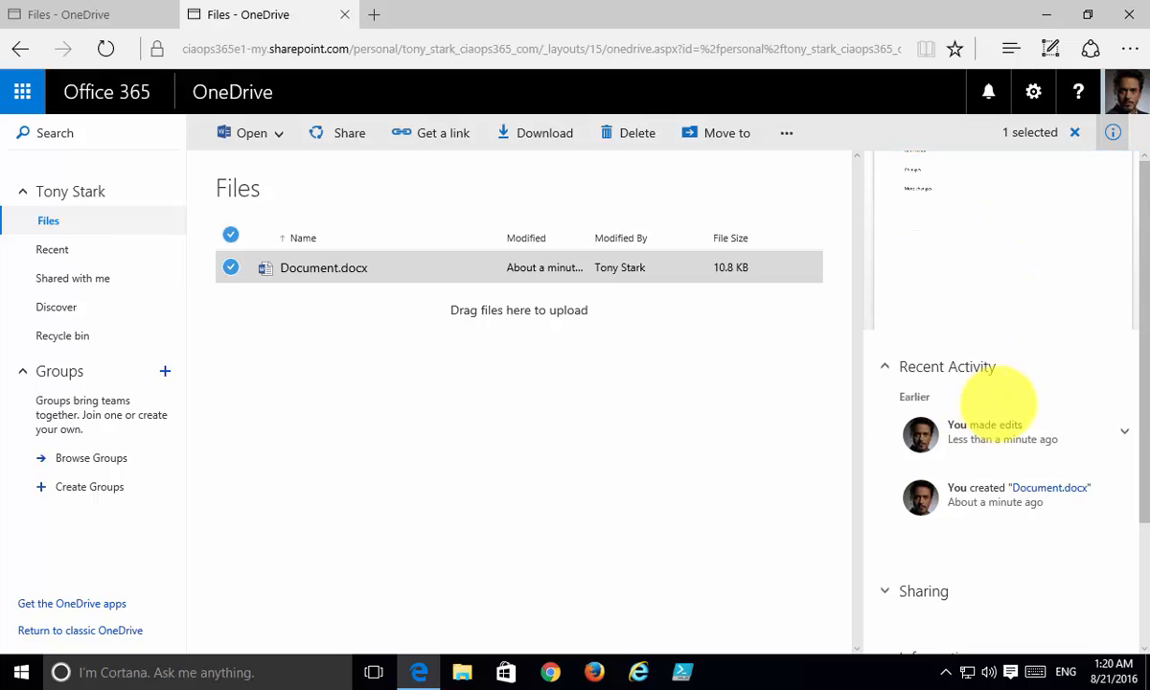
pyautogui.scroll(-3, 1052, 554)
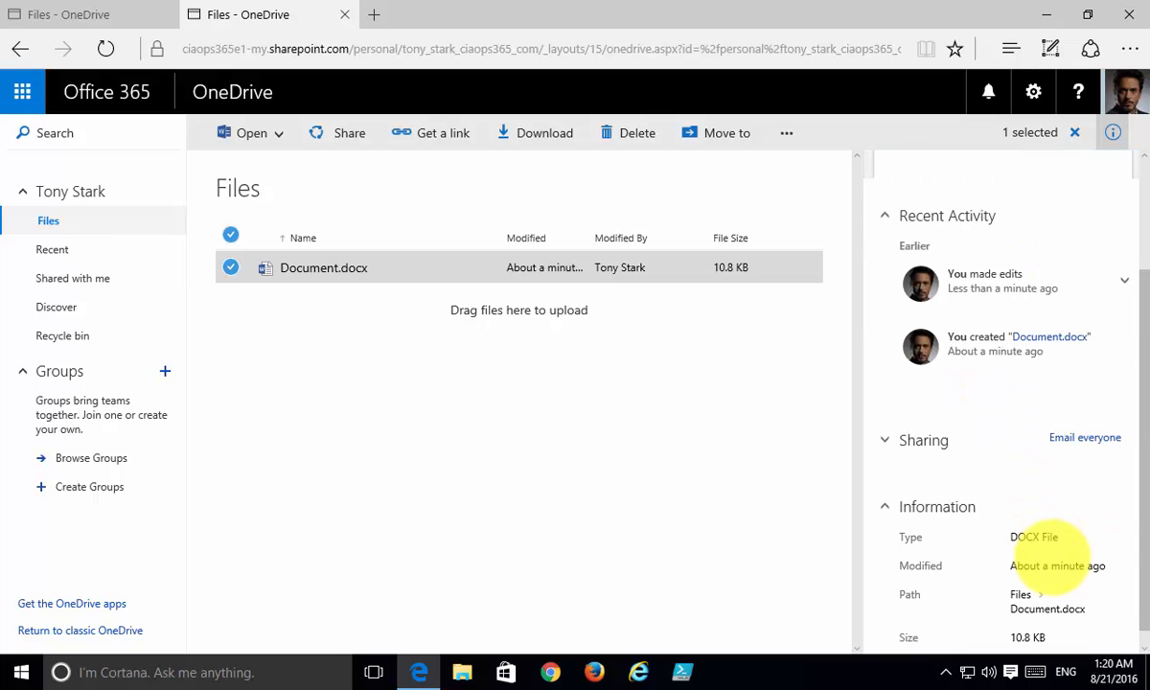
pyautogui.scroll(3, 1052, 554)
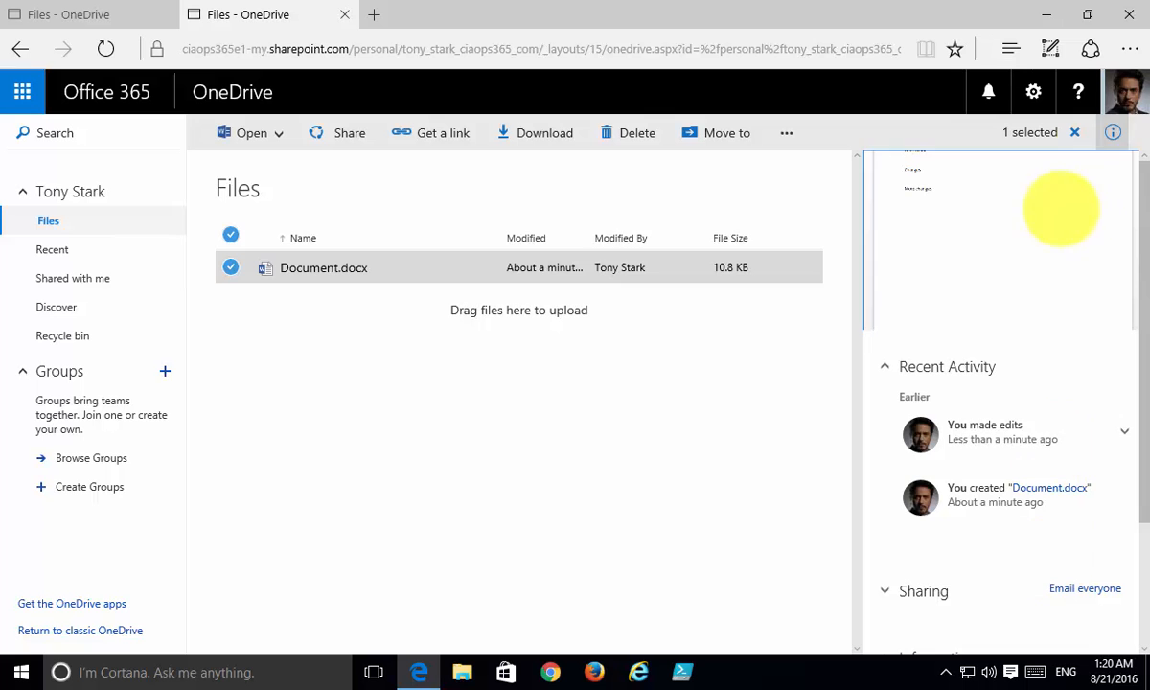
pyautogui.click(1114, 135)
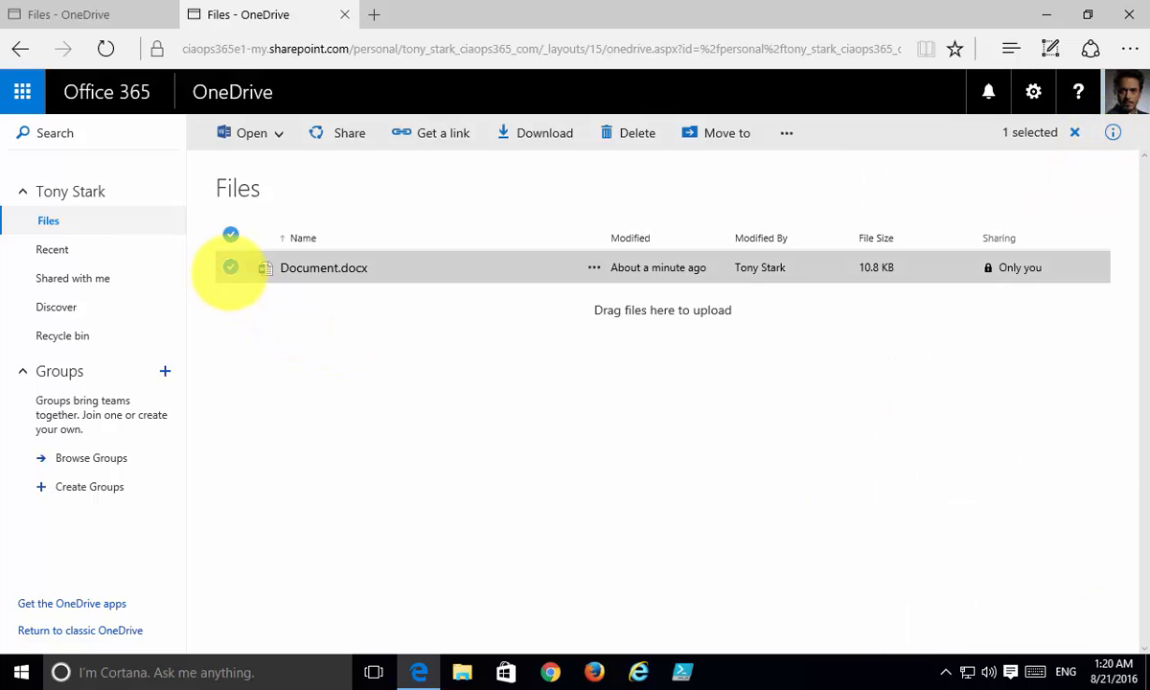
pyautogui.click(229, 267)
# Open Document.docx for editing in the desktop version of Word, accepting the file as trustworthy.
pyautogui.click(306, 268)
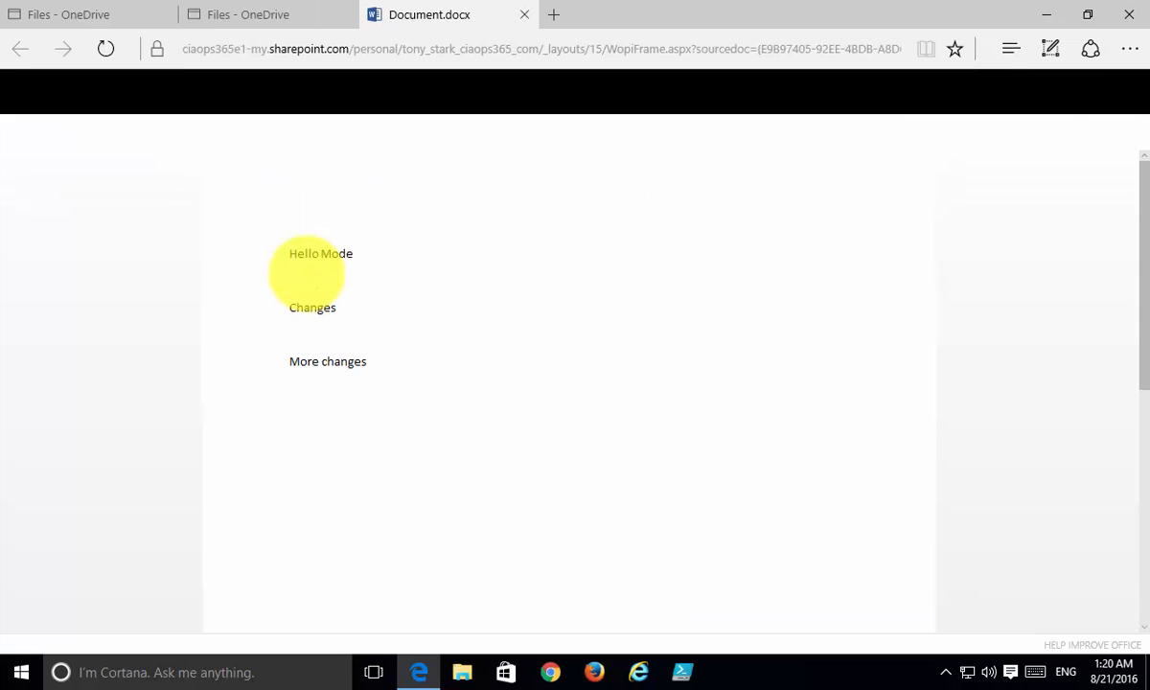
pyautogui.click(865, 133)
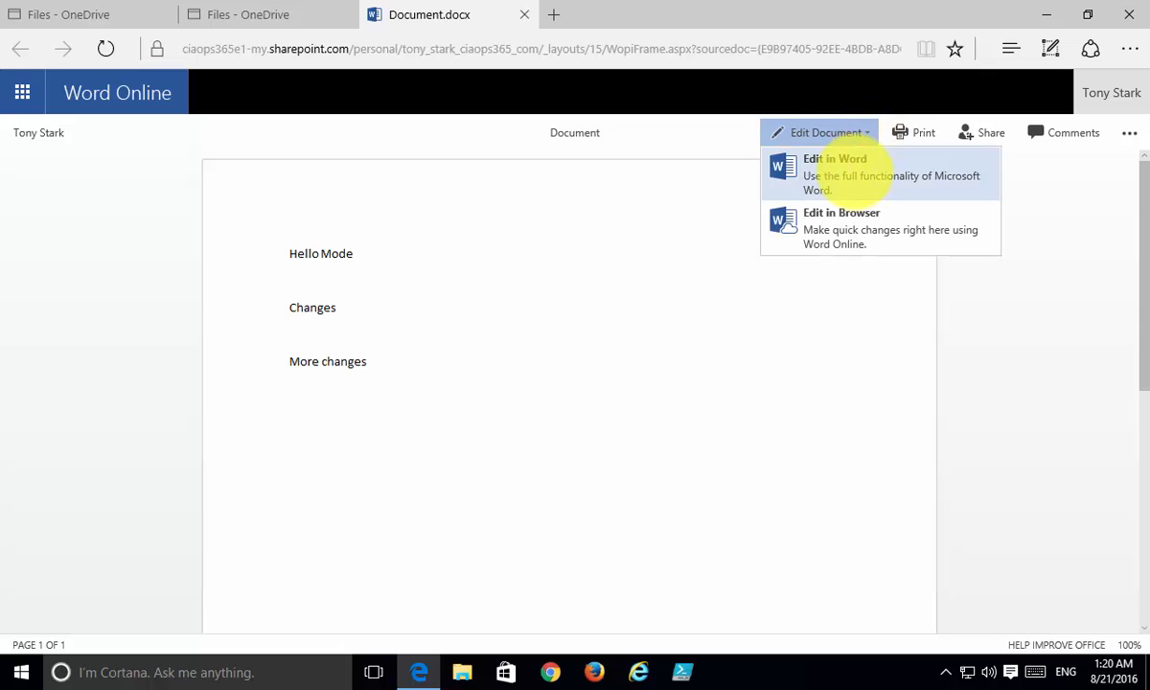
pyautogui.click(847, 175)
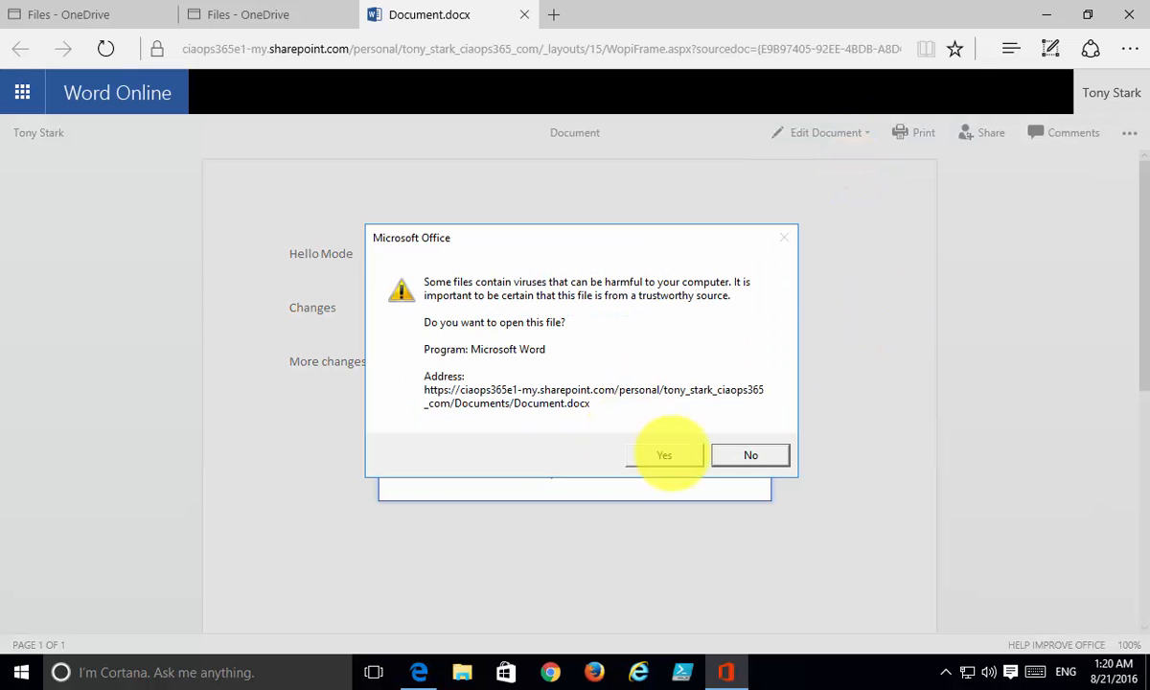
pyautogui.click(668, 455)
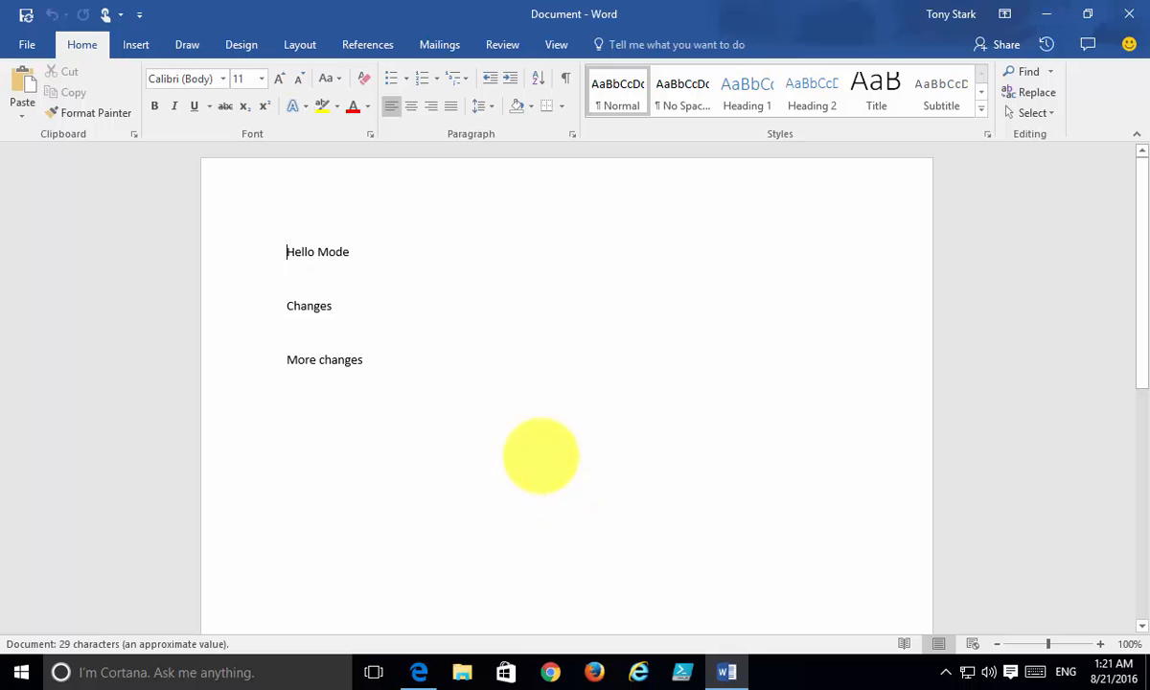
# Add the line "Changes from desktop" below "More changes" in desktop Word, save the document and close Word.
pyautogui.click(380, 358)
pyautogui.press('Return')
pyautogui.press('Return')
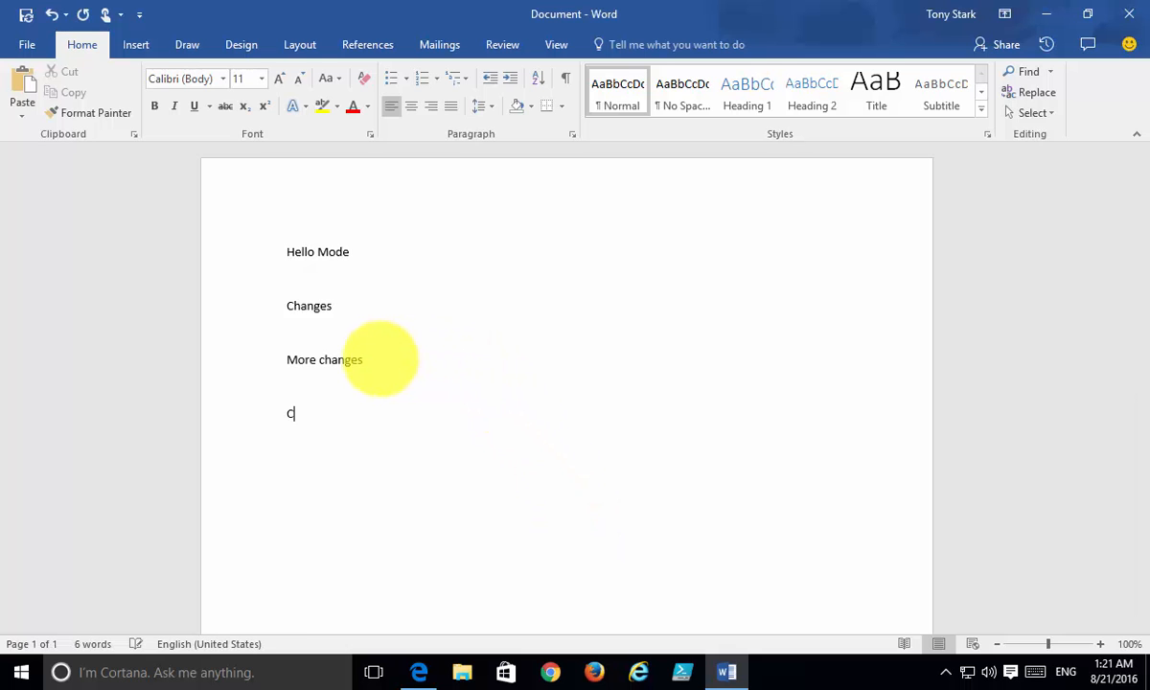
pyautogui.write('Chnages')
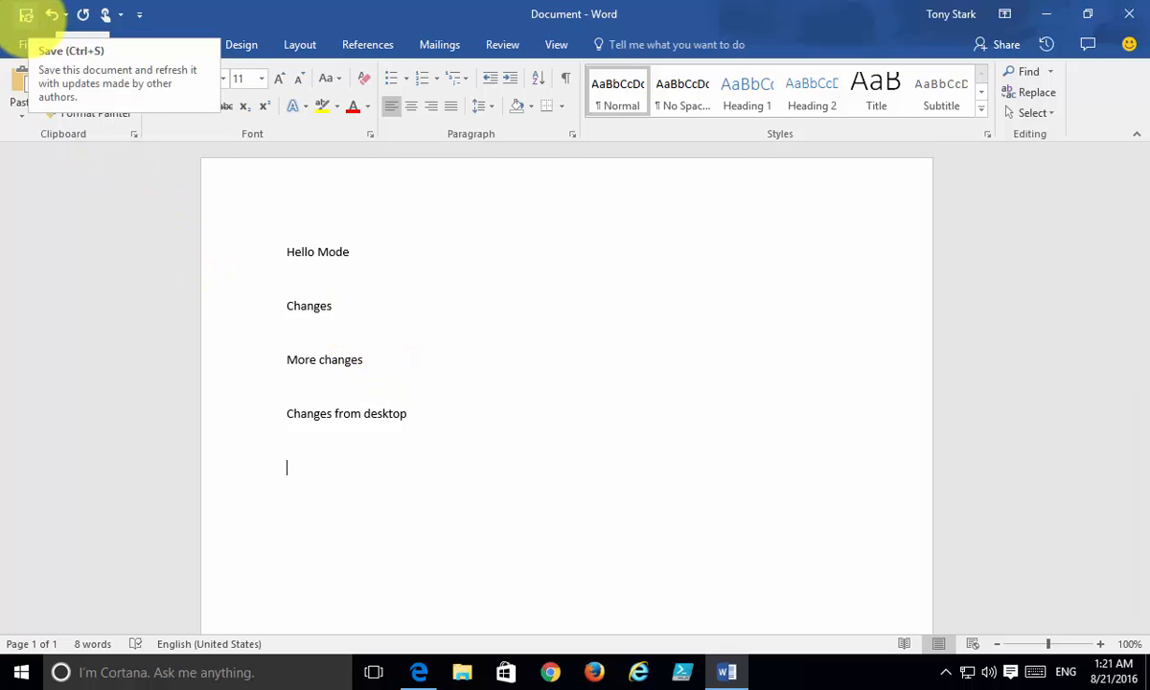
pyautogui.click(26, 15)
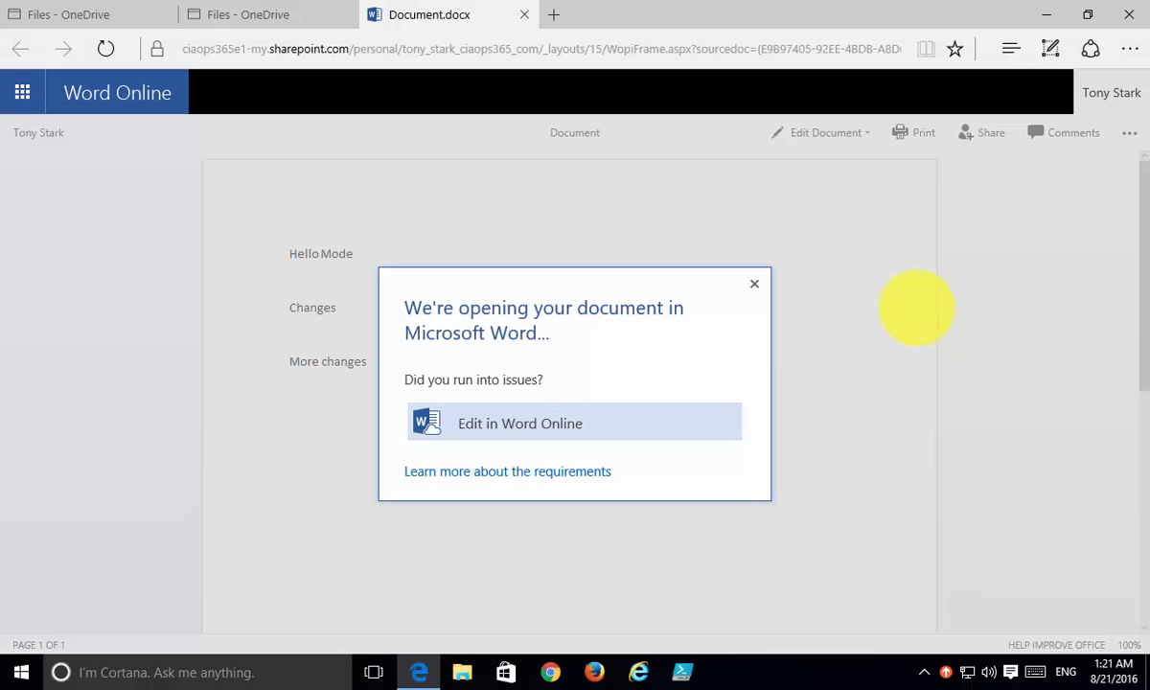
# Dismiss the opening notice in Word Online, reopen Document.docx from OneDrive to check its text, and return to the file list.
pyautogui.click(754, 283)
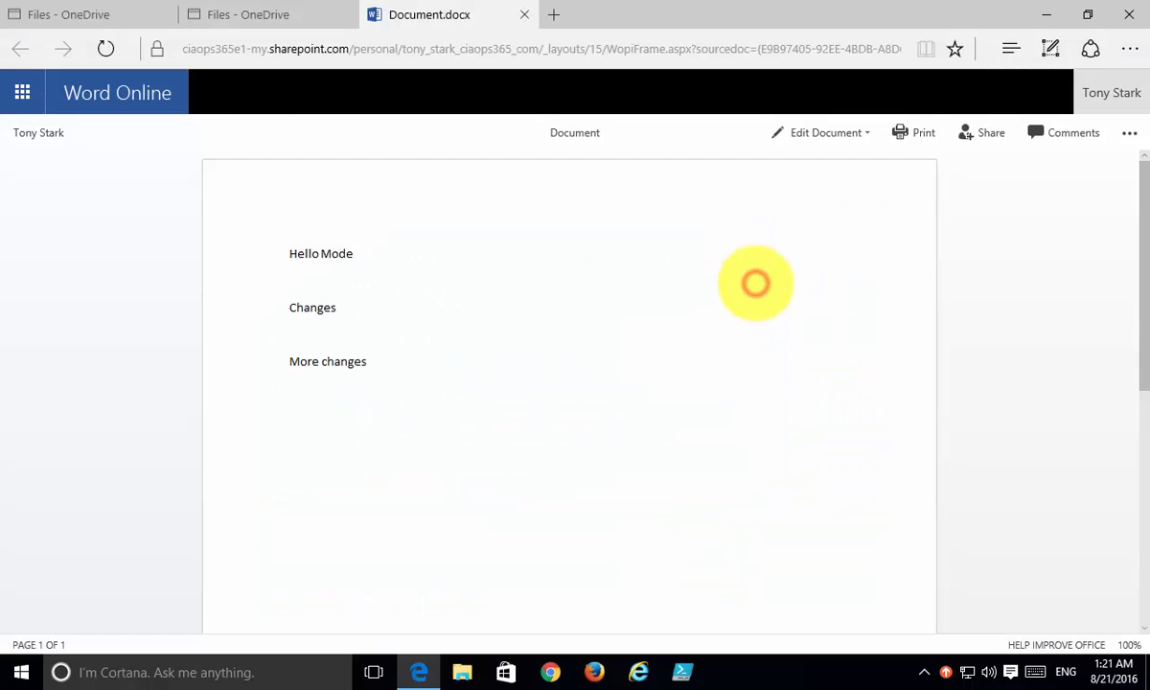
pyautogui.click(42, 132)
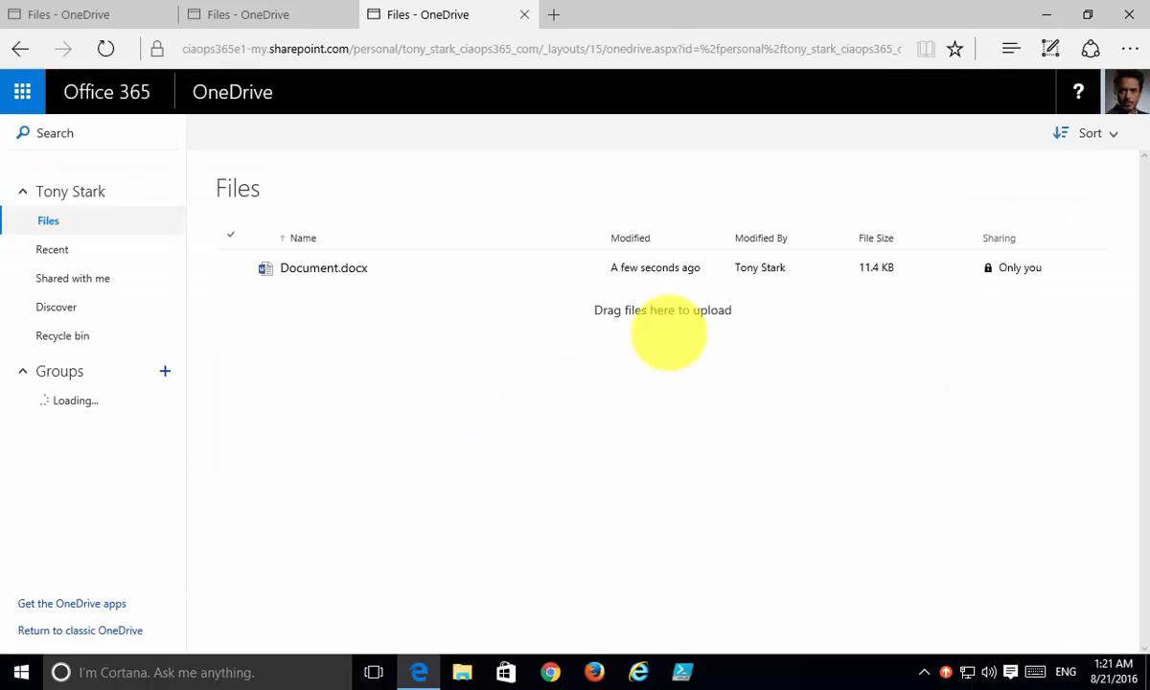
pyautogui.click(311, 267)
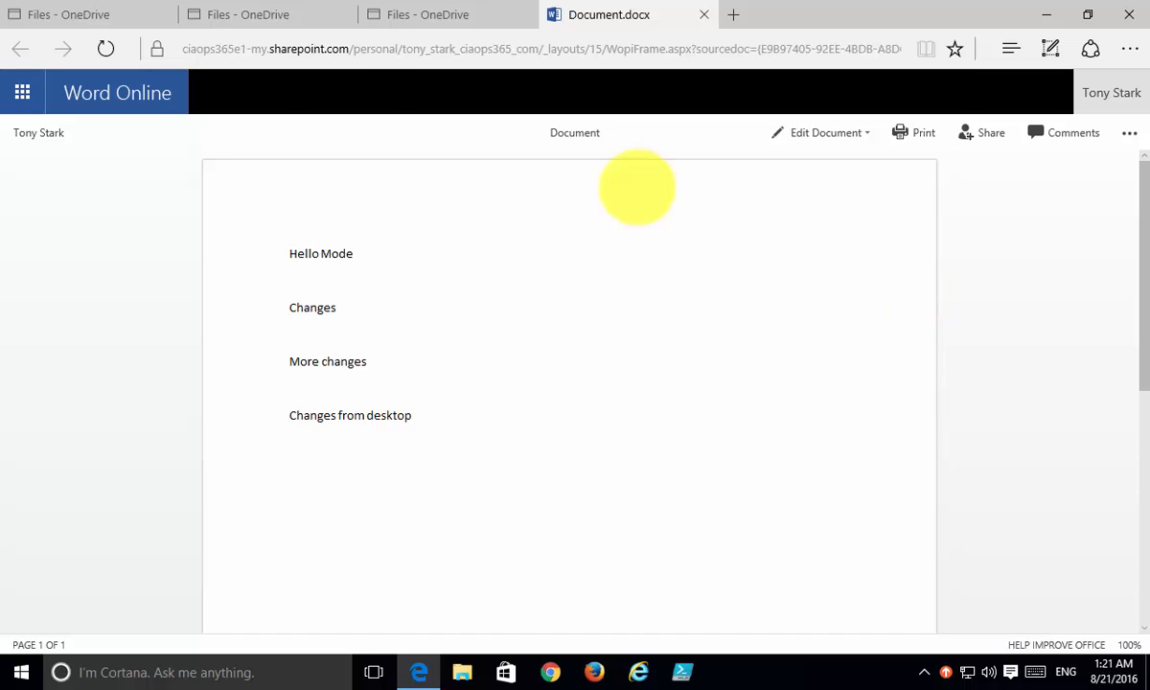
pyautogui.click(44, 135)
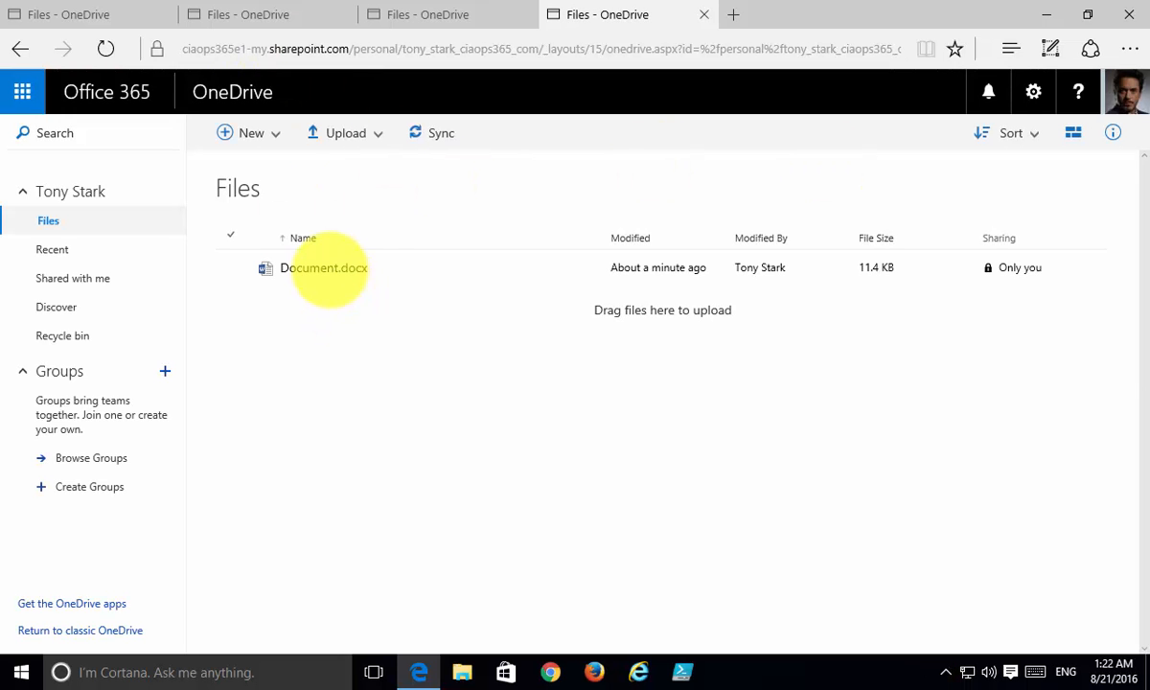
# Rename Document.docx to Hello-World in the OneDrive file list and clear the file selection.
pyautogui.rightClick(371, 268)
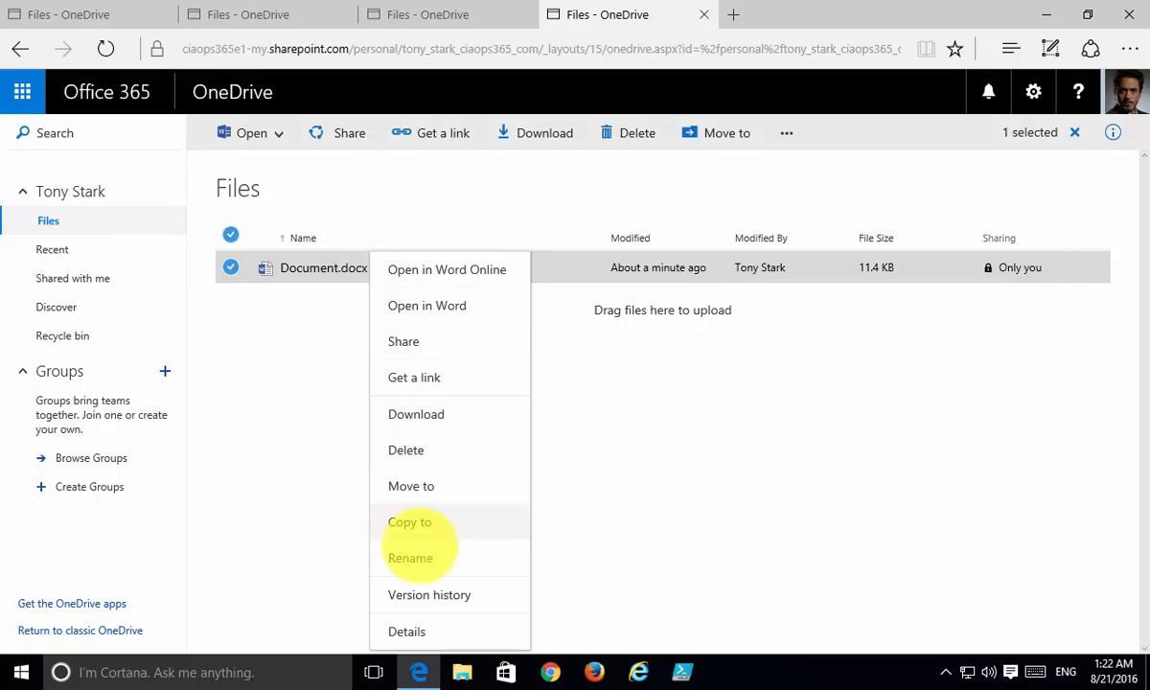
pyautogui.click(413, 559)
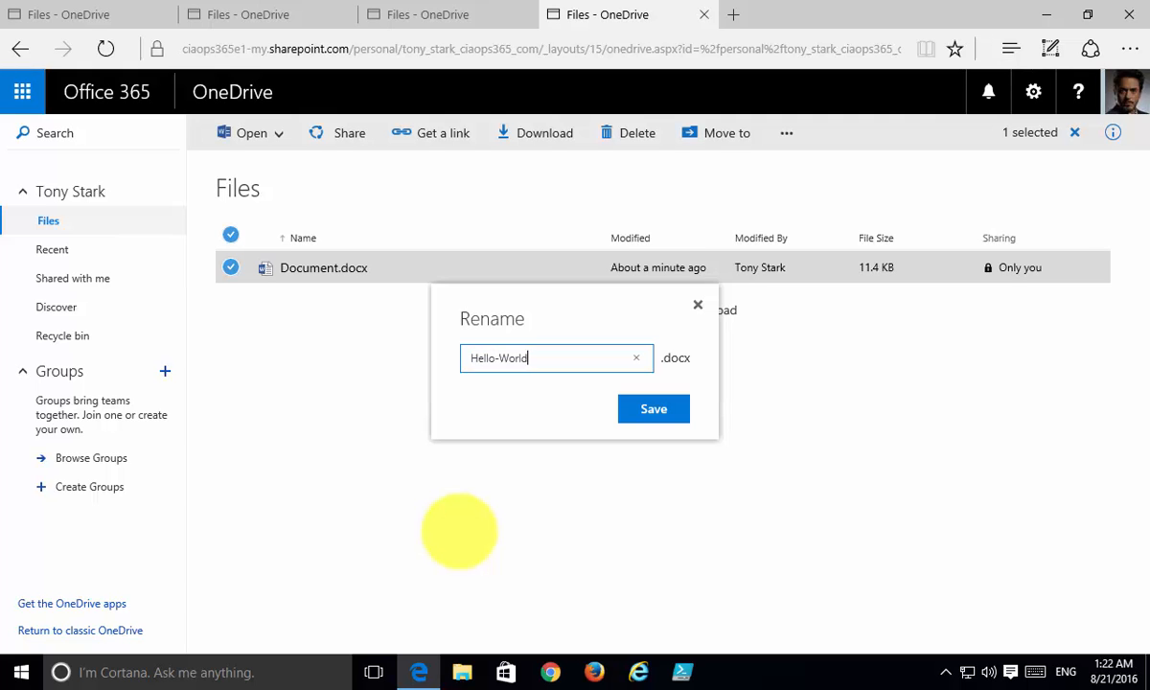
pyautogui.click(657, 406)
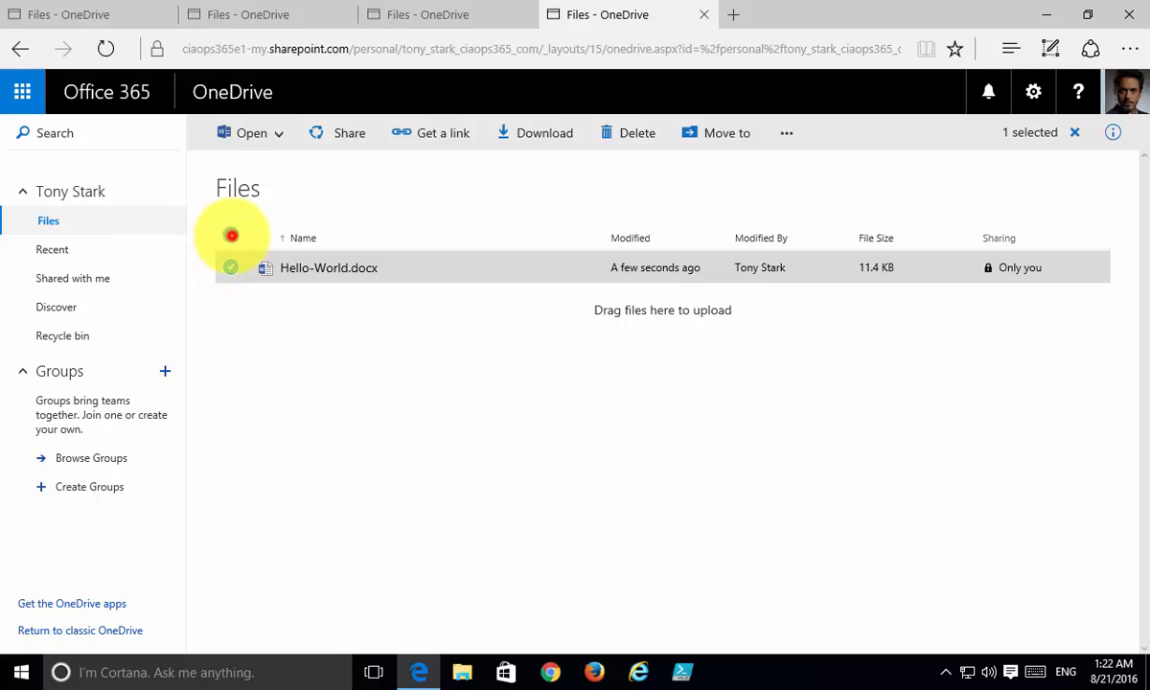
pyautogui.click(231, 235)
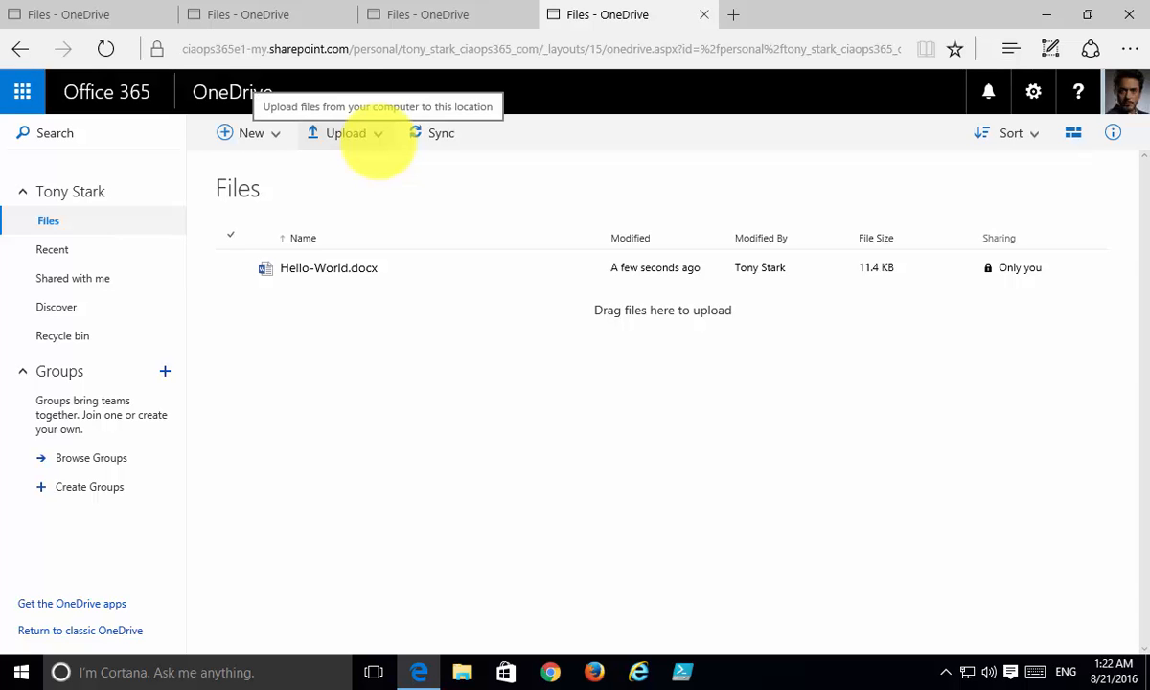
# Upload the Compensation Report file from the C: drive's downloads folder to the OneDrive Files list.
pyautogui.click(377, 140)
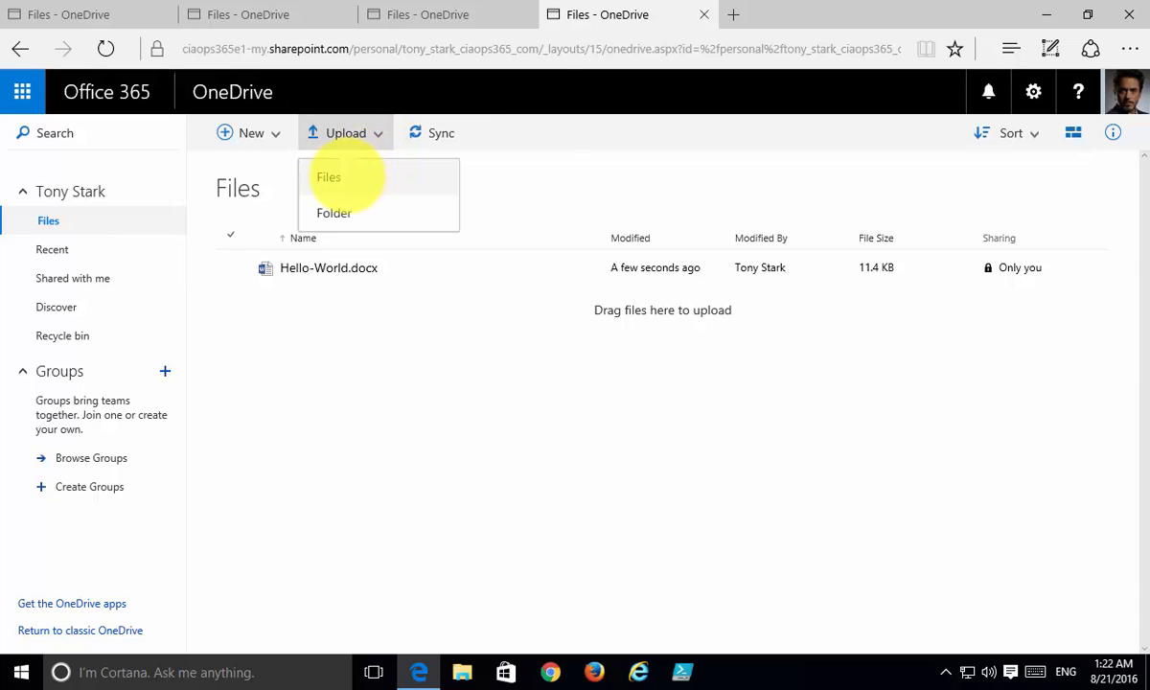
pyautogui.click(345, 176)
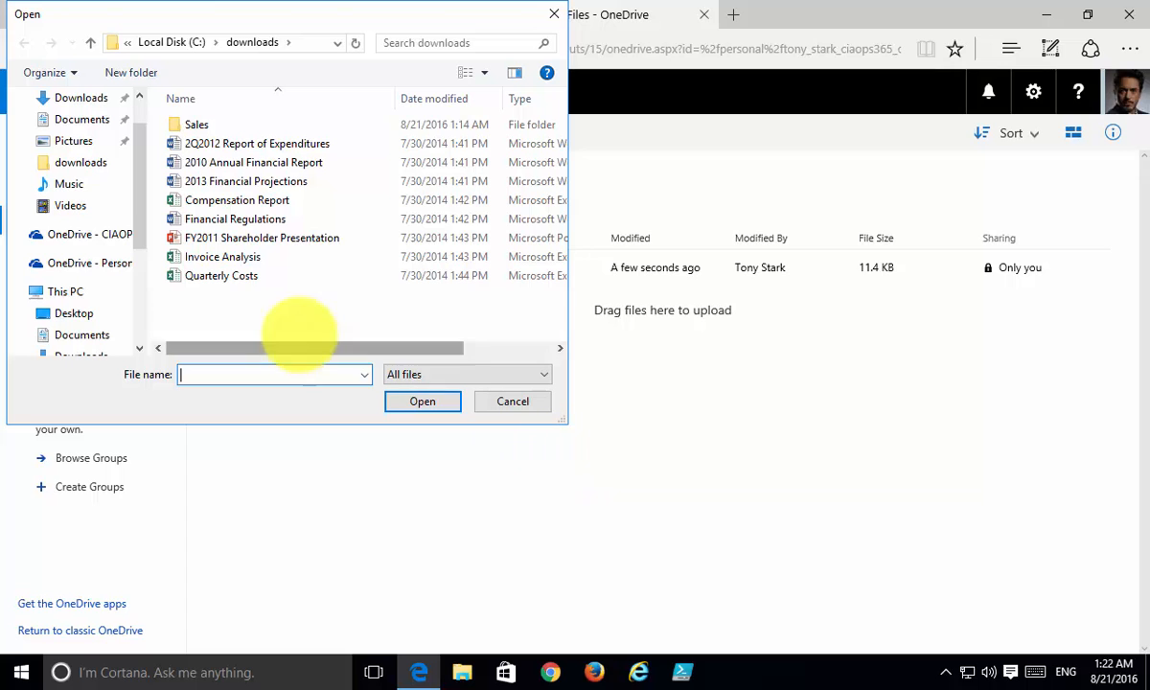
pyautogui.click(274, 201)
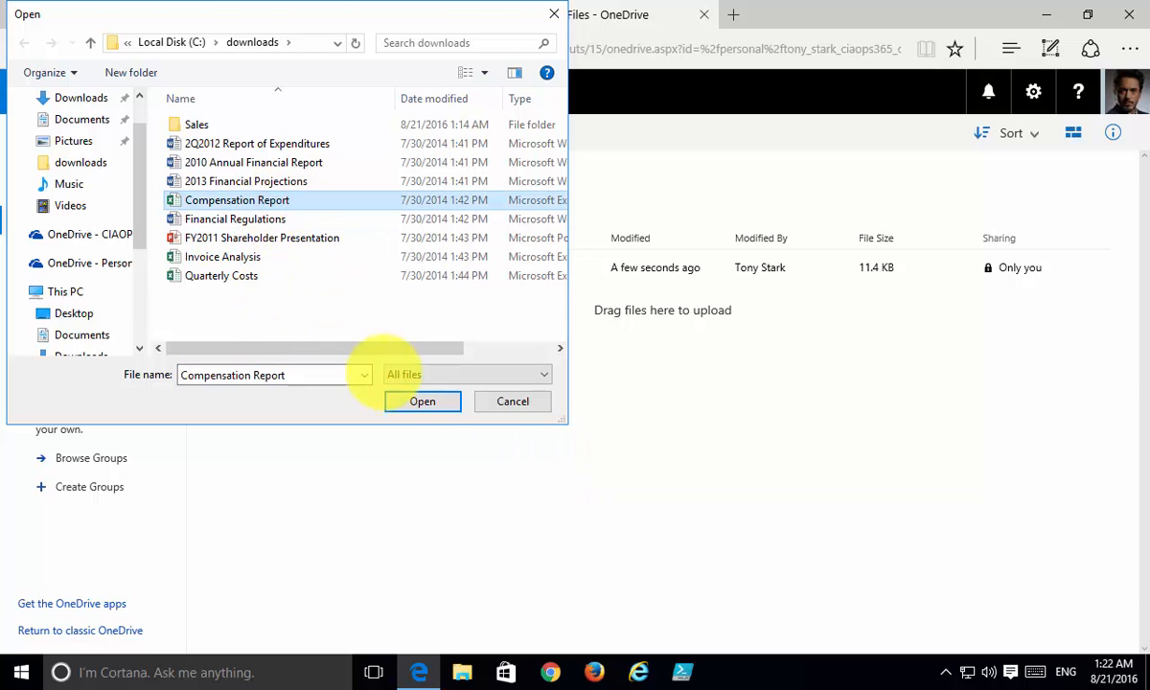
pyautogui.click(410, 404)
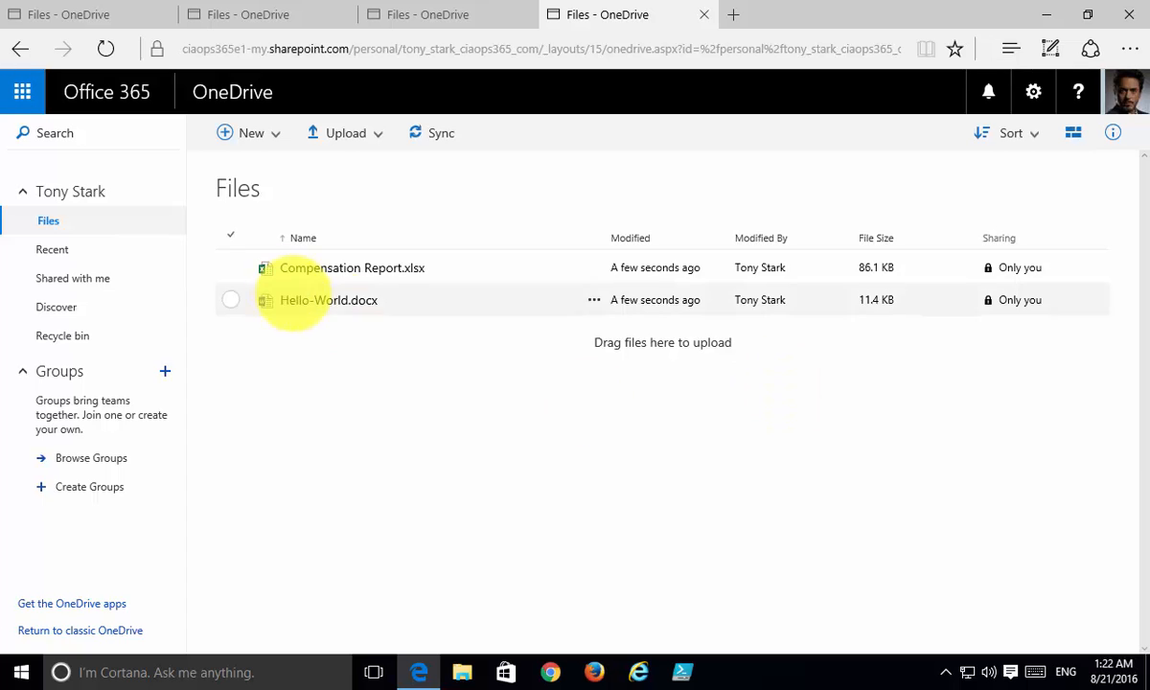
# Preview the charts of Compensation Report.xlsx in its details view, close the details and clear the file selection.
pyautogui.click(229, 267)
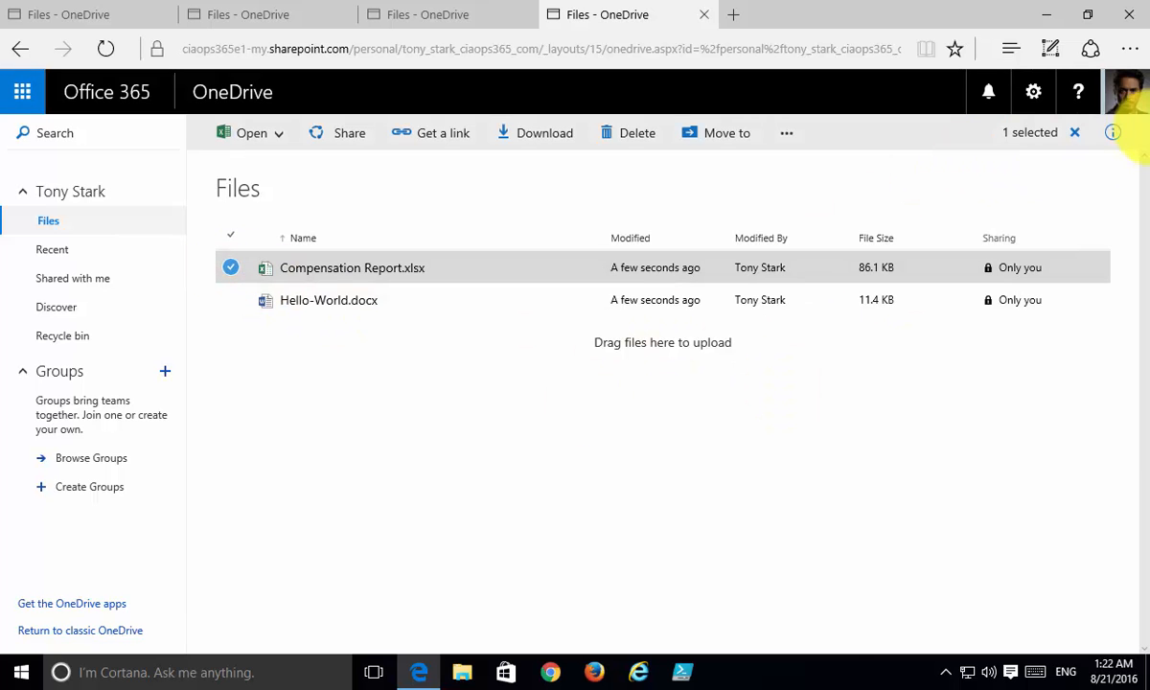
pyautogui.click(1112, 132)
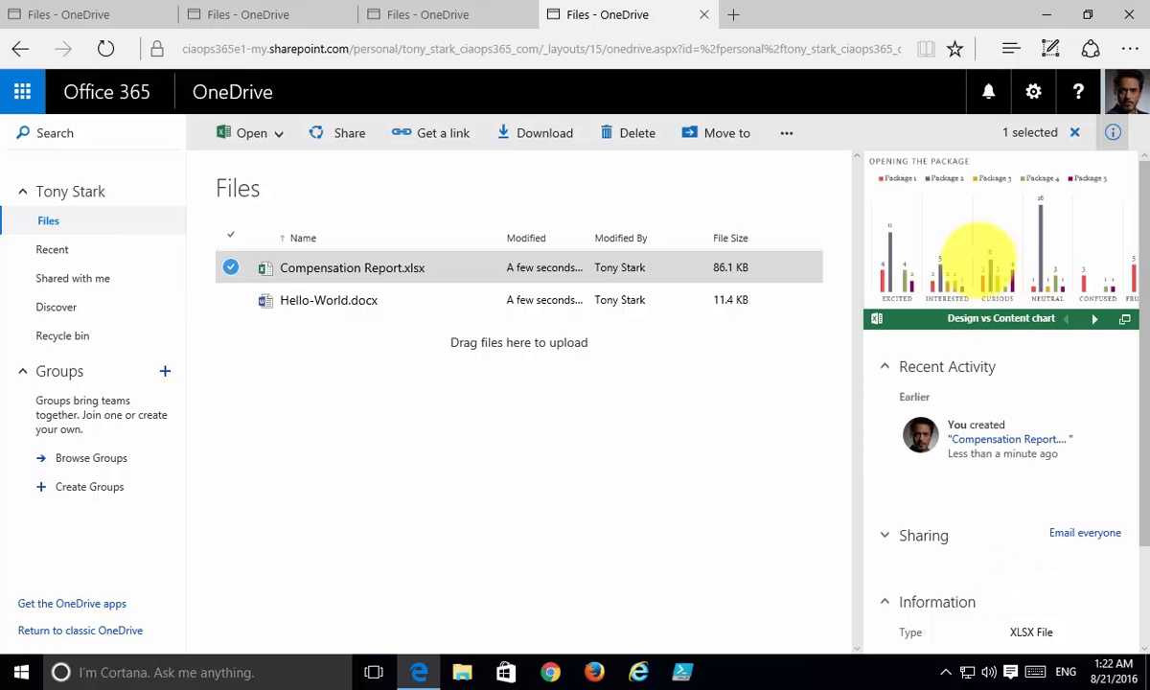
pyautogui.click(1004, 246)
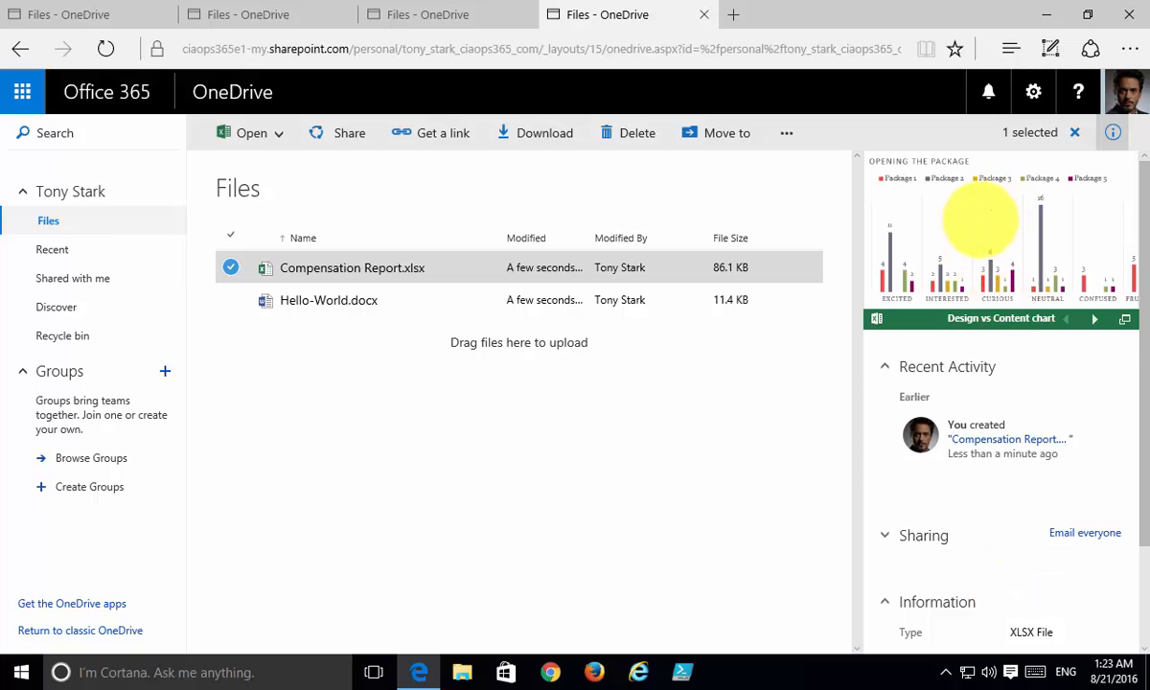
pyautogui.click(1094, 319)
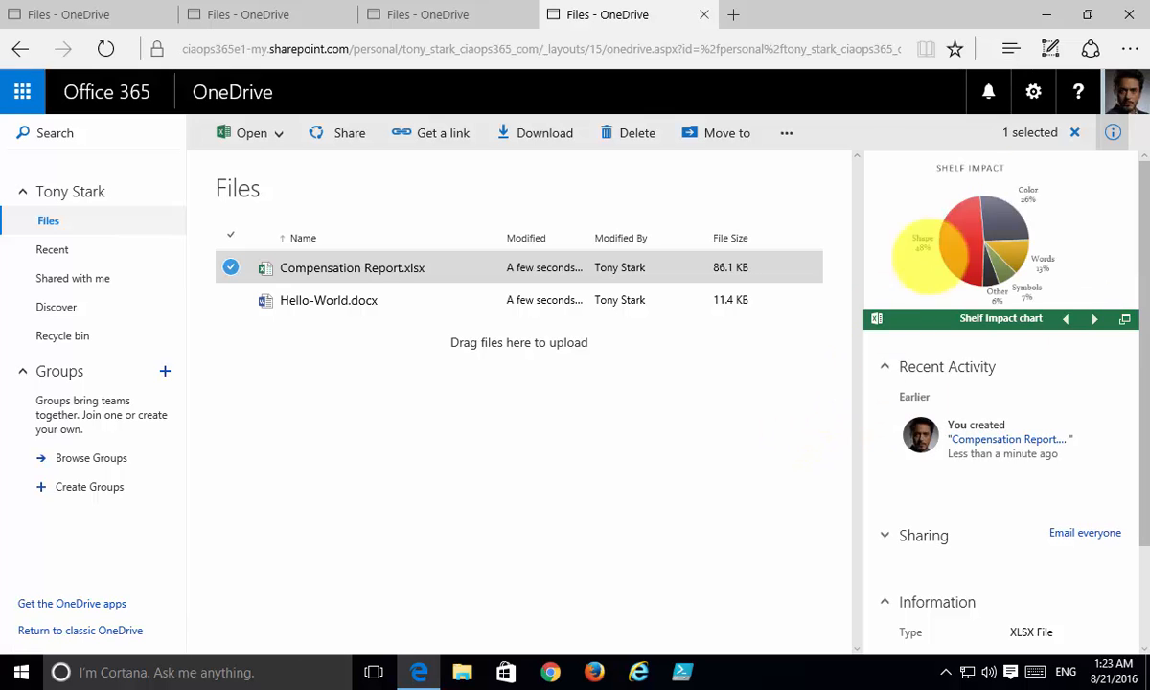
pyautogui.click(1112, 132)
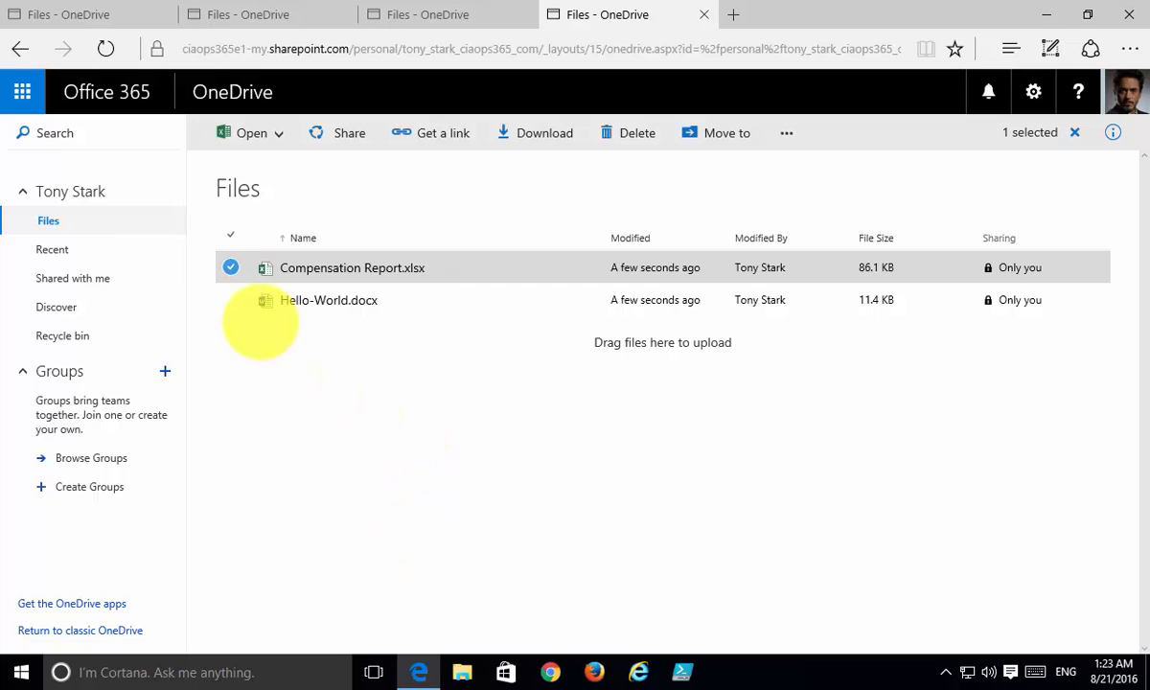
pyautogui.click(231, 268)
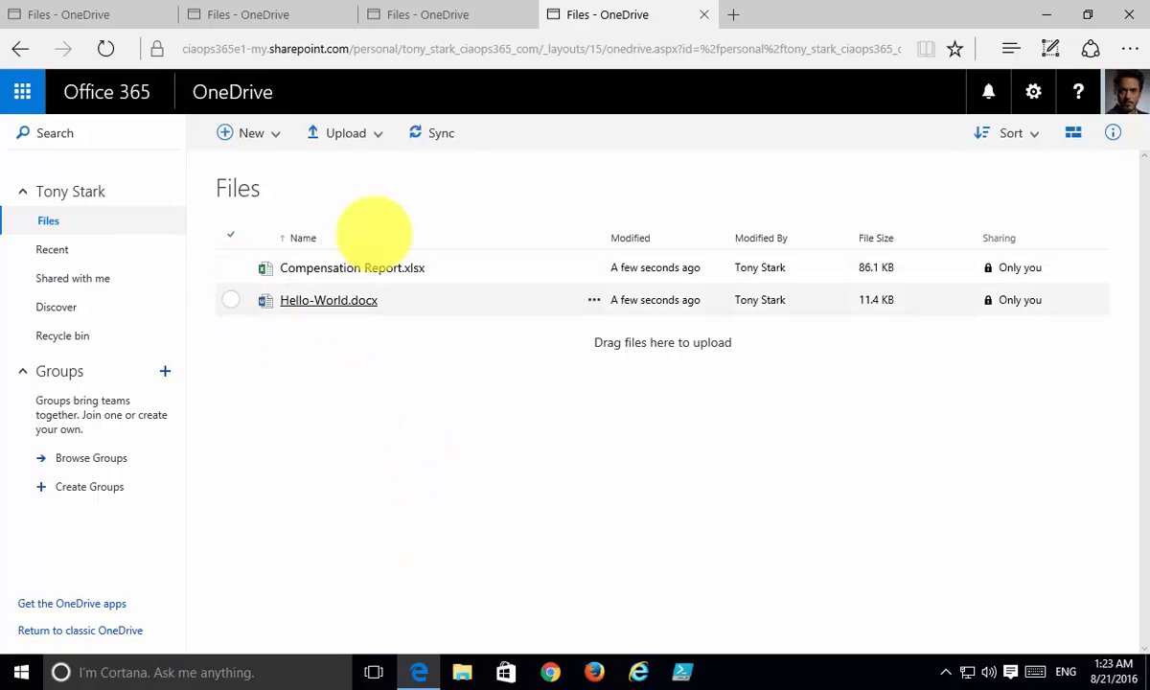
# Upload the whole Sales folder from the C: drive's downloads folder to the OneDrive Files list.
pyautogui.click(367, 137)
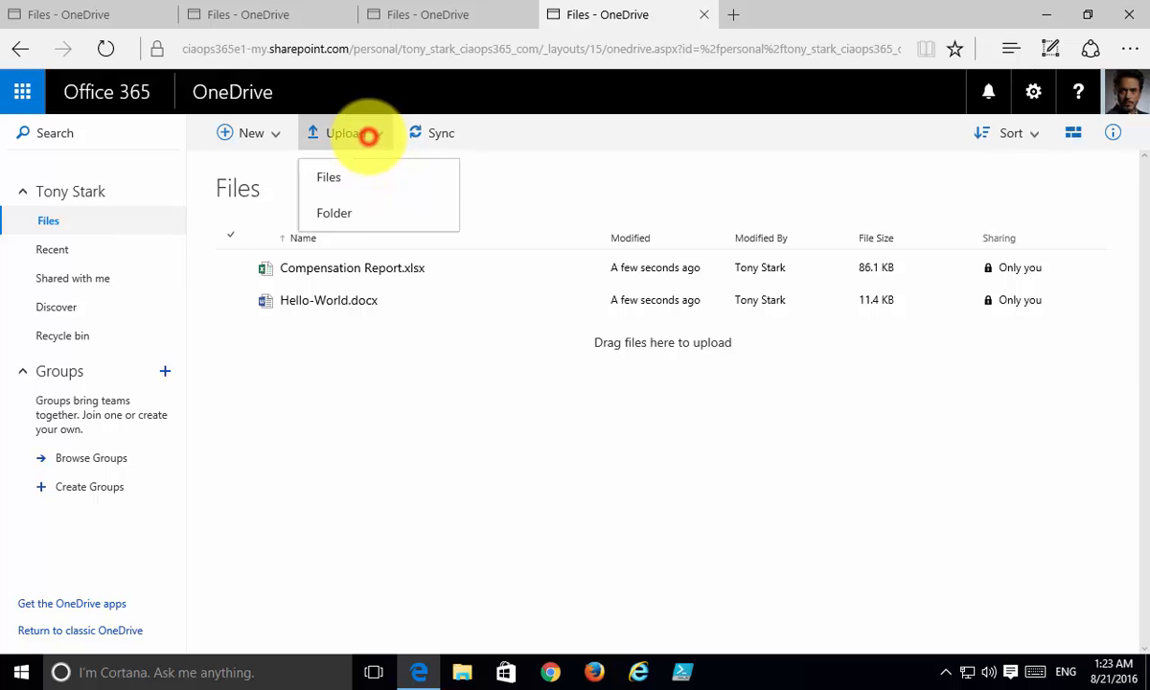
pyautogui.click(333, 210)
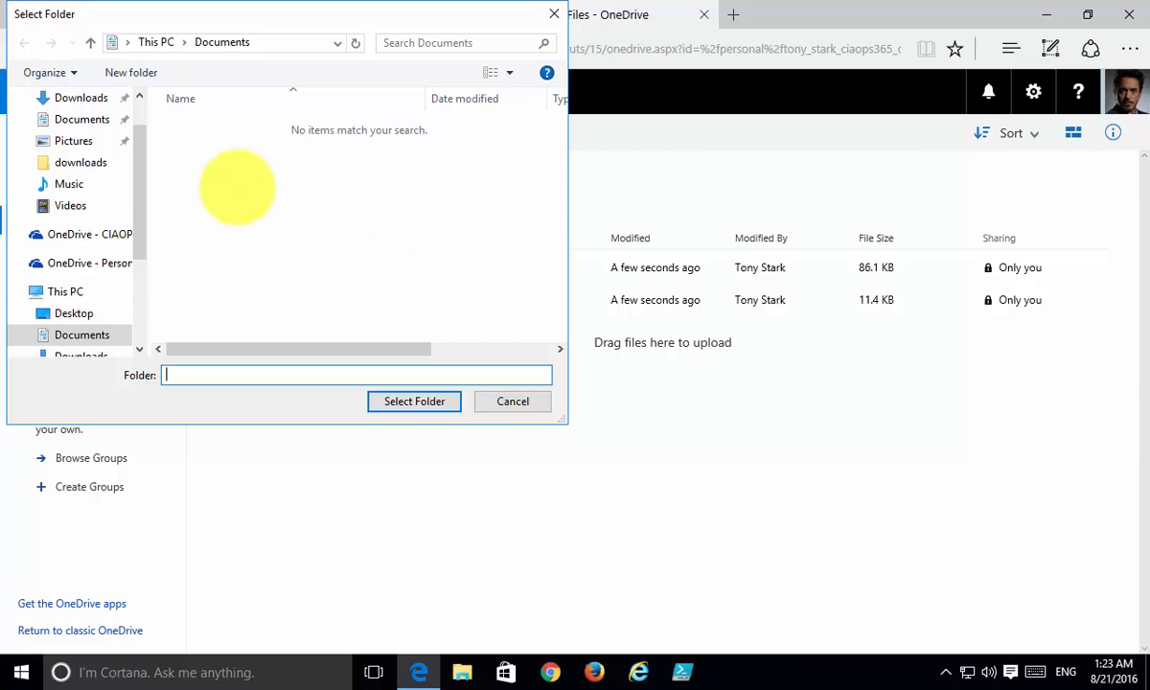
pyautogui.click(141, 321)
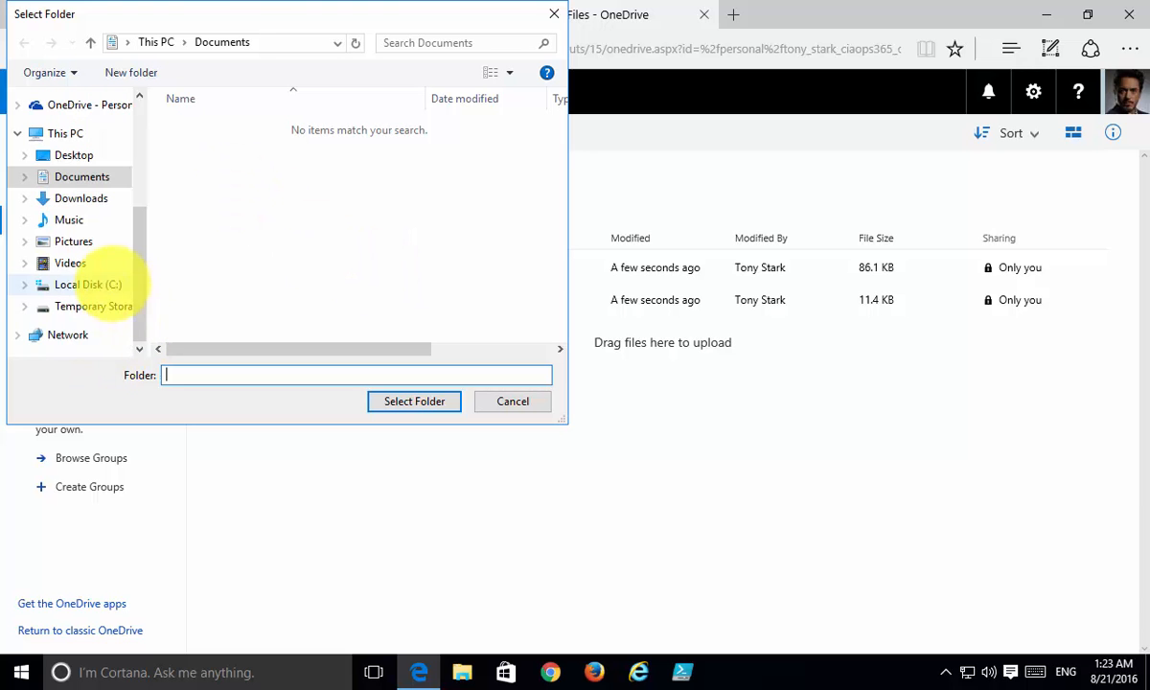
pyautogui.click(110, 282)
pyautogui.click(219, 119)
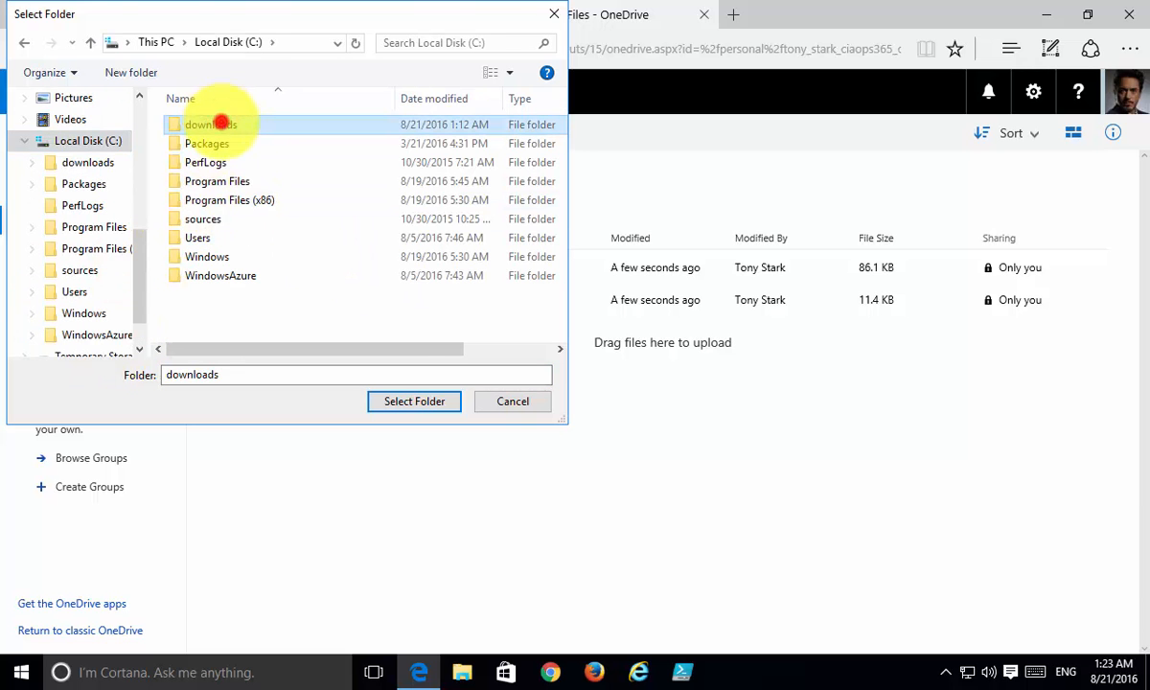
pyautogui.doubleClick(220, 123)
pyautogui.click(201, 125)
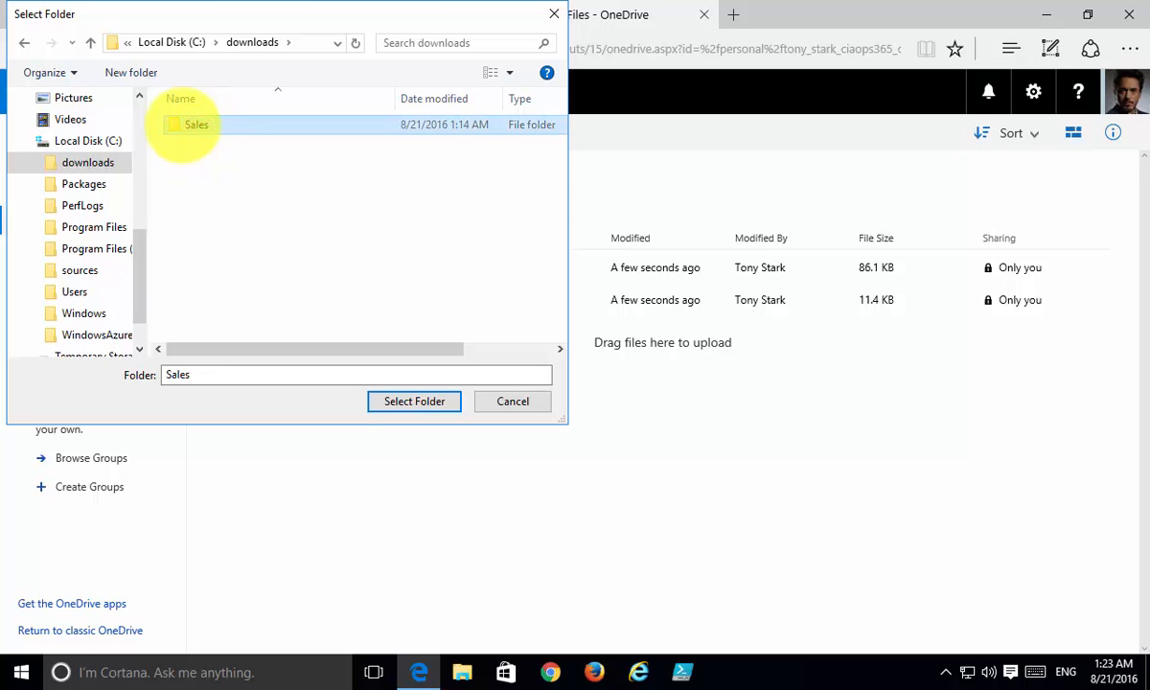
pyautogui.click(397, 401)
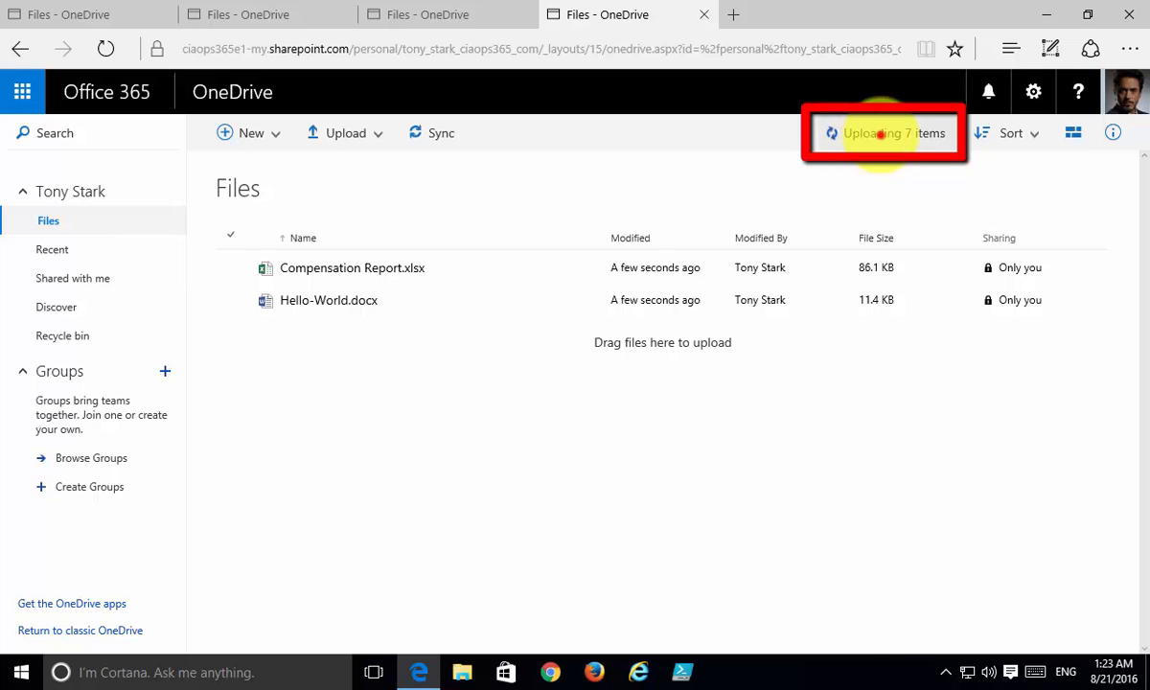
# Review the progress details of the folder upload and open the uploaded Sales folder to examine its files.
pyautogui.click(878, 135)
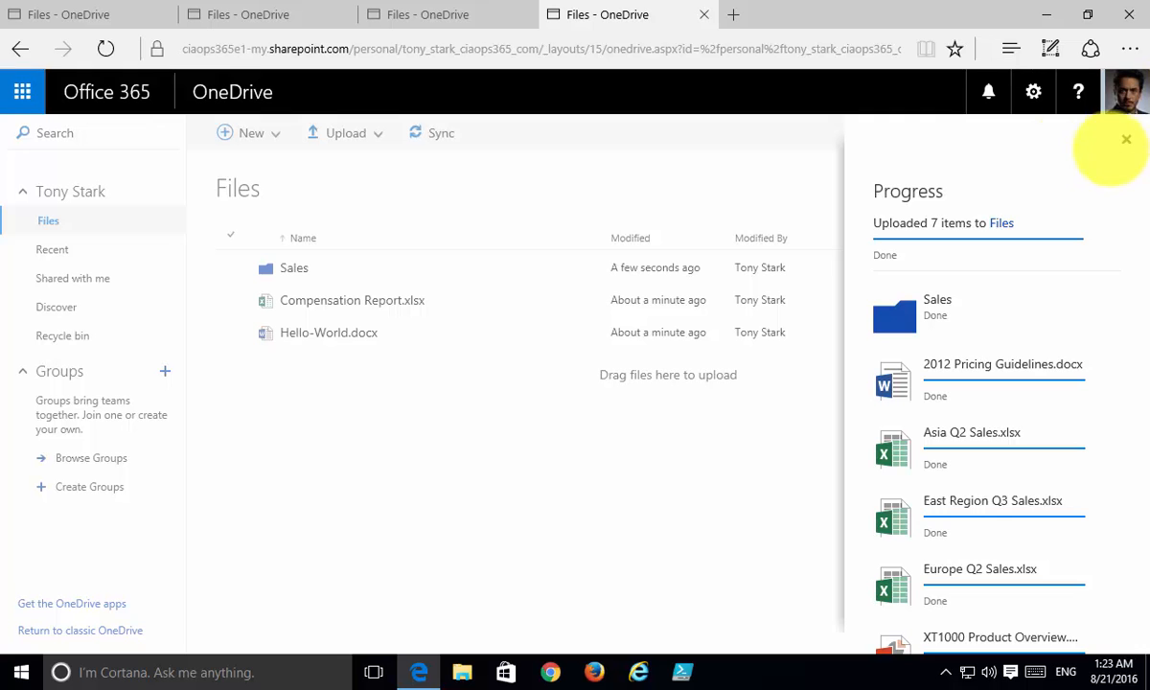
pyautogui.click(1124, 137)
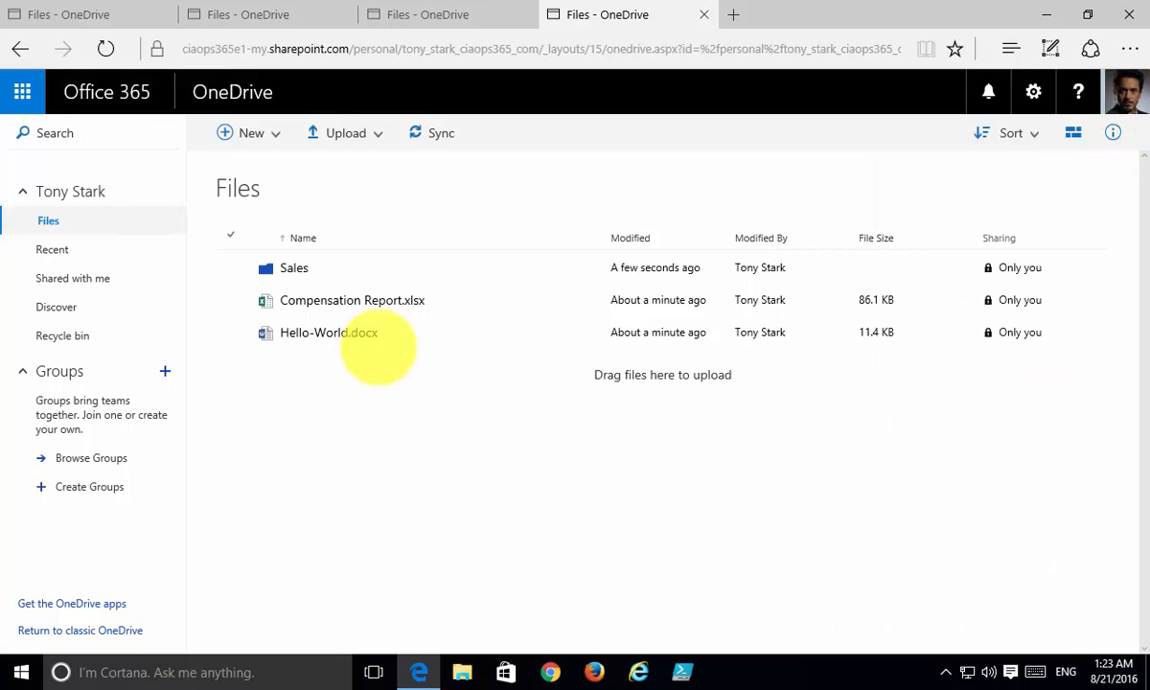
pyautogui.click(294, 269)
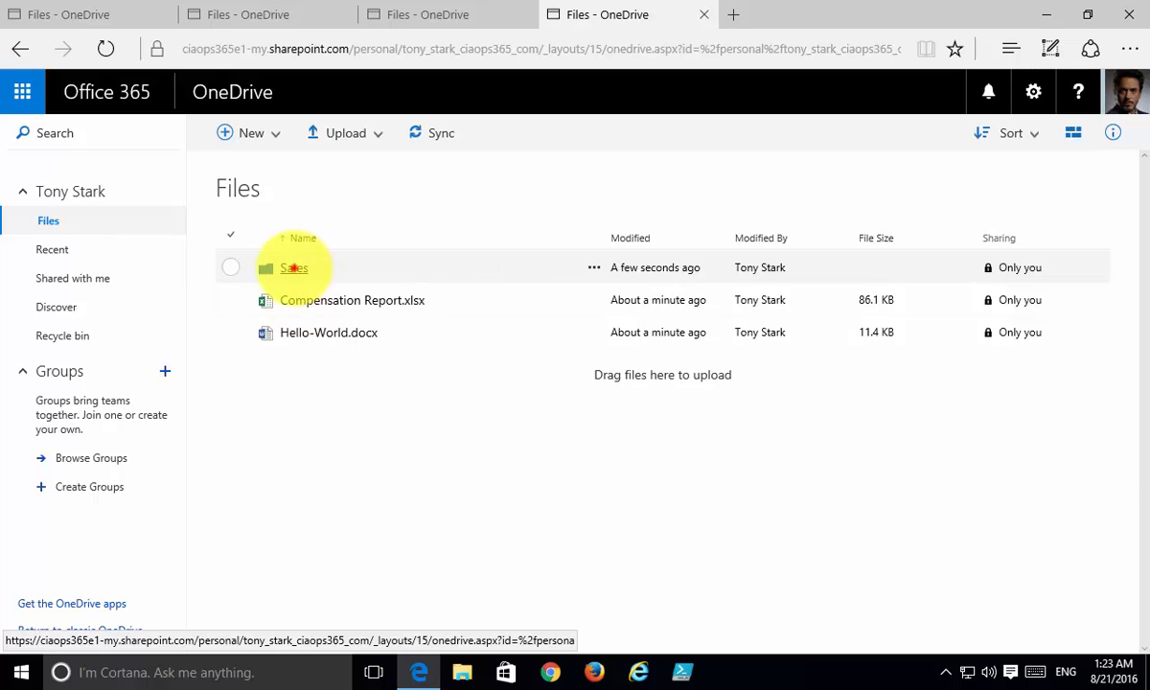
pyautogui.click(294, 268)
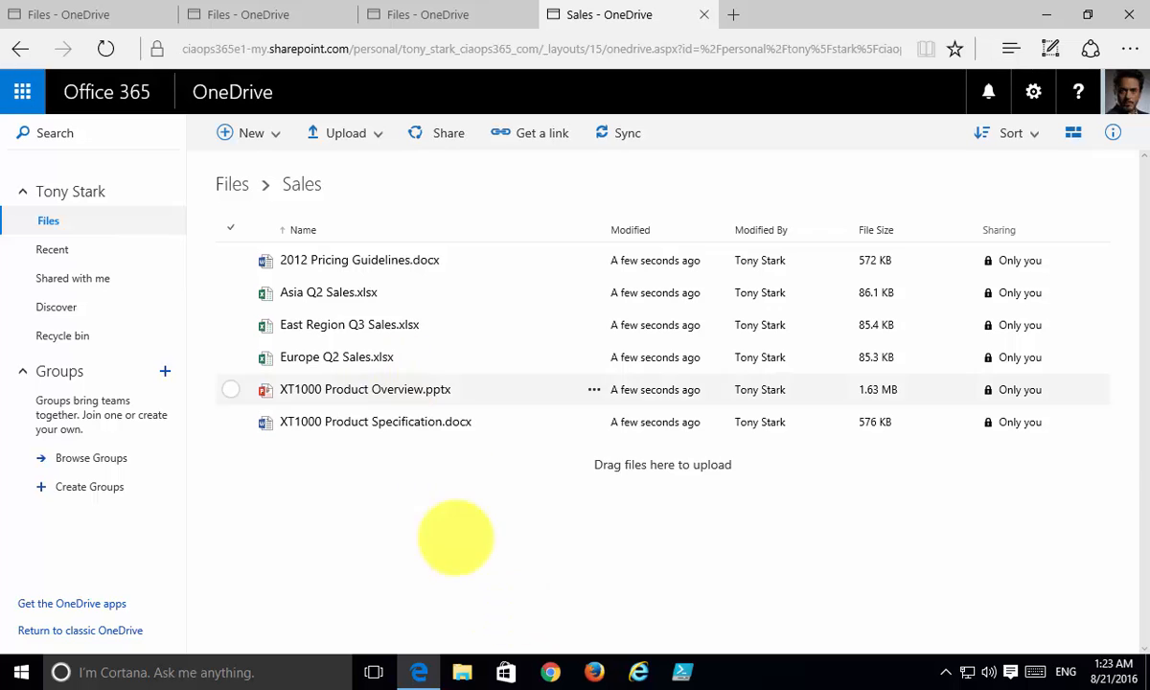
# Switch to File Explorer, open C:\downloads\Sales to compare its files with the uploaded folder, and minimize the window.
pyautogui.click(462, 672)
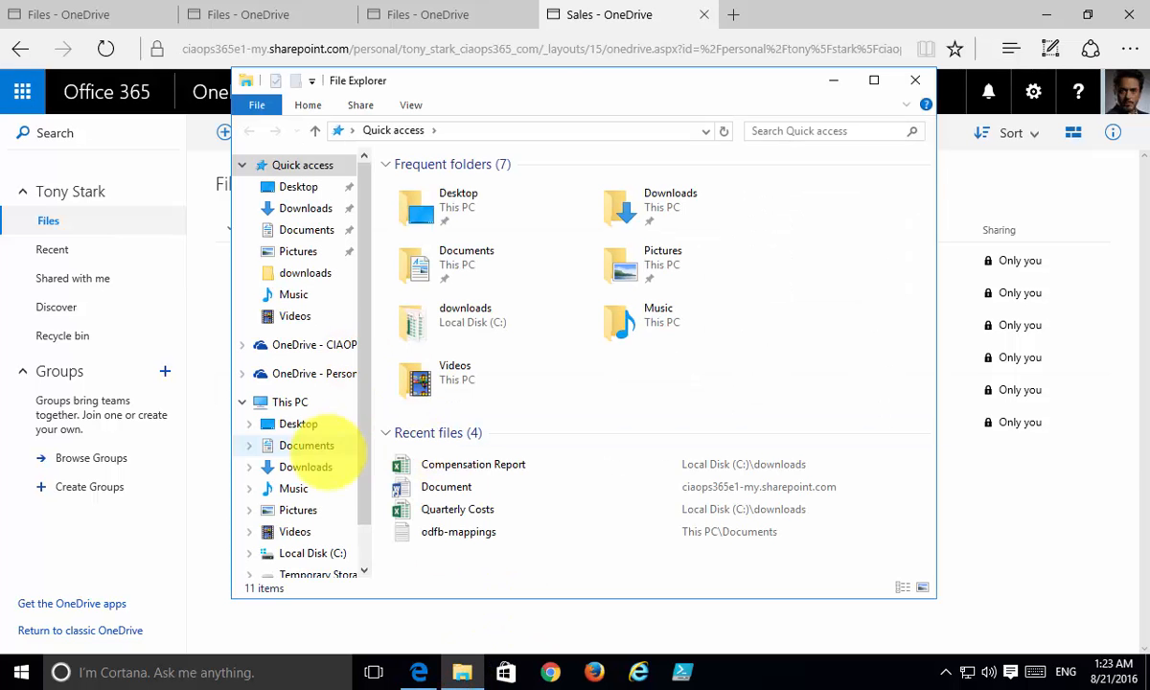
pyautogui.click(337, 553)
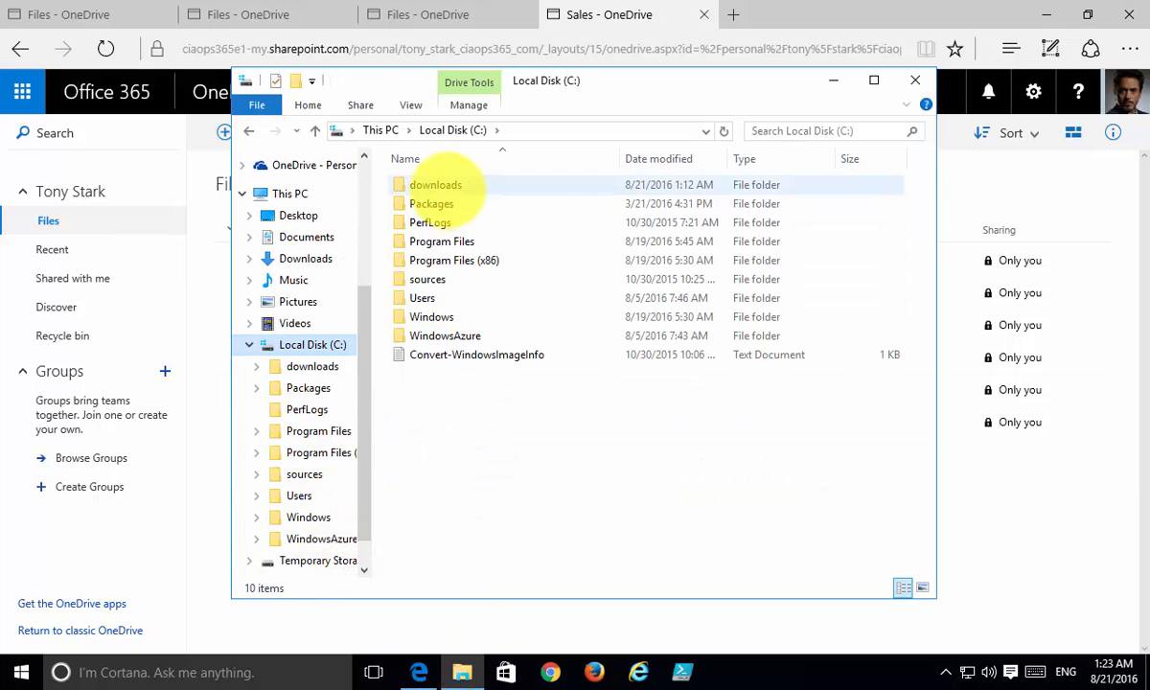
pyautogui.doubleClick(443, 186)
pyautogui.doubleClick(425, 185)
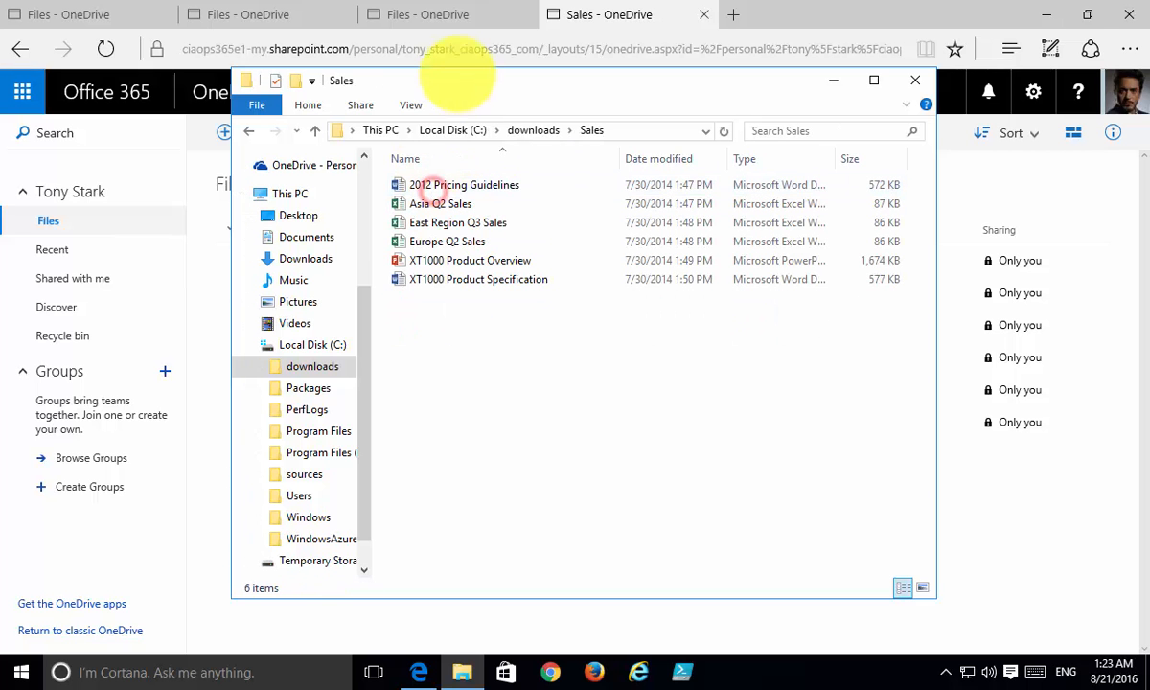
pyautogui.moveTo(458, 73); pyautogui.dragTo(692, 170)
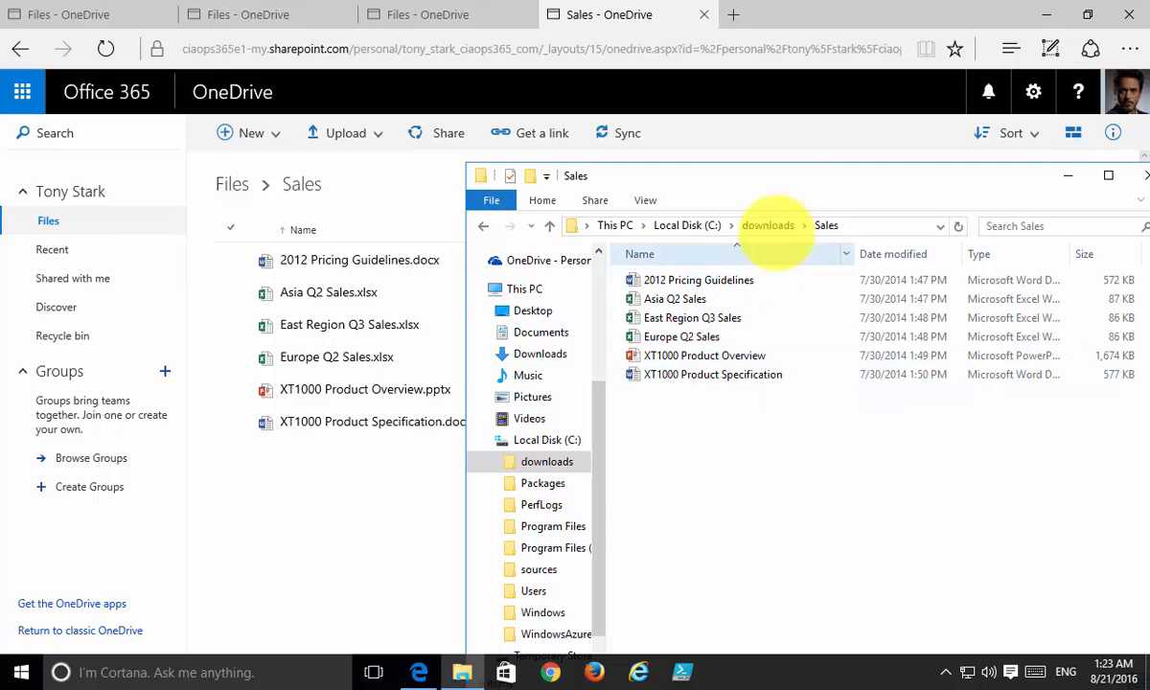
pyautogui.moveTo(744, 175); pyautogui.dragTo(720, 141)
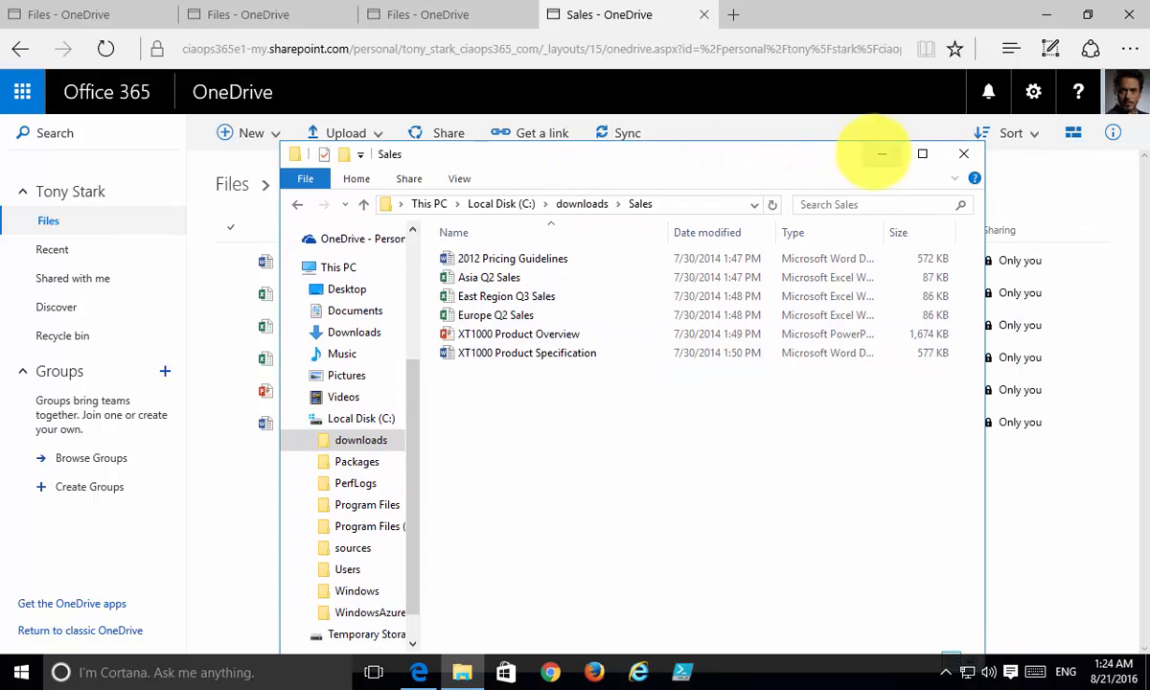
pyautogui.click(882, 156)
# Return from the Sales folder to the top-level Files list and check the available upload options.
pyautogui.click(232, 185)
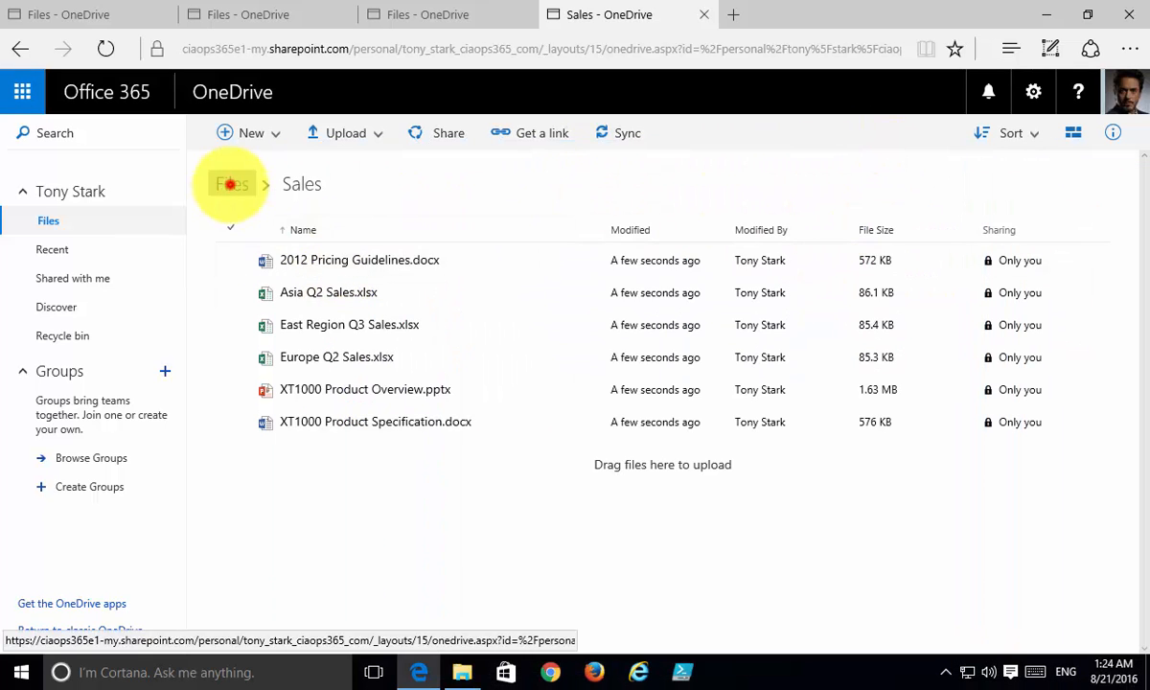
pyautogui.click(372, 139)
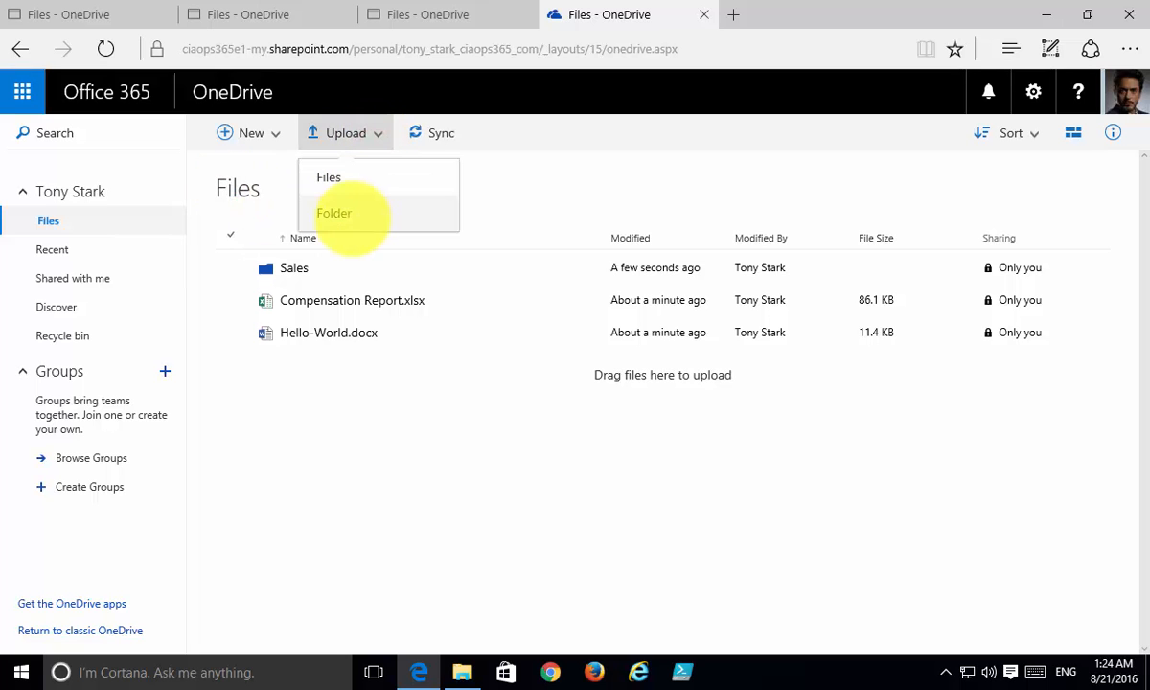
pyautogui.click(499, 469)
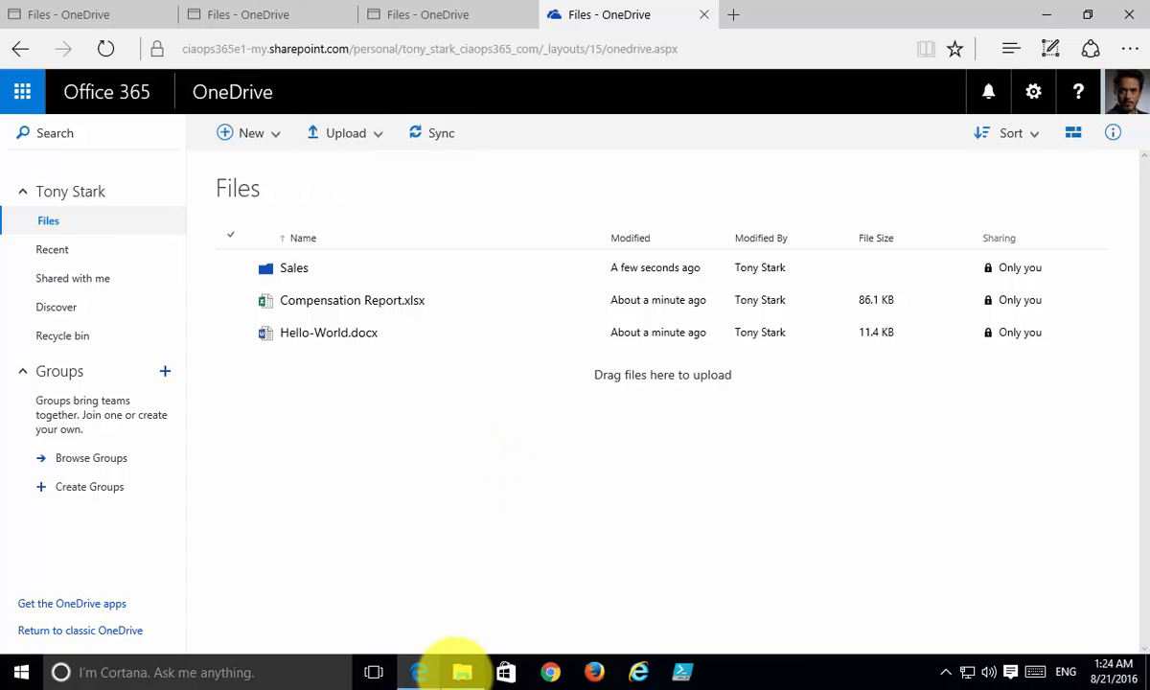
# Upload 2Q2012 Report of Expenditures, 2010 Annual Financial Report and 2013 Financial Projections from File Explorer's downloads folder into the OneDrive Files list.
pyautogui.click(461, 671)
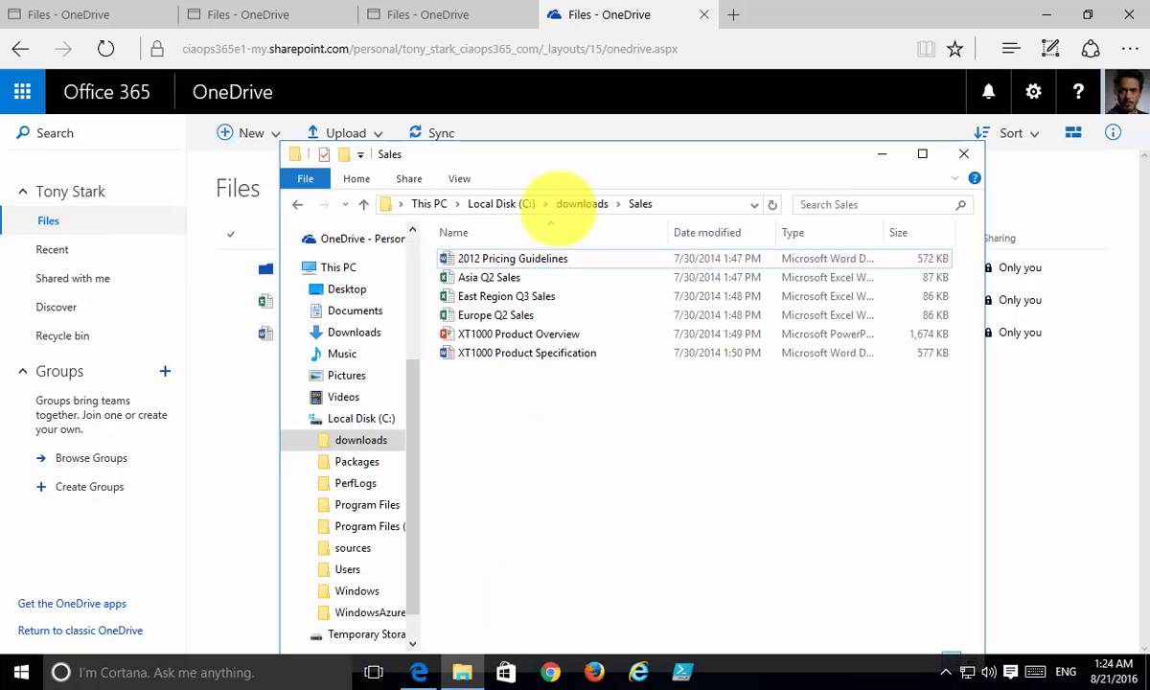
pyautogui.click(580, 204)
pyautogui.moveTo(588, 154); pyautogui.dragTo(804, 159)
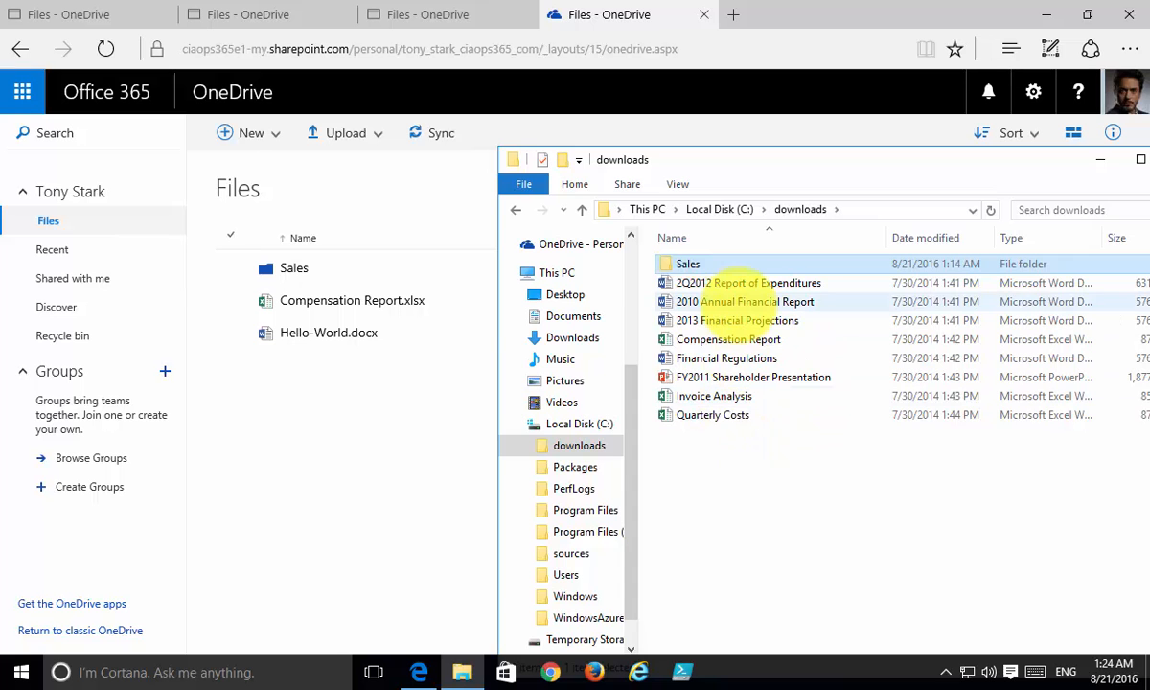
pyautogui.click(739, 283)
pyautogui.keyDown('shift'); pyautogui.click(742, 320); pyautogui.keyUp('shift')
pyautogui.moveTo(738, 303)
pyautogui.mouseDown()
pyautogui.moveTo(594, 340)
pyautogui.moveTo(295, 367)
pyautogui.moveTo(308, 341)
pyautogui.moveTo(301, 268)
pyautogui.moveTo(328, 328)
pyautogui.mouseUp()
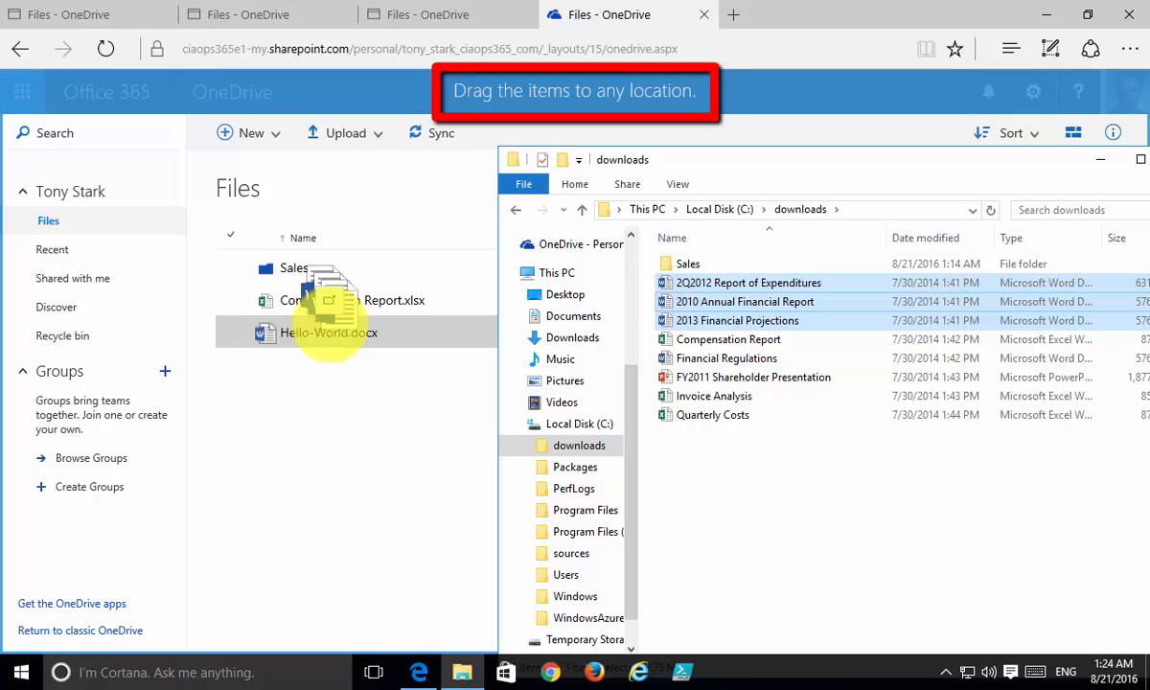
pyautogui.moveTo(328, 329); pyautogui.dragTo(305, 326)
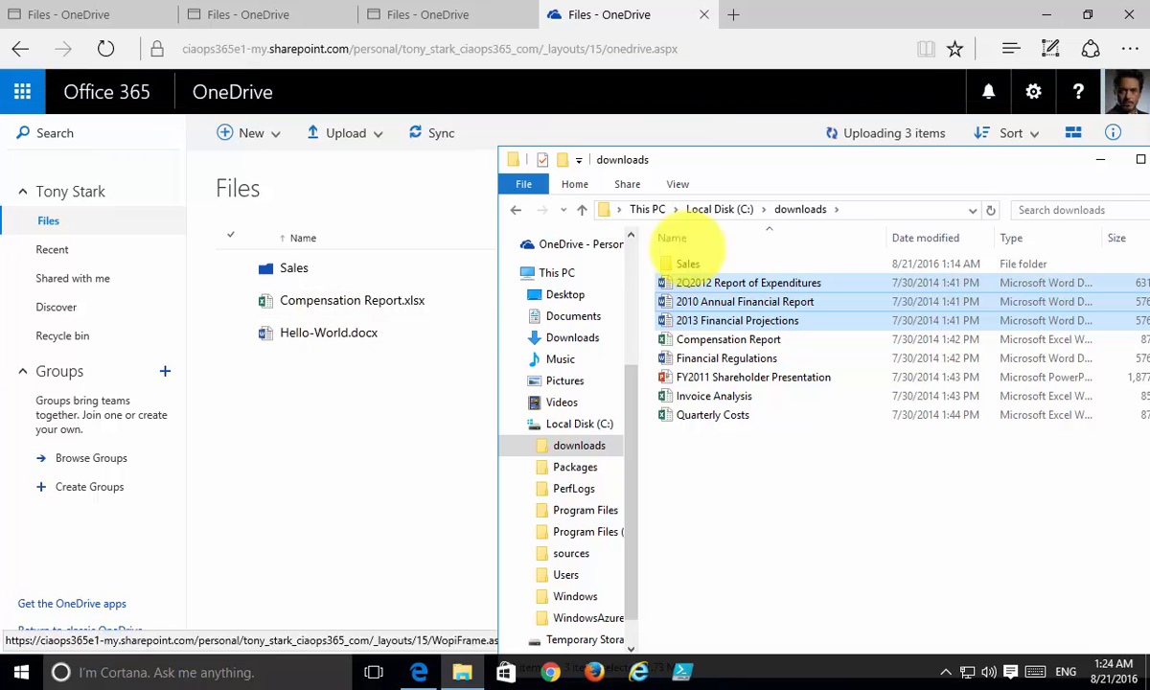
pyautogui.click(1100, 159)
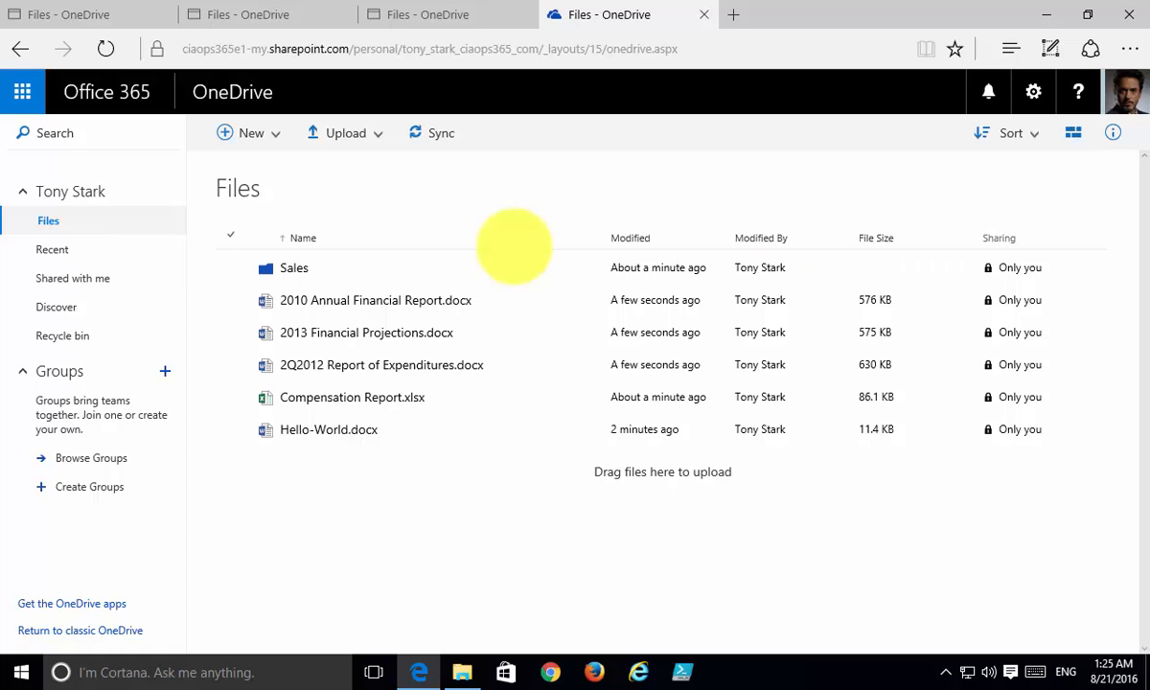
# Launch the desktop version of Word by searching for "word" in Windows.
pyautogui.click(367, 530)
pyautogui.press('super')
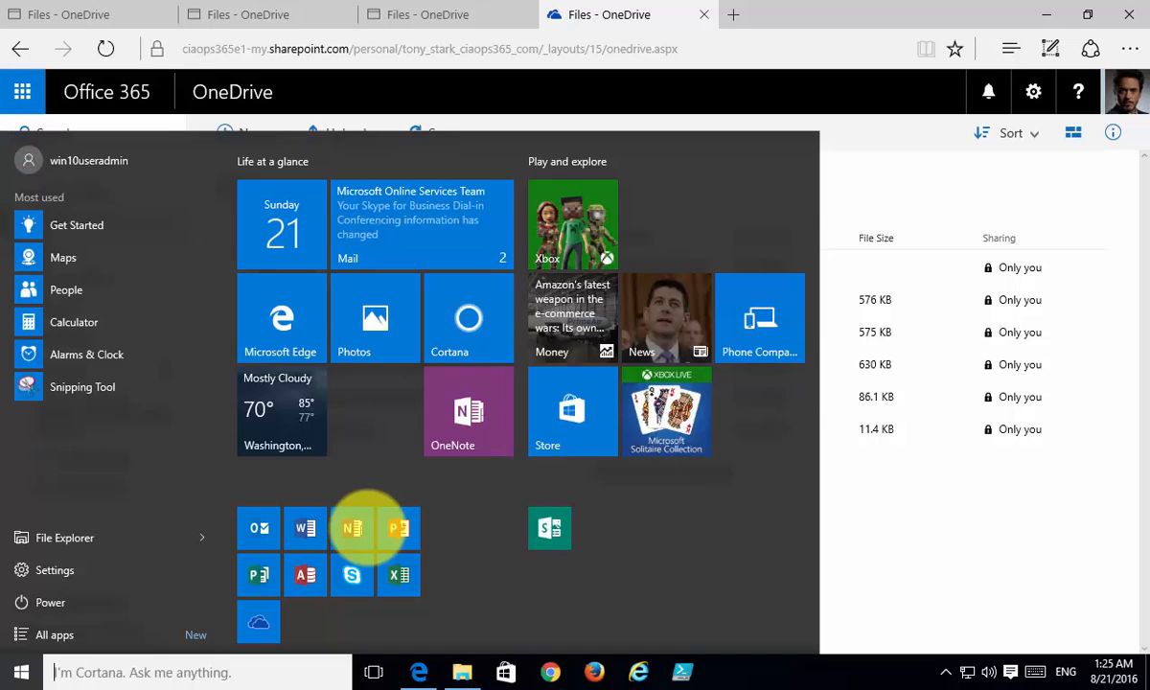
pyautogui.write('word')
pyautogui.press('Return')
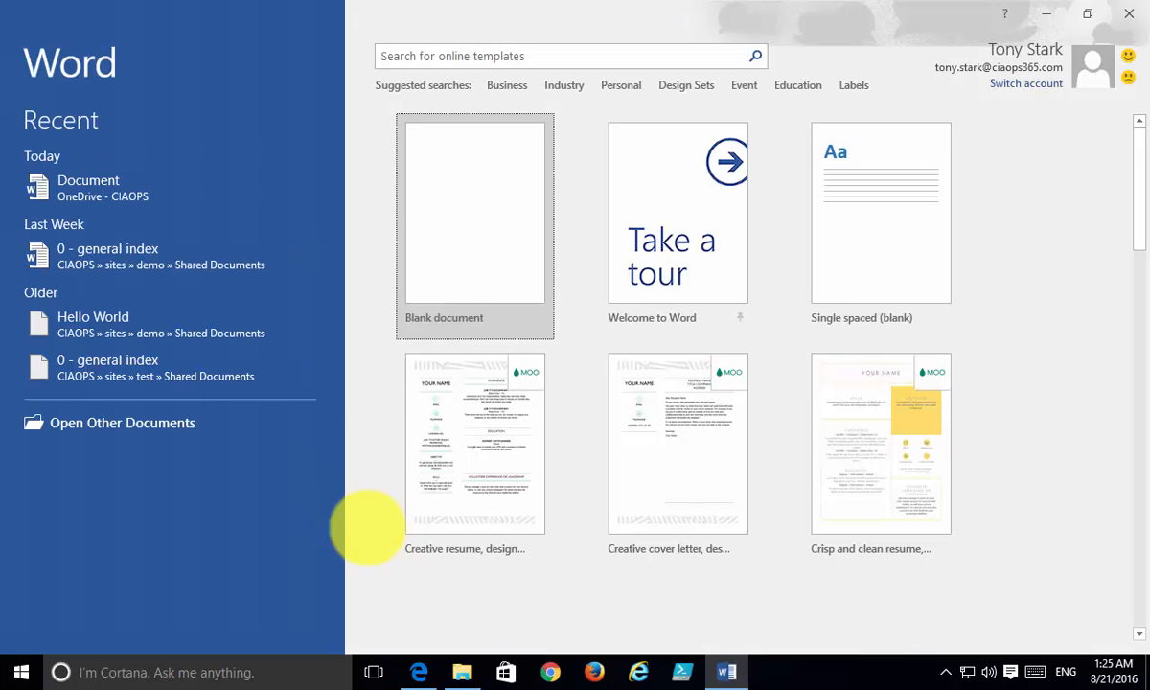
# Create a blank document containing the text "From Desktop" and save it to OneDrive - CIAOPS under the name From Desktop.
pyautogui.click(453, 215)
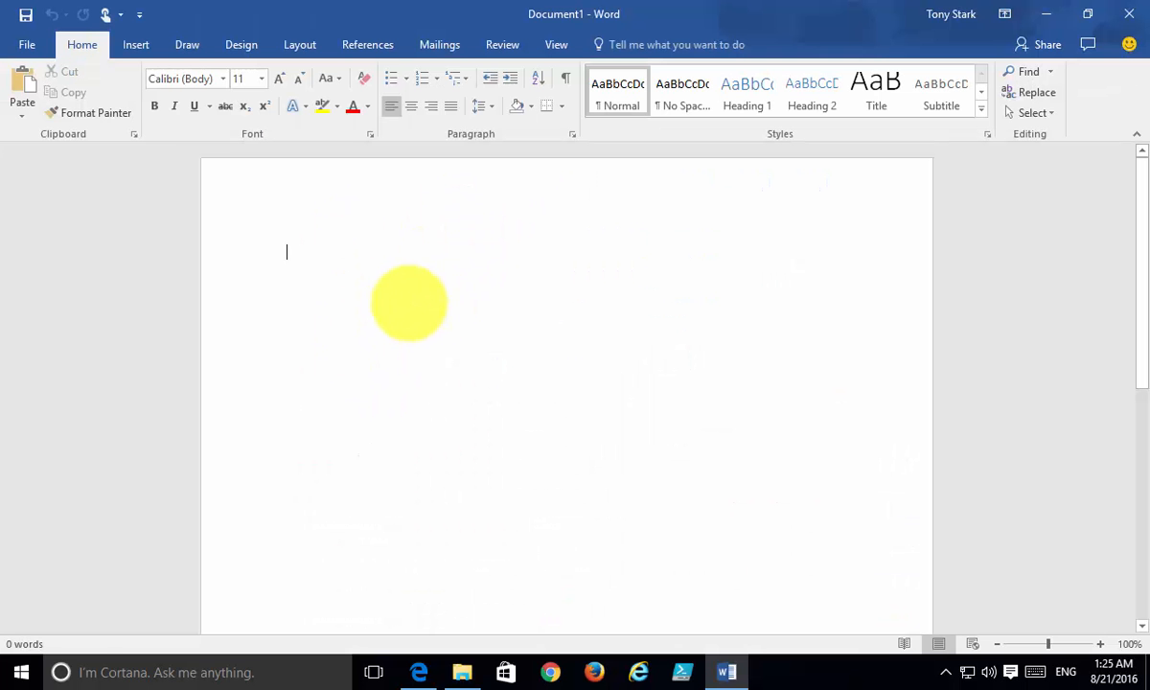
pyautogui.write('From Desktop')
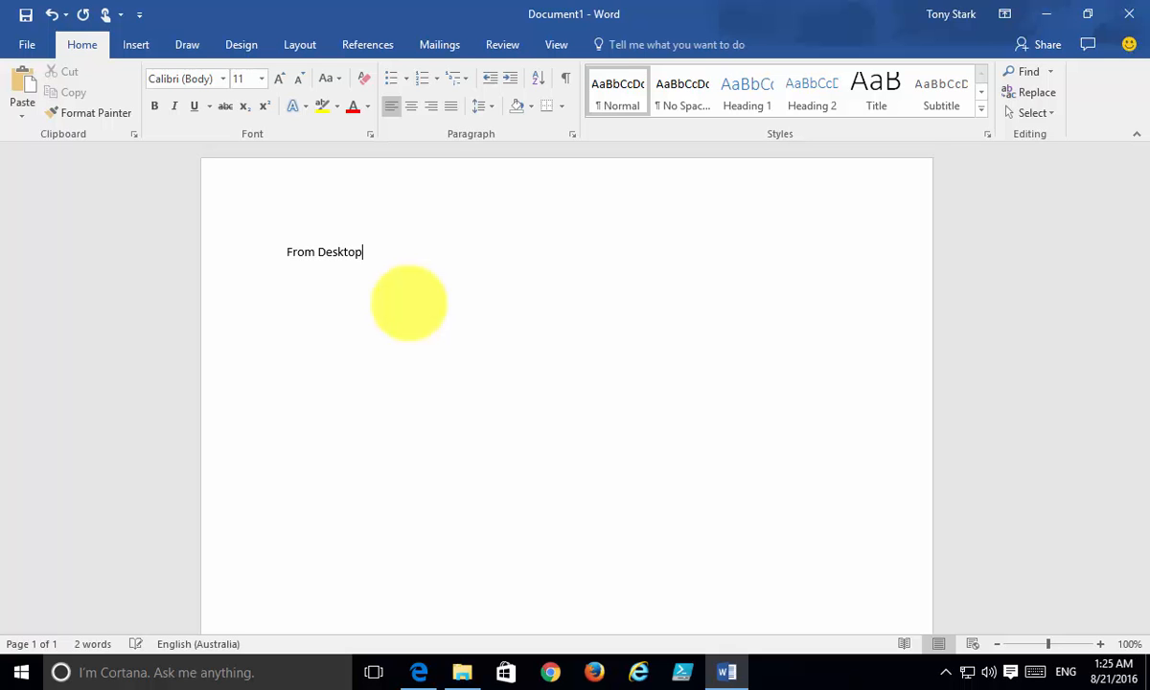
pyautogui.click(31, 45)
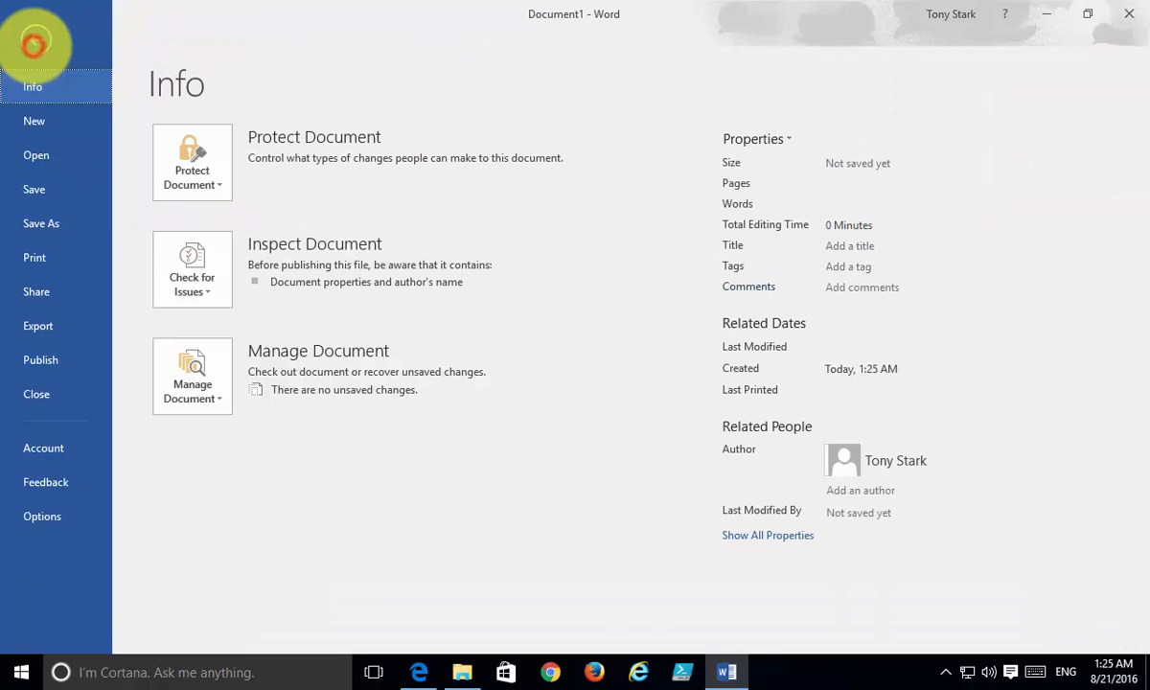
pyautogui.click(40, 223)
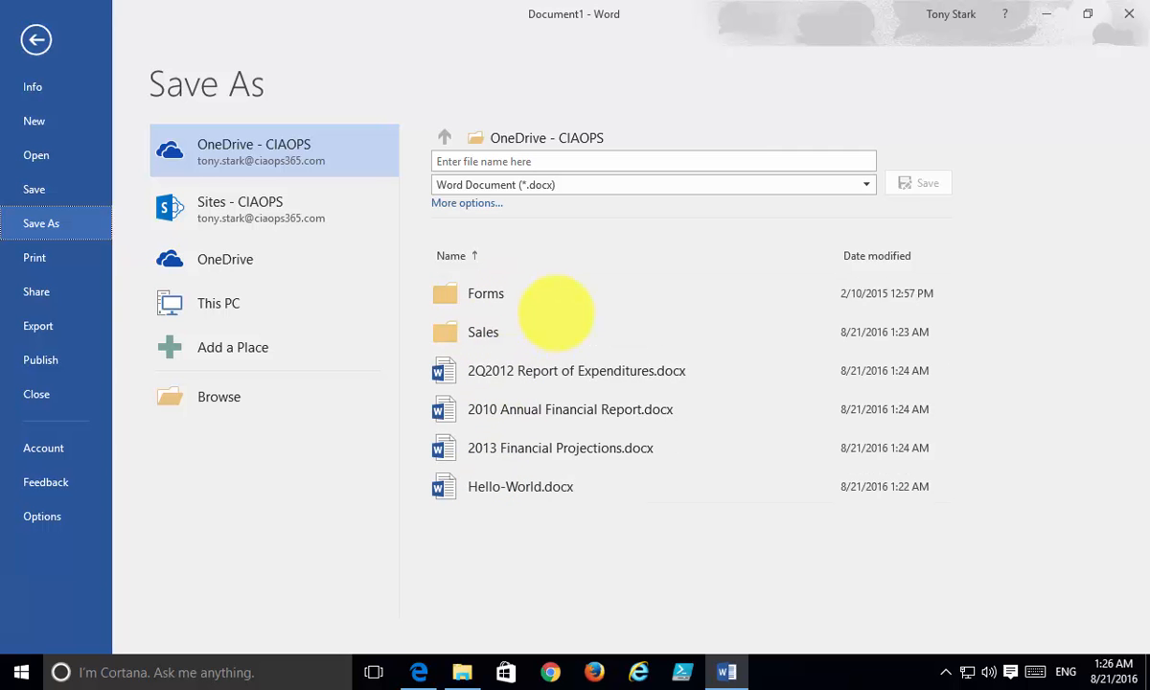
pyautogui.click(570, 162)
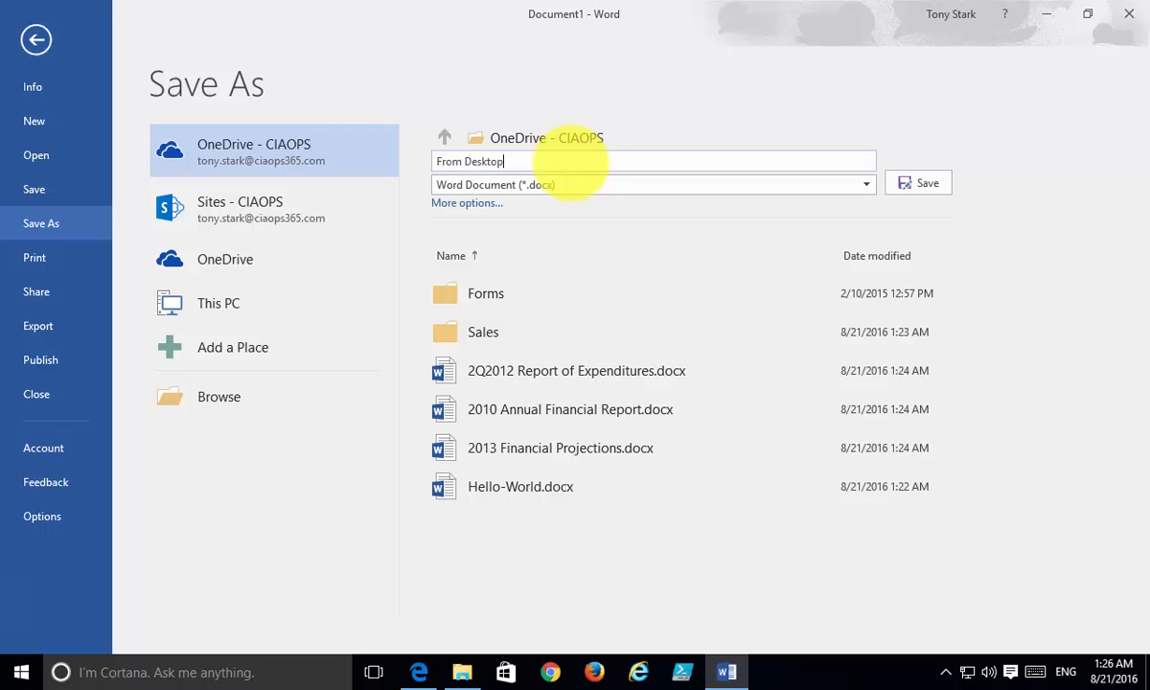
pyautogui.write('From Desktop')
pyautogui.click(927, 183)
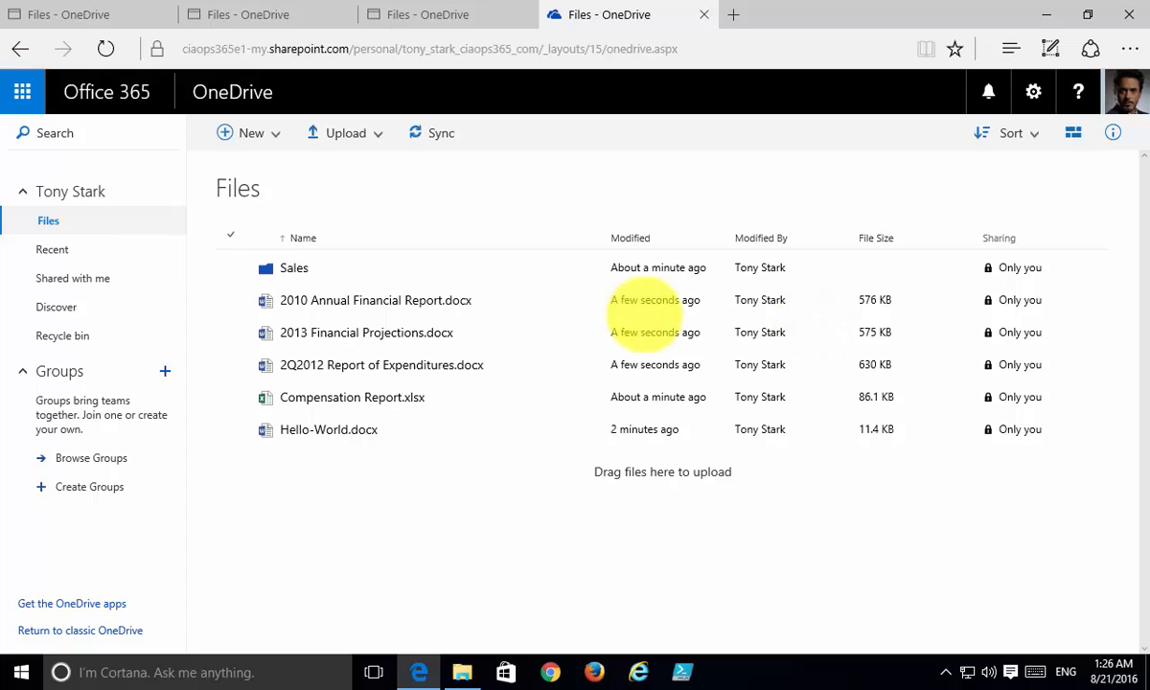
# Refresh the OneDrive Files list in the browser, open From Desktop.docx to check its content, and return to the Files list.
pyautogui.click(105, 48)
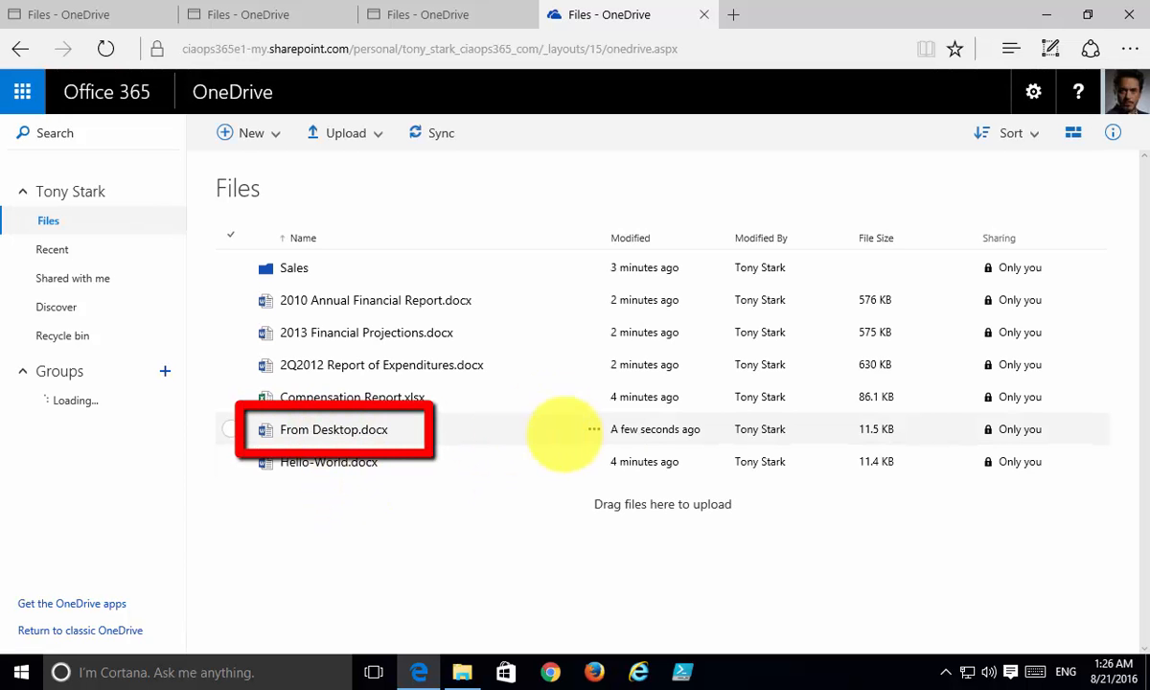
pyautogui.click(306, 429)
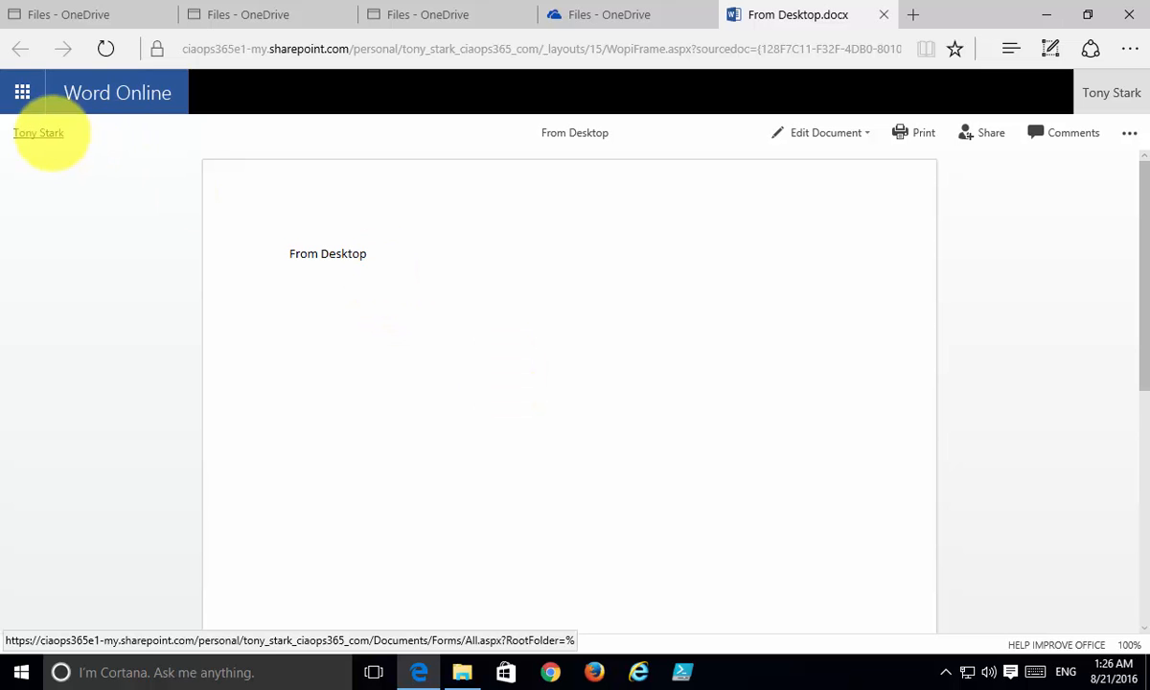
pyautogui.click(38, 133)
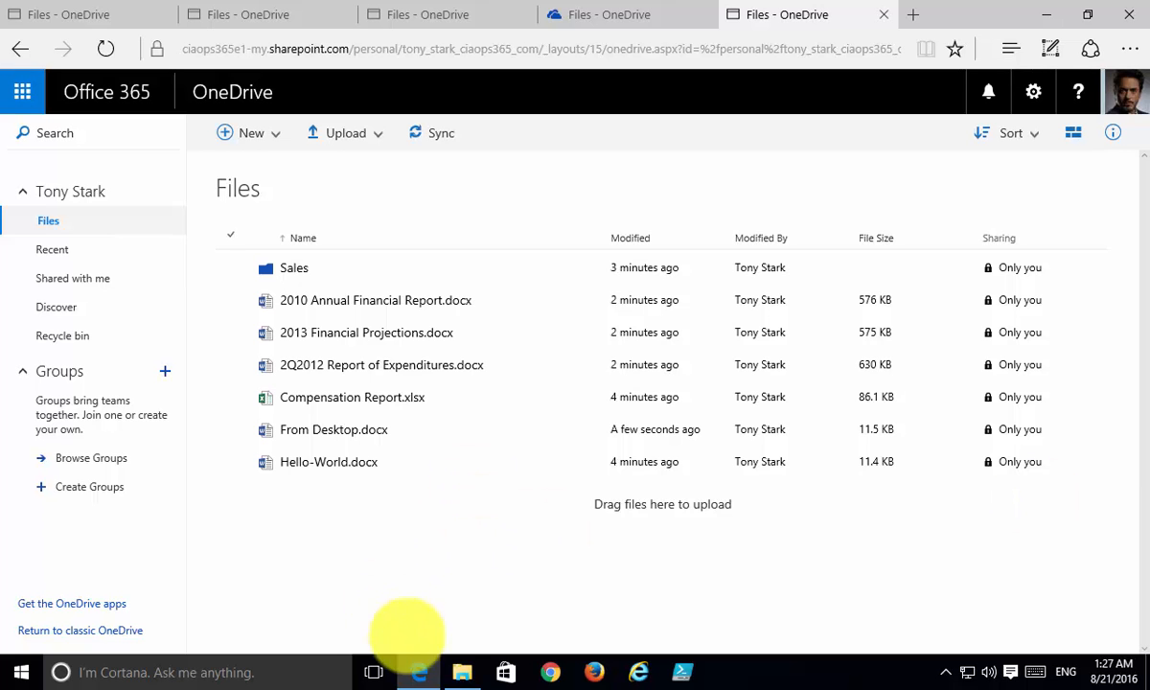
# Open the OneDrive - CIAOPS folder in File Explorer, and widen the window and its folder tree to fit the full folder names.
pyautogui.click(462, 671)
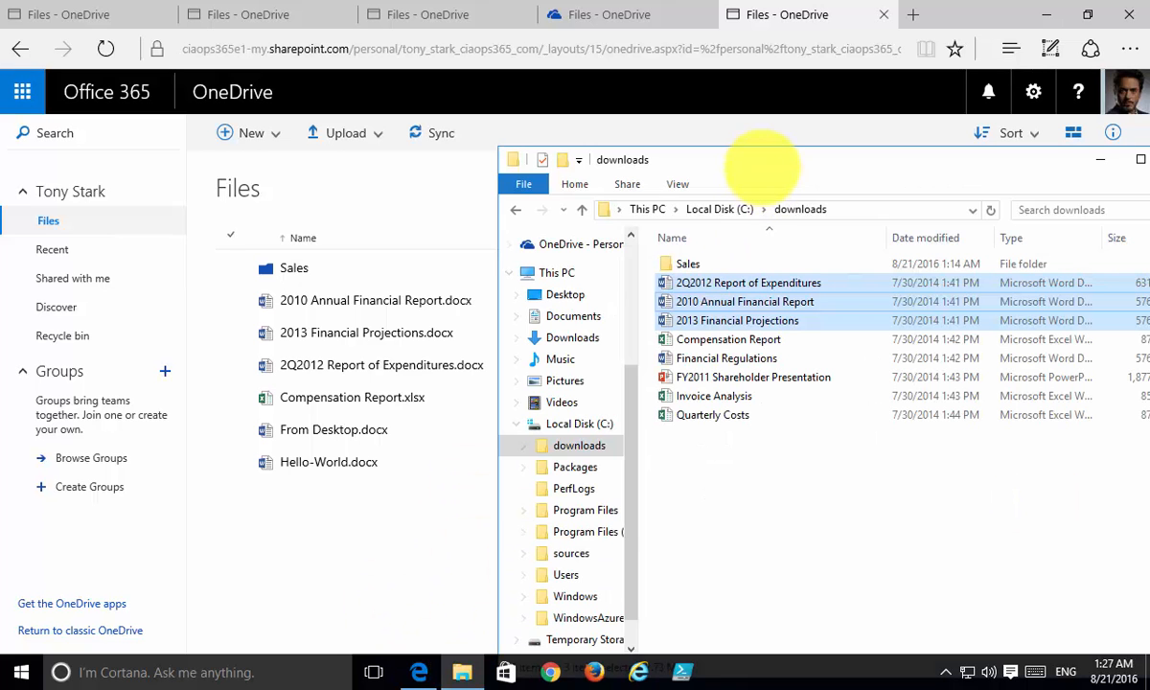
pyautogui.moveTo(765, 161); pyautogui.dragTo(590, 133)
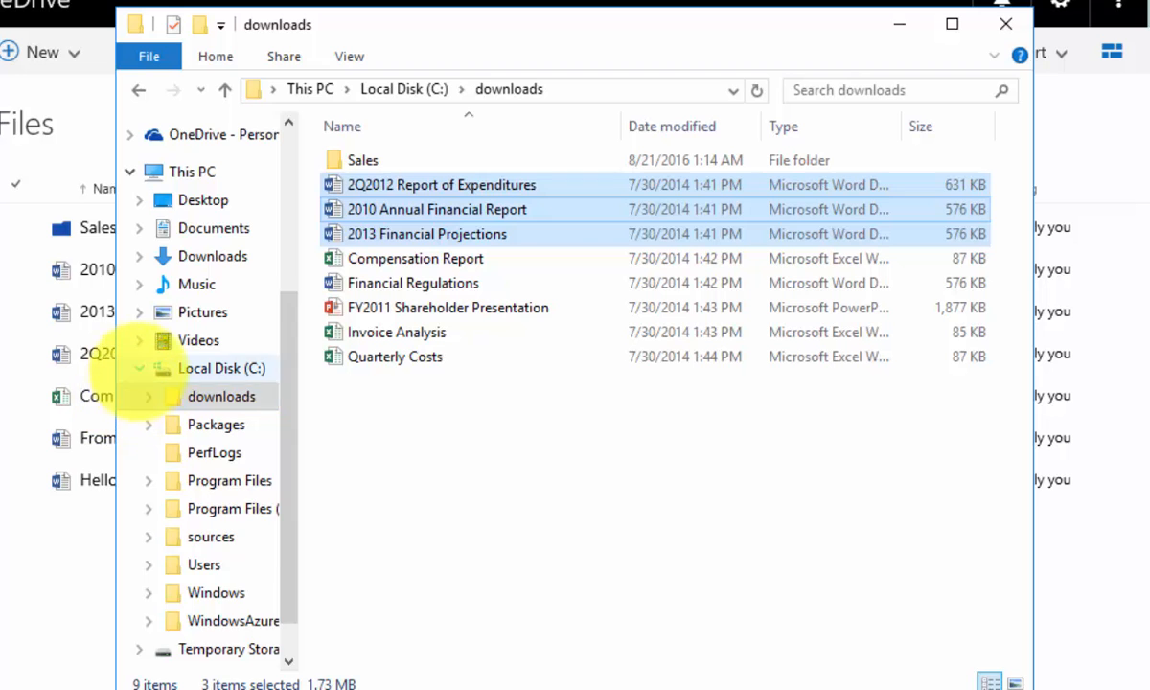
pyautogui.click(350, 398)
pyautogui.click(221, 303)
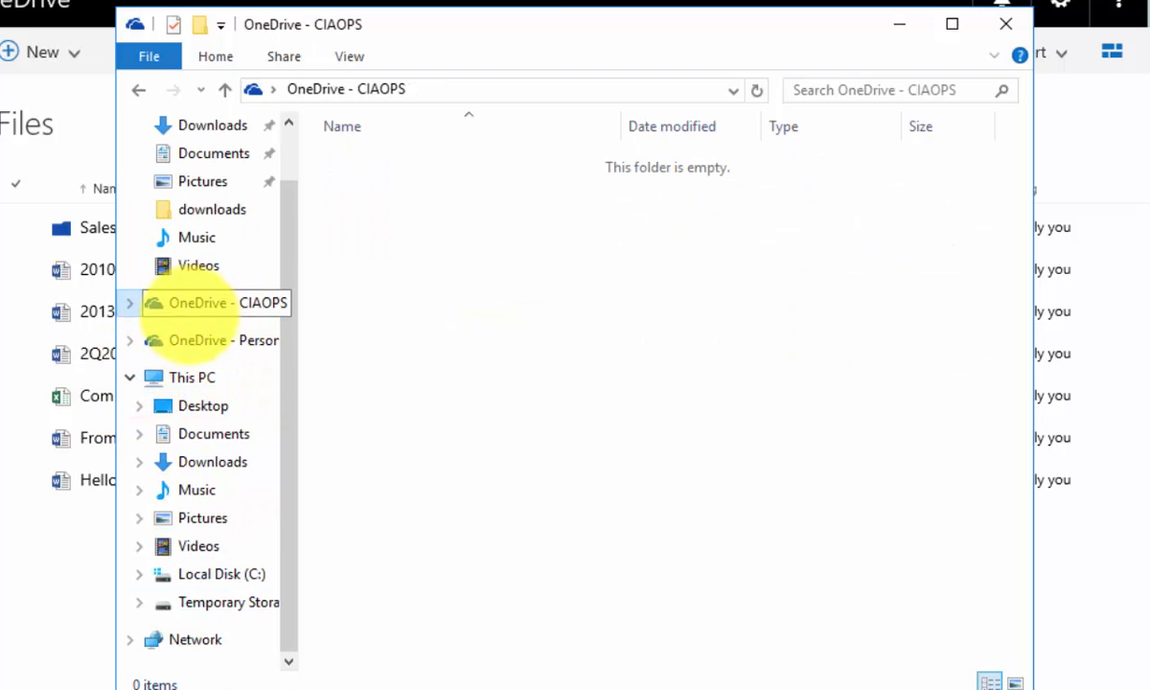
pyautogui.moveTo(301, 311); pyautogui.dragTo(370, 311)
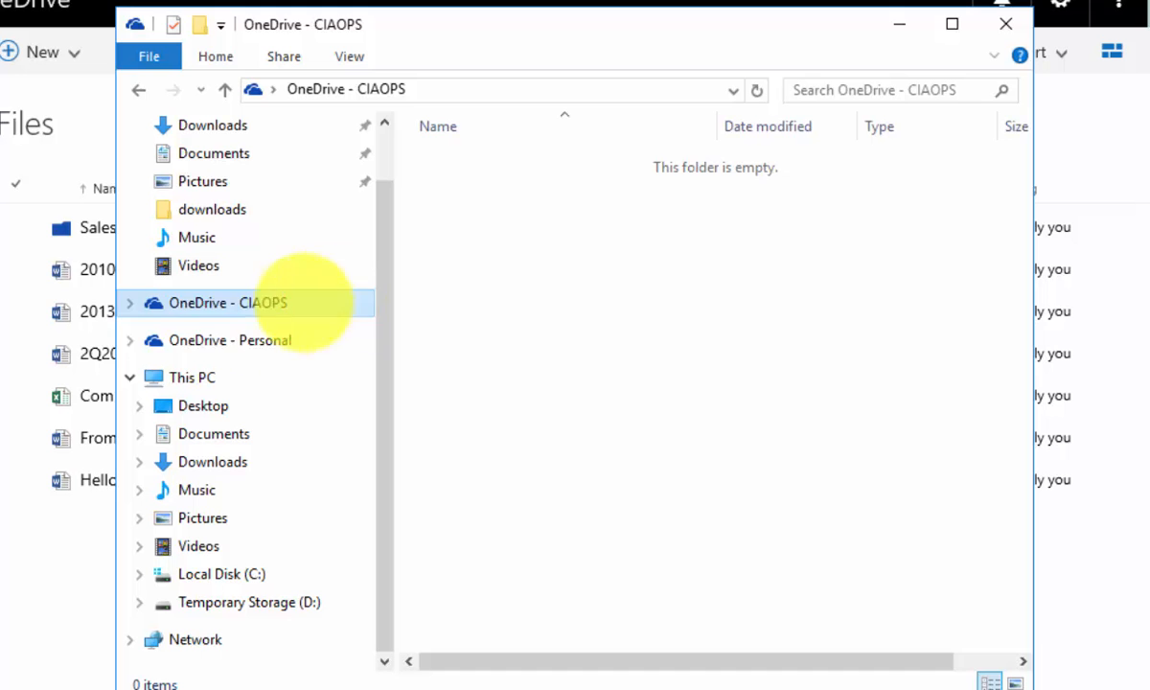
pyautogui.moveTo(115, 314); pyautogui.dragTo(14, 305)
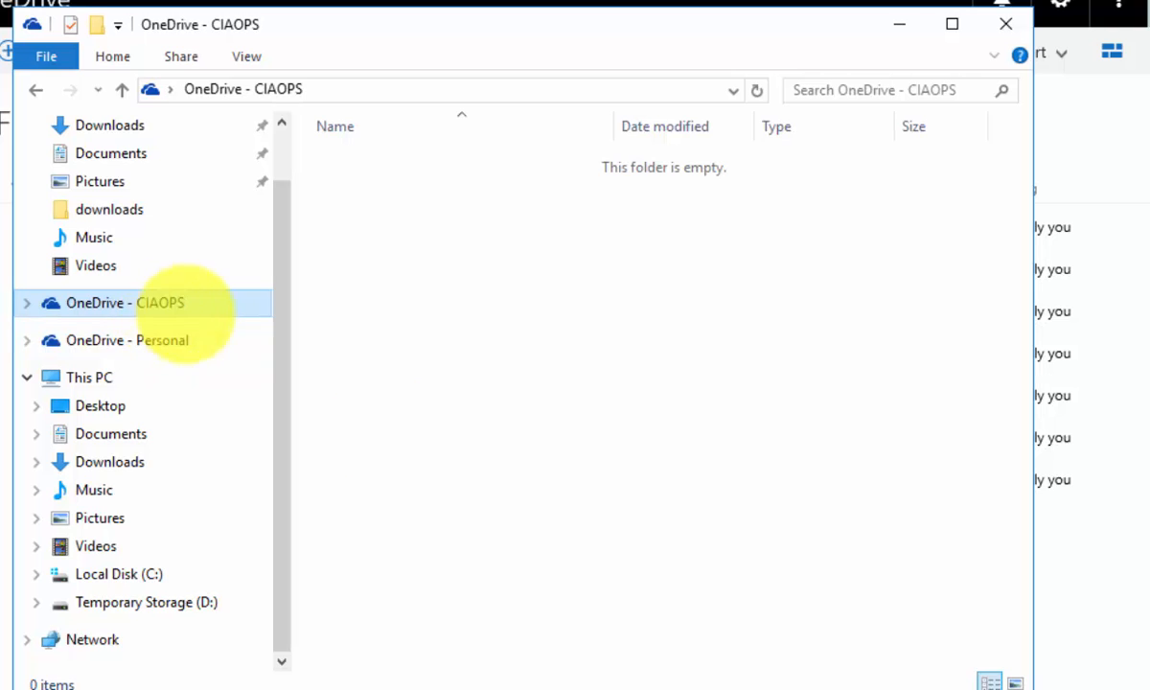
# Resume syncing for OneDrive - CIAOPS and check the contents of its folder in File Explorer.
pyautogui.click(895, 686)
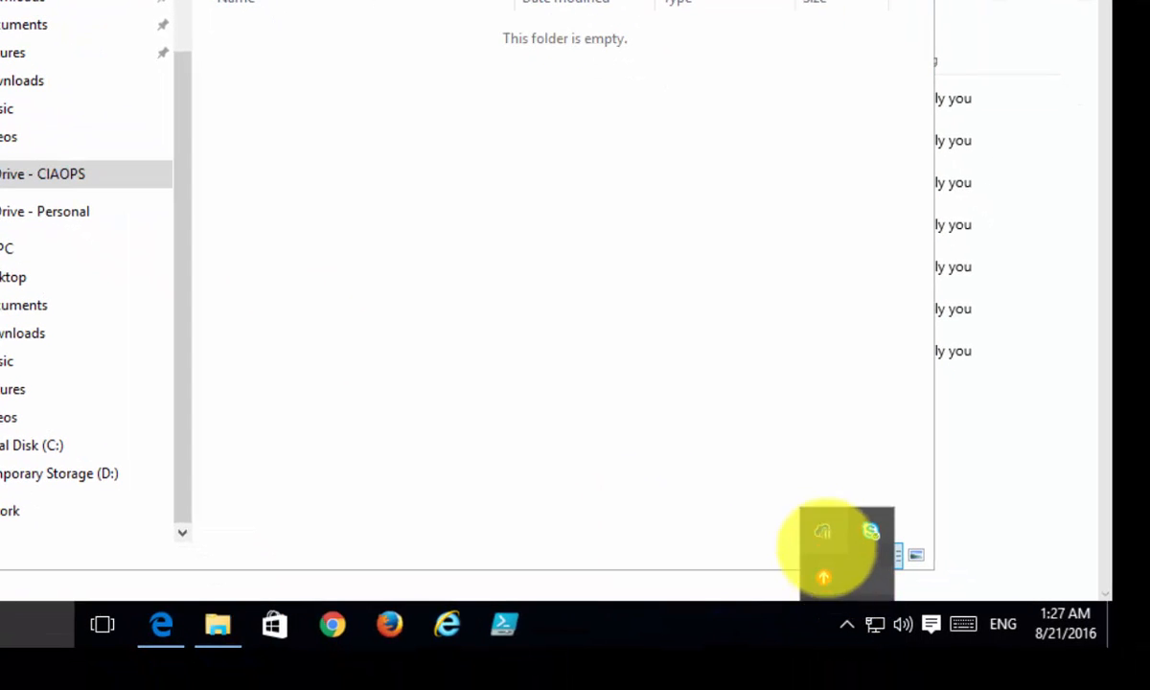
pyautogui.rightClick(822, 532)
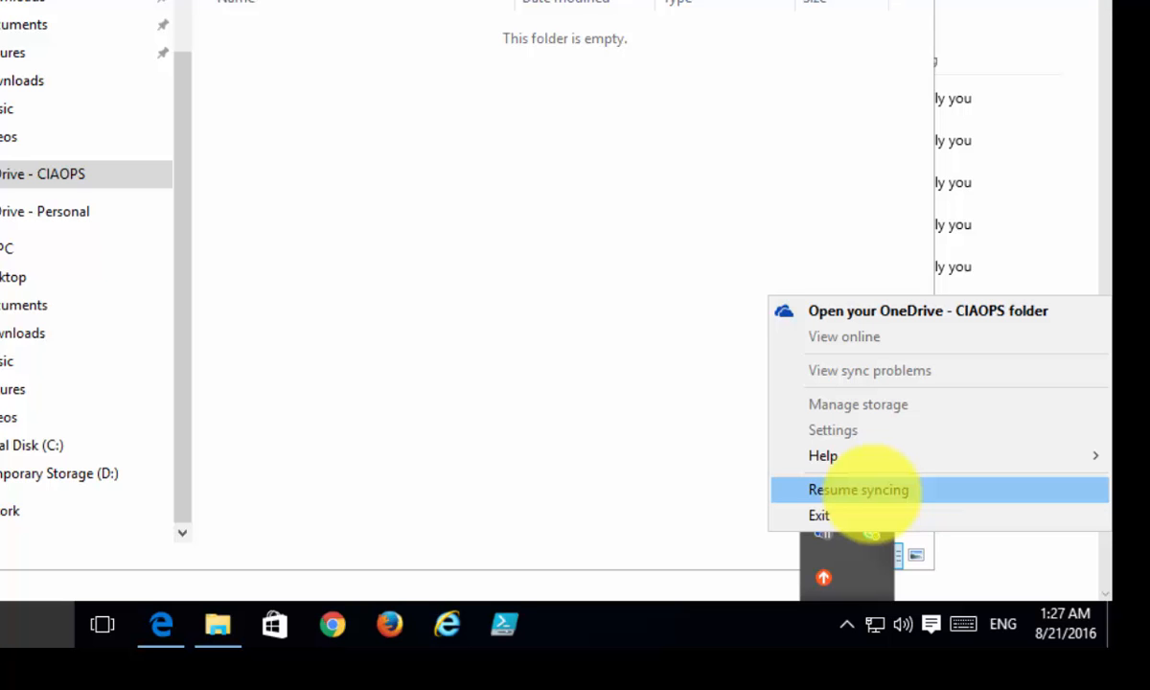
pyautogui.click(868, 491)
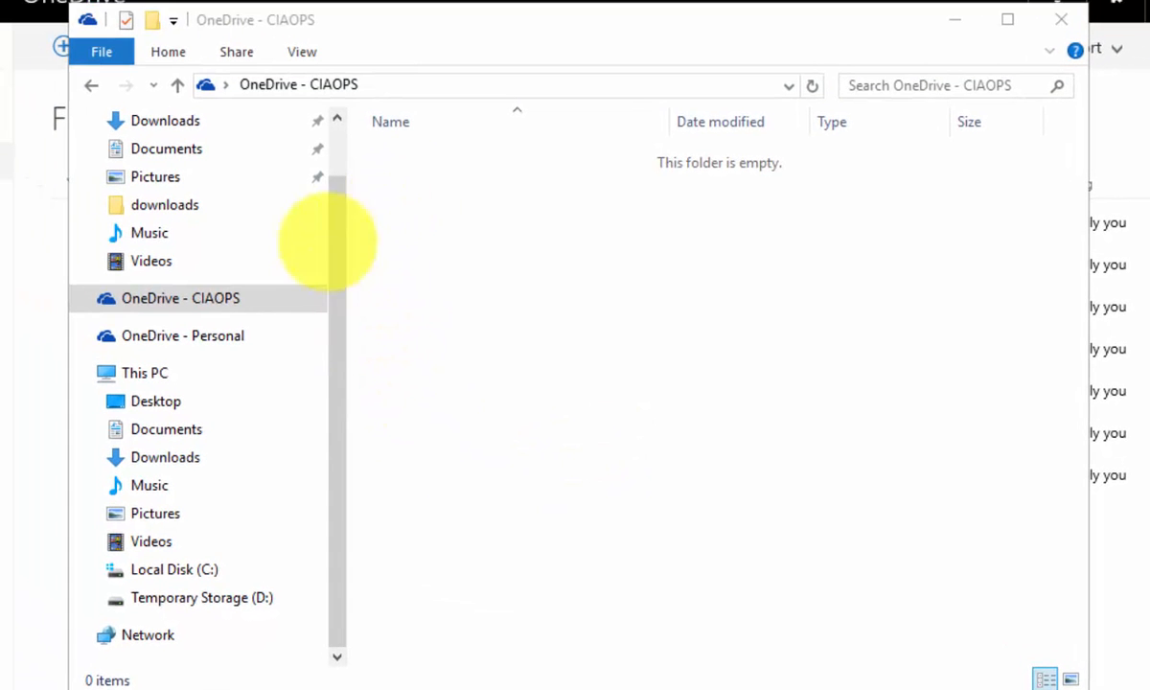
pyautogui.click(236, 298)
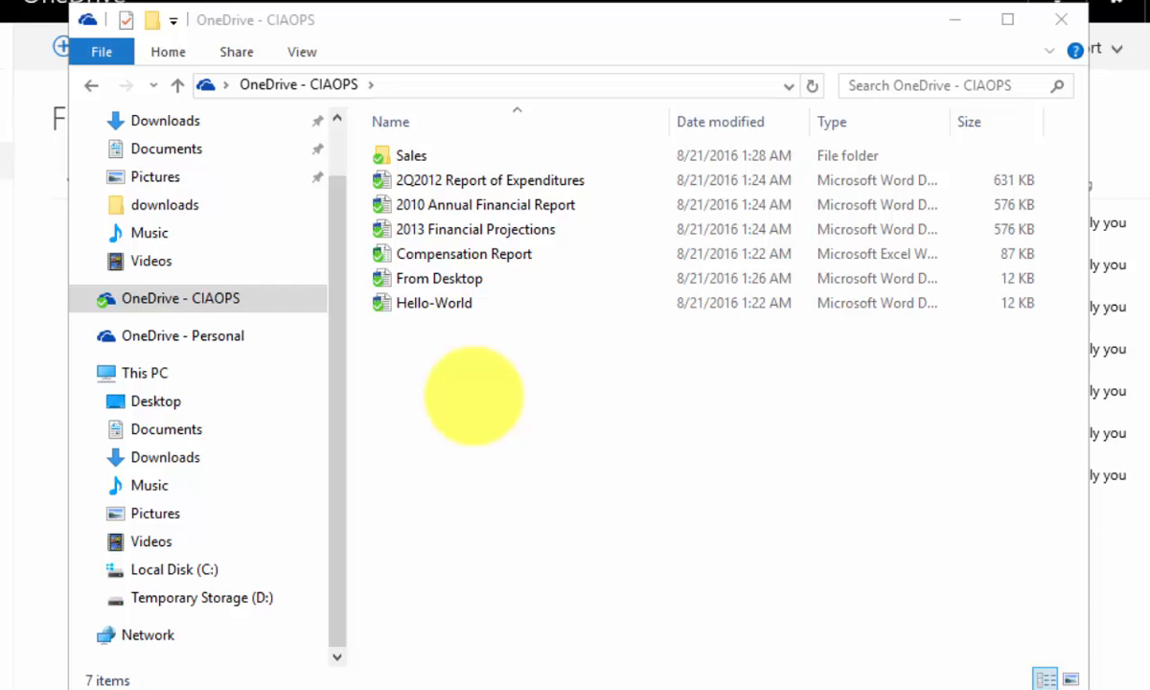
# Open a second File Explorer window on C:\downloads and arrange it beside the OneDrive - CIAOPS window.
pyautogui.press('super+e')
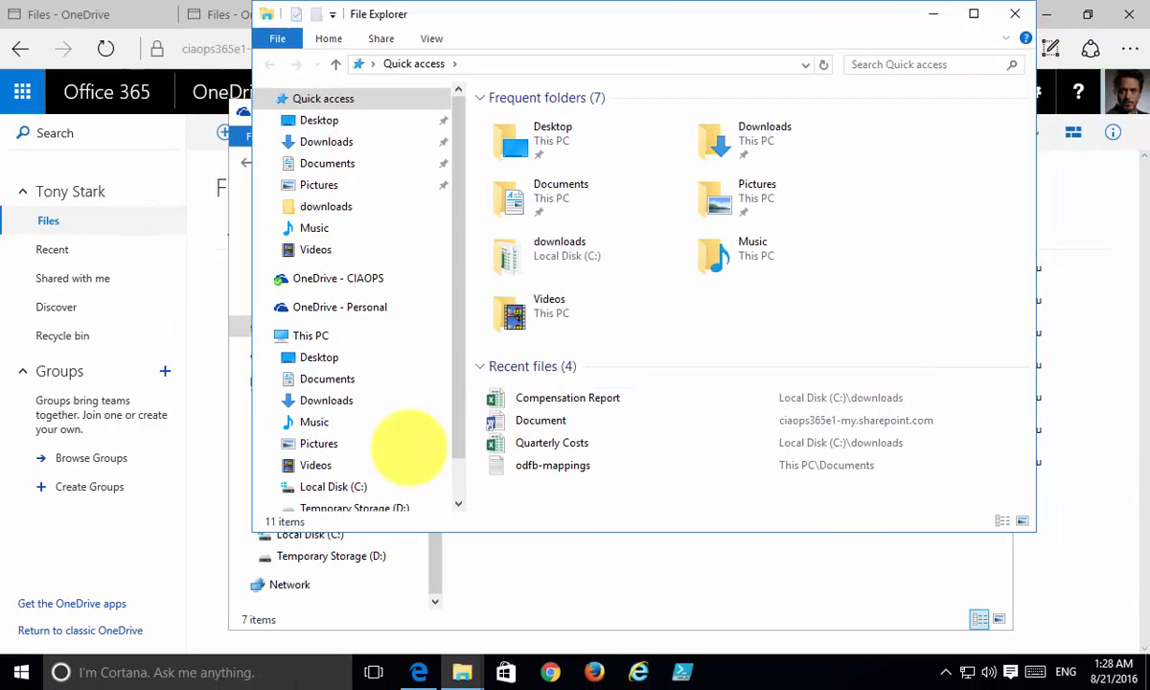
pyautogui.moveTo(644, 20); pyautogui.dragTo(905, 112)
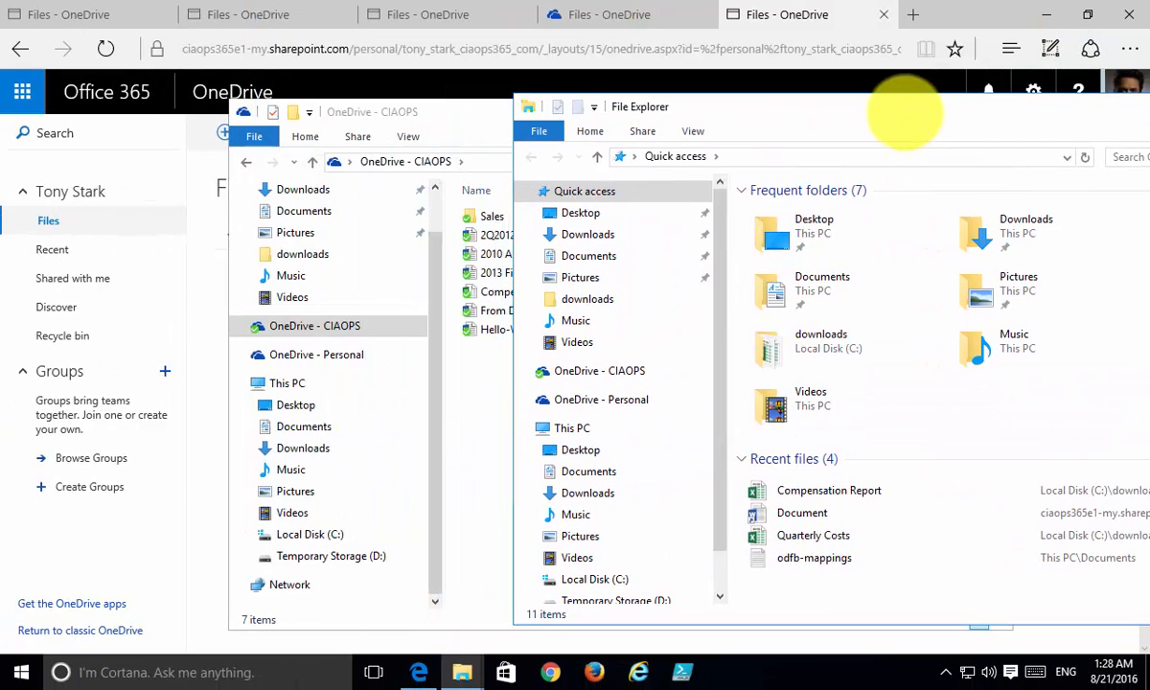
pyautogui.click(595, 579)
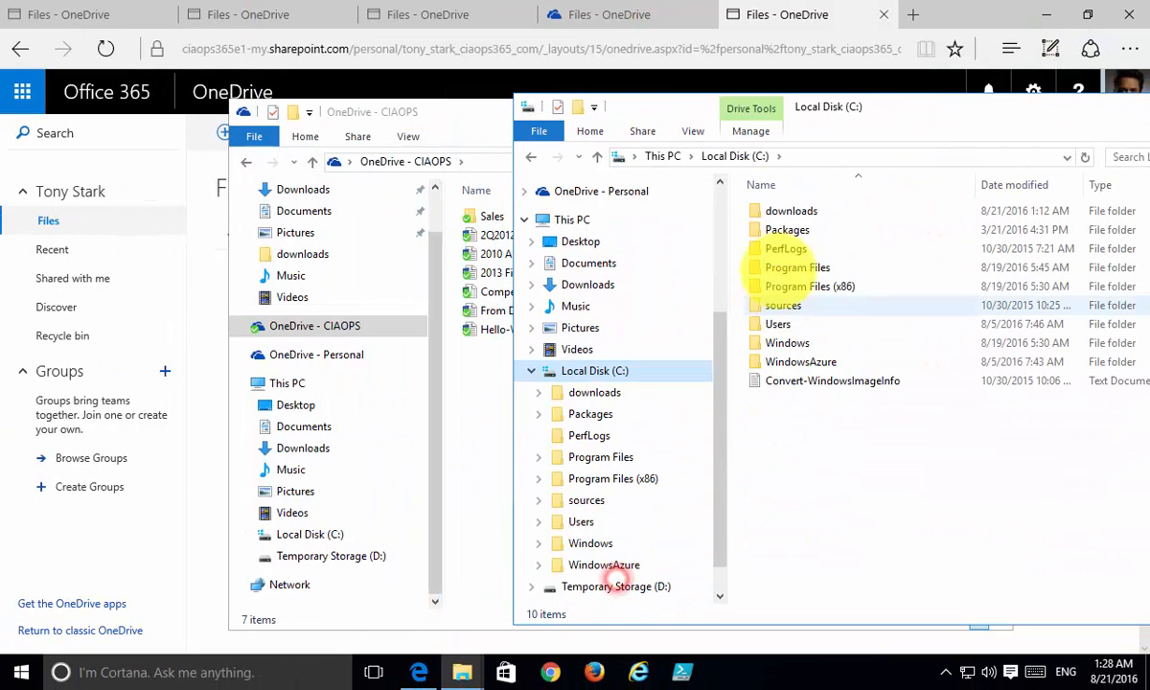
pyautogui.click(781, 209)
pyautogui.doubleClick(781, 209)
pyautogui.moveTo(449, 110); pyautogui.dragTo(313, 80)
pyautogui.click(923, 115)
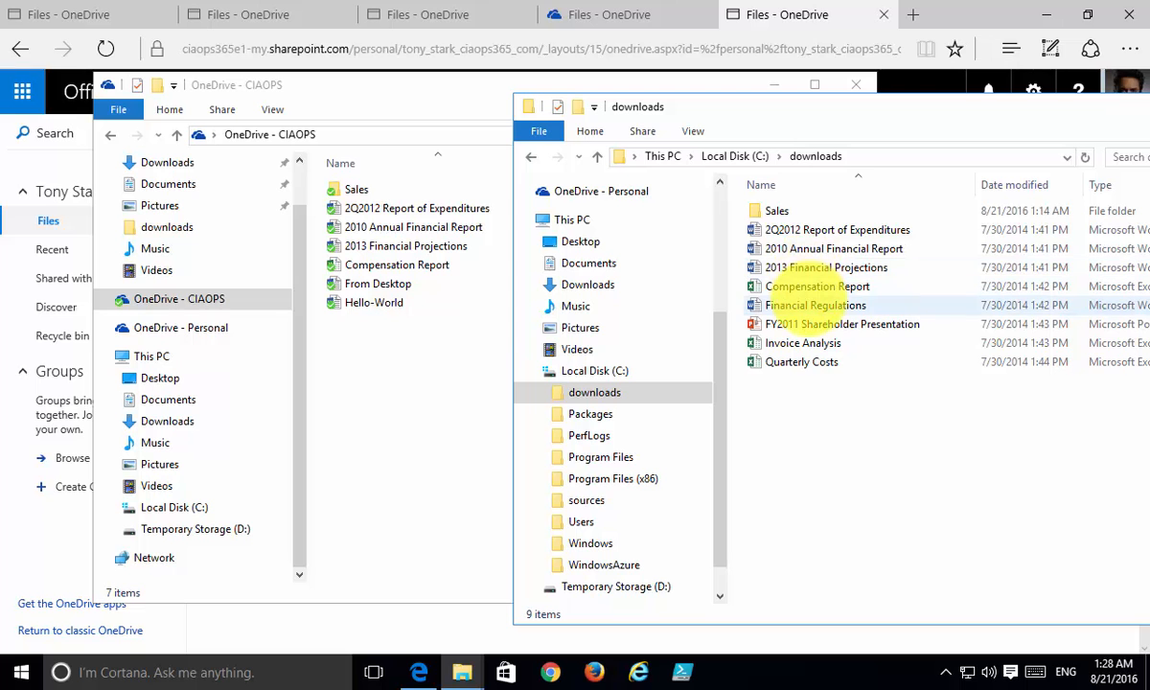
# Move FY2011 Shareholder Presentation from downloads into the OneDrive - CIAOPS folder and refresh the online Files list to check for it.
pyautogui.click(812, 326)
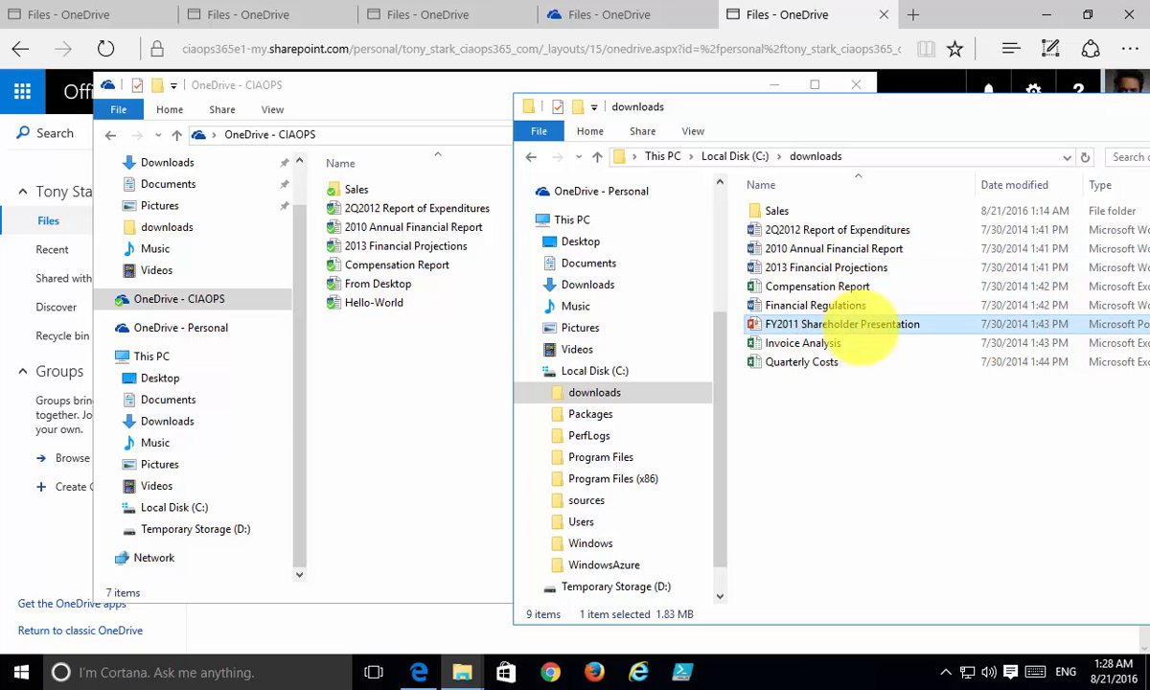
pyautogui.moveTo(843, 326); pyautogui.dragTo(364, 367)
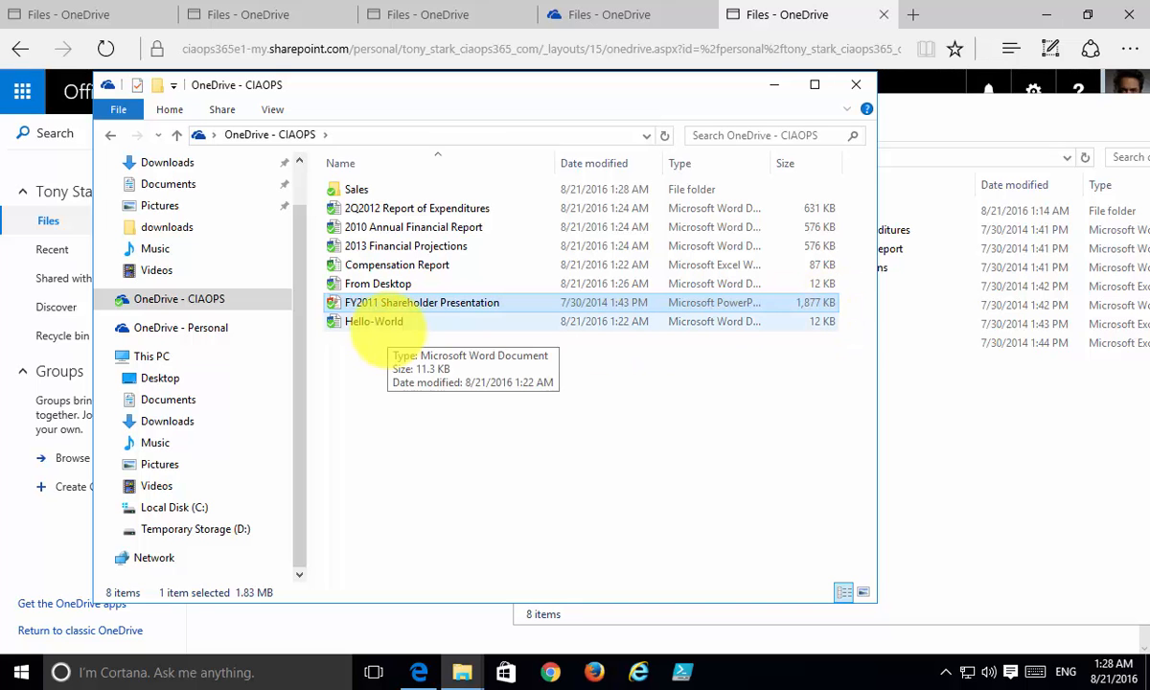
pyautogui.click(1032, 116)
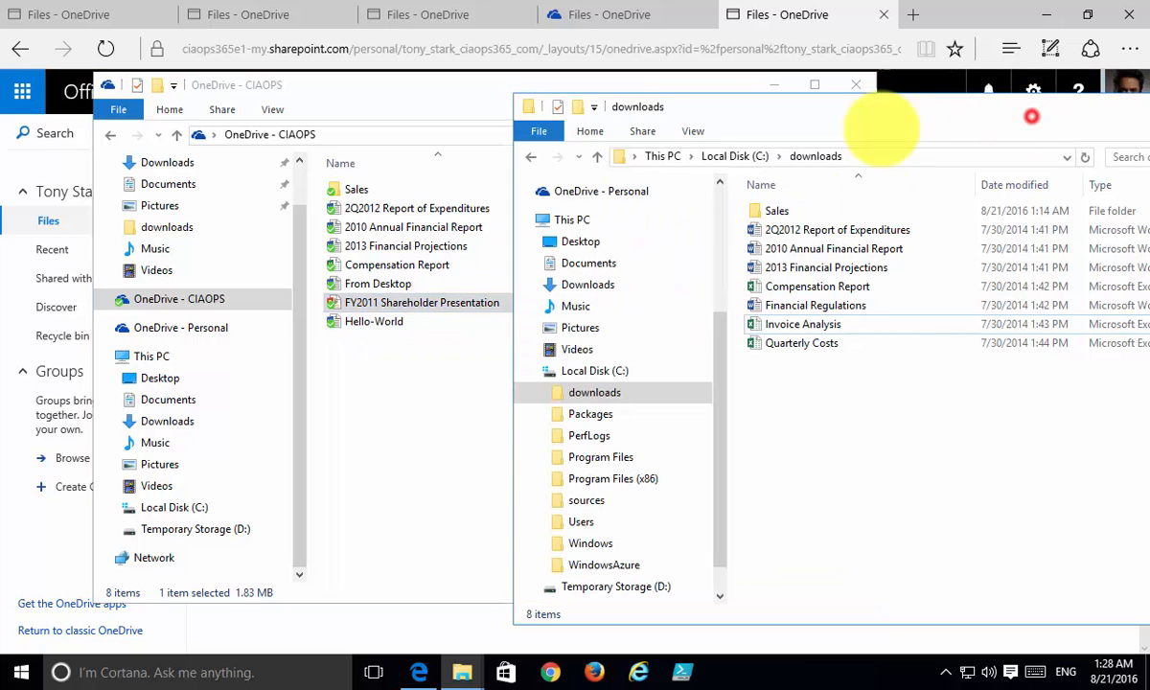
pyautogui.doubleClick(523, 110)
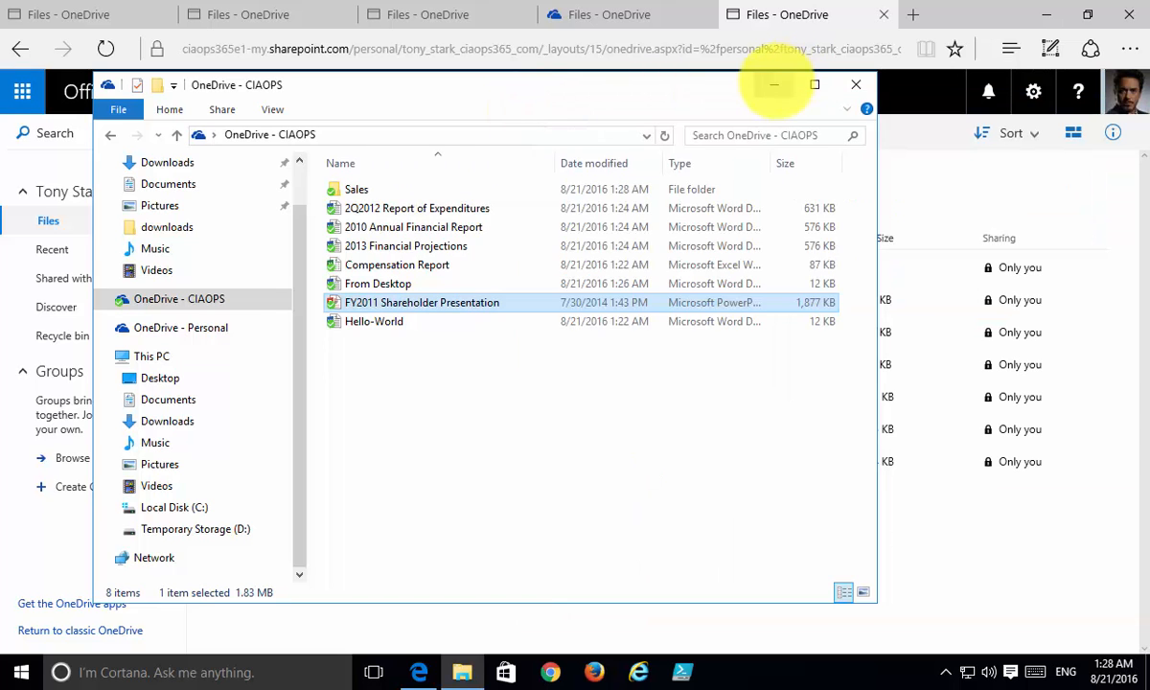
pyautogui.click(774, 84)
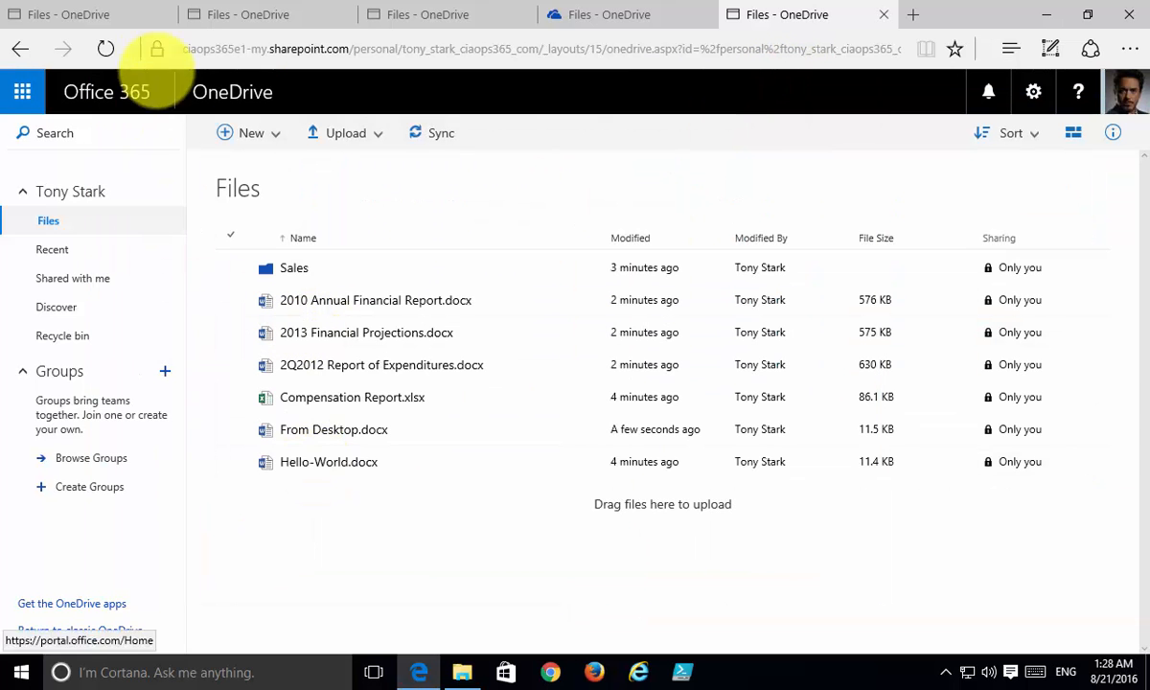
pyautogui.click(105, 48)
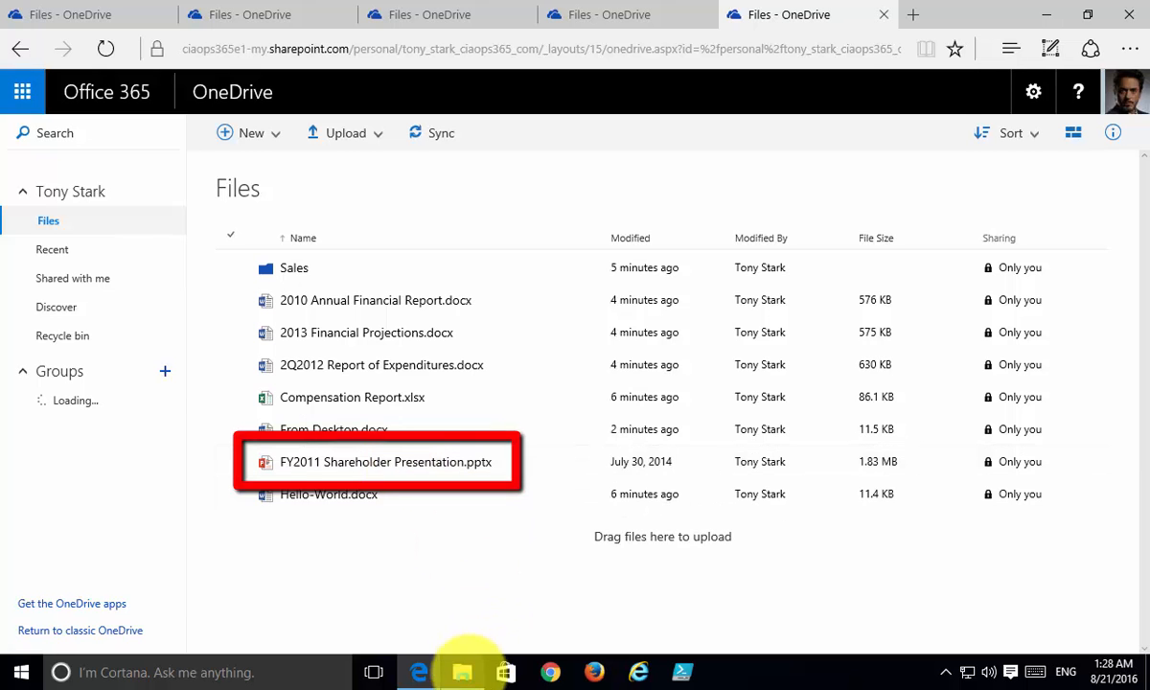
# Open Hello-World from the synced OneDrive - CIAOPS folder, add the line "Prior to sync" at the end, save and close it, and minimize File Explorer.
pyautogui.click(462, 672)
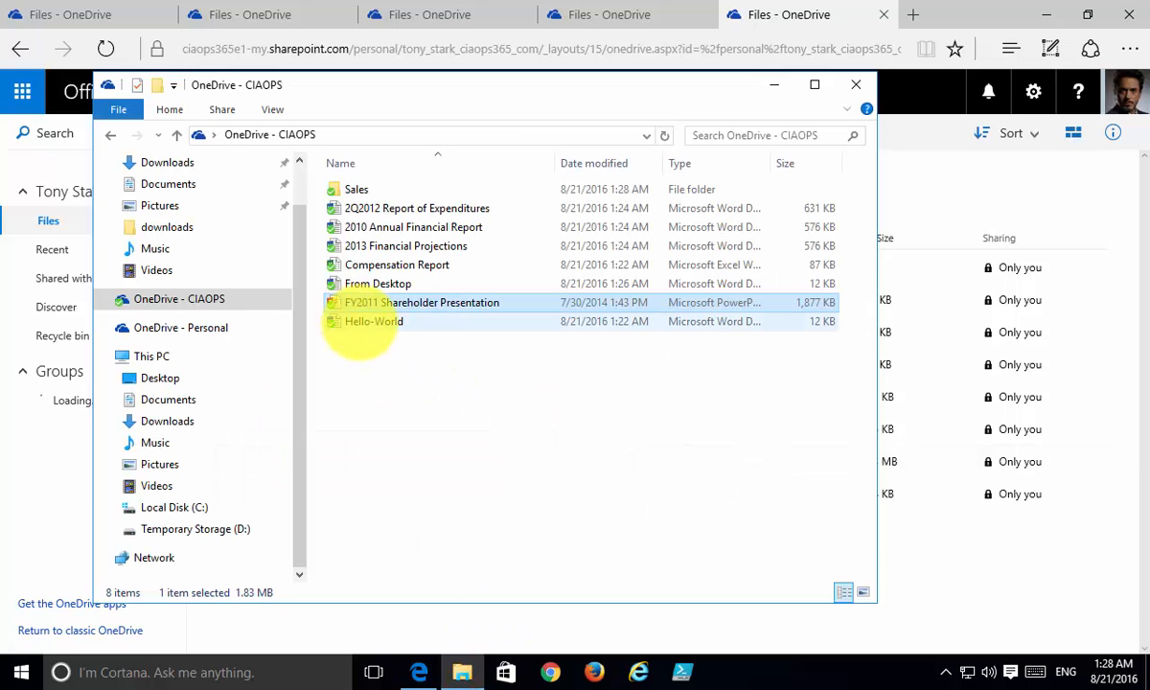
pyautogui.doubleClick(357, 321)
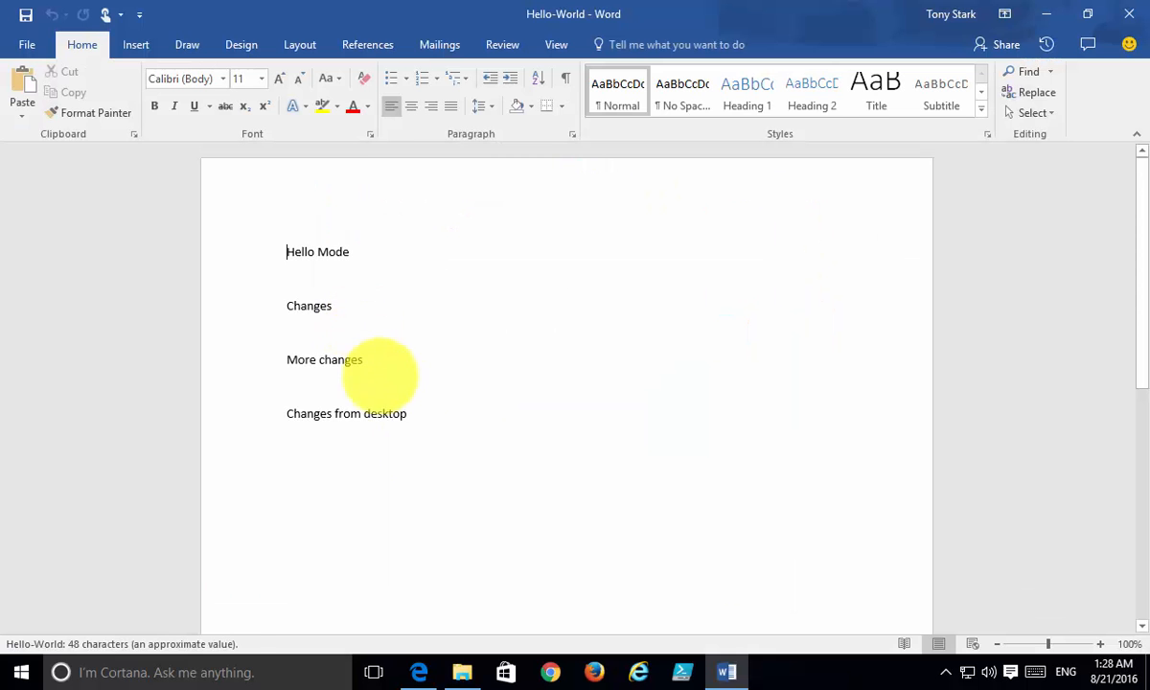
pyautogui.click(423, 415)
pyautogui.press('Return')
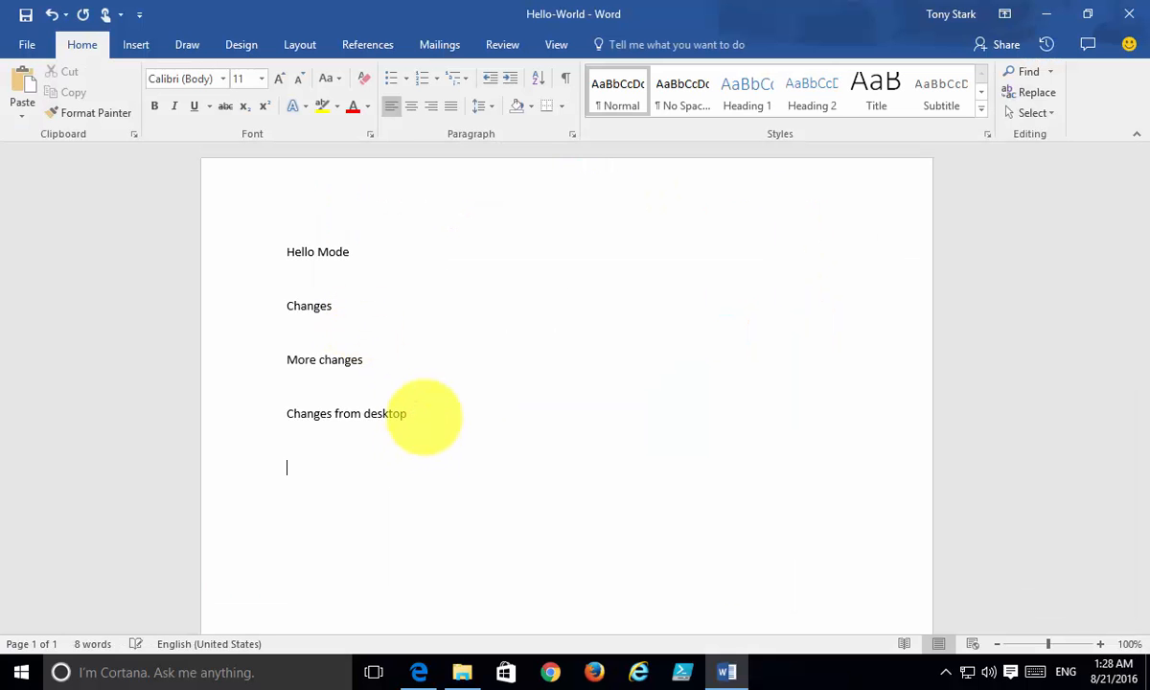
pyautogui.write('Prior to sync')
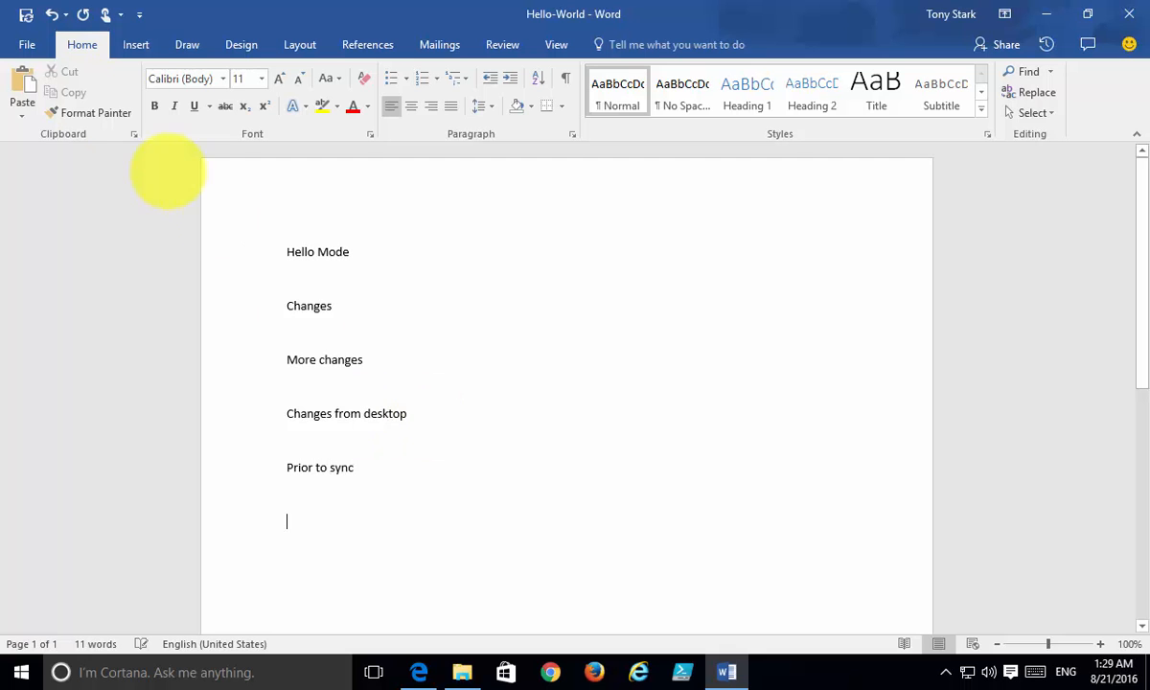
pyautogui.click(26, 14)
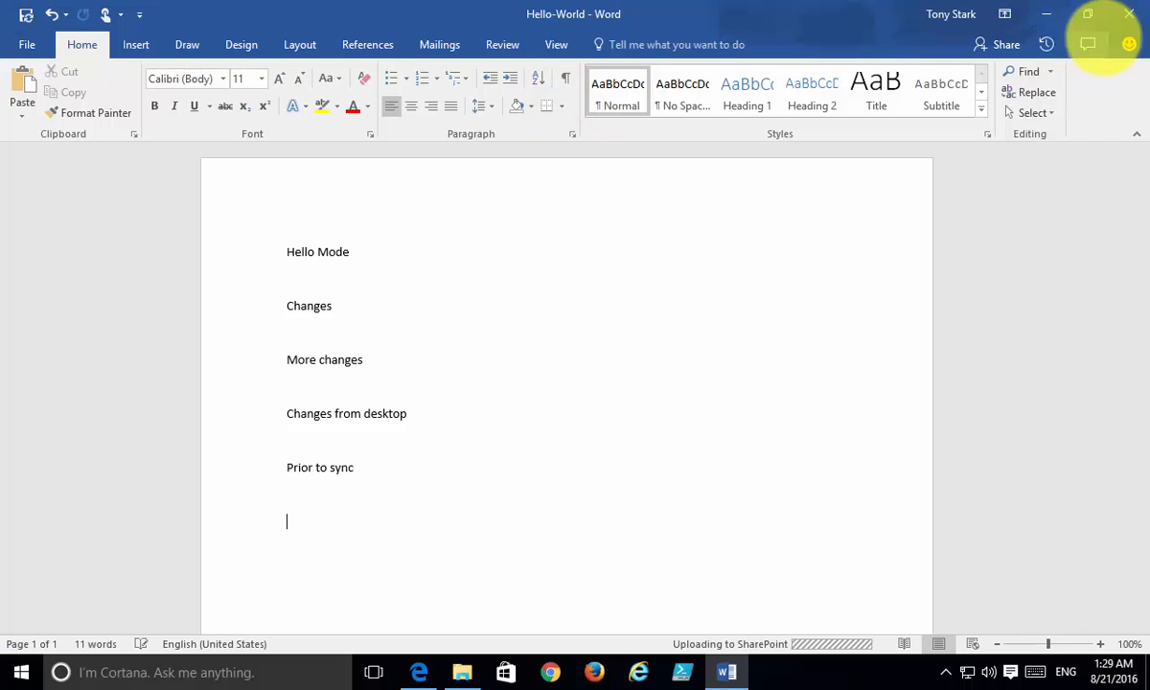
pyautogui.click(1128, 14)
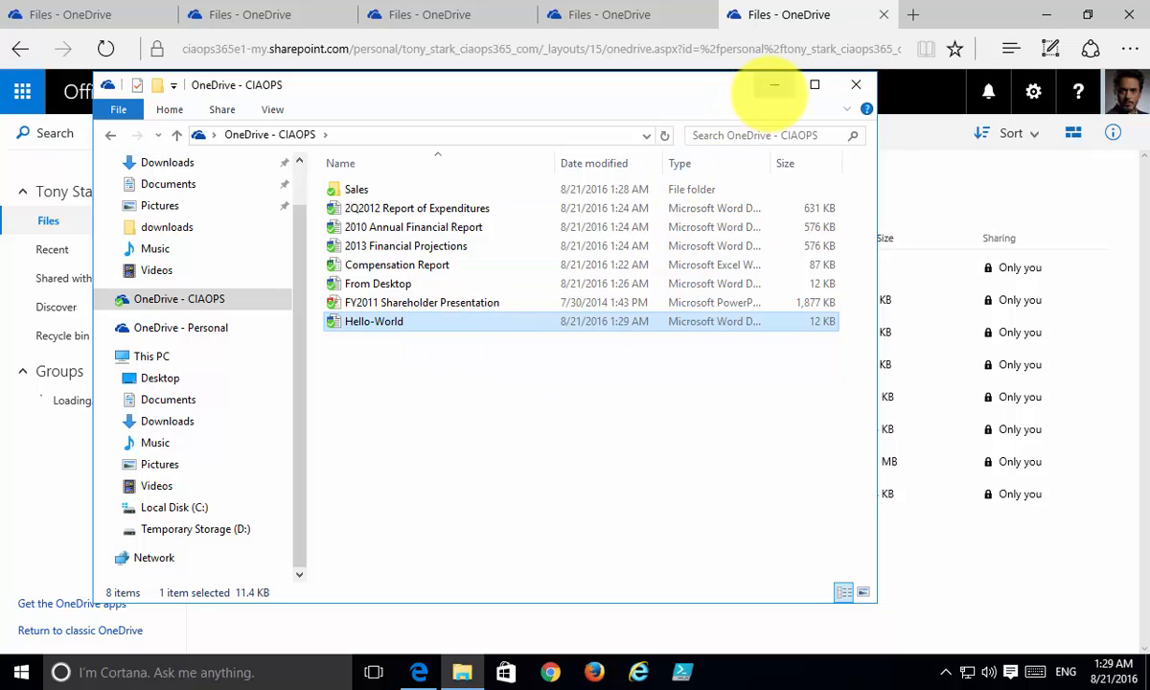
pyautogui.click(773, 87)
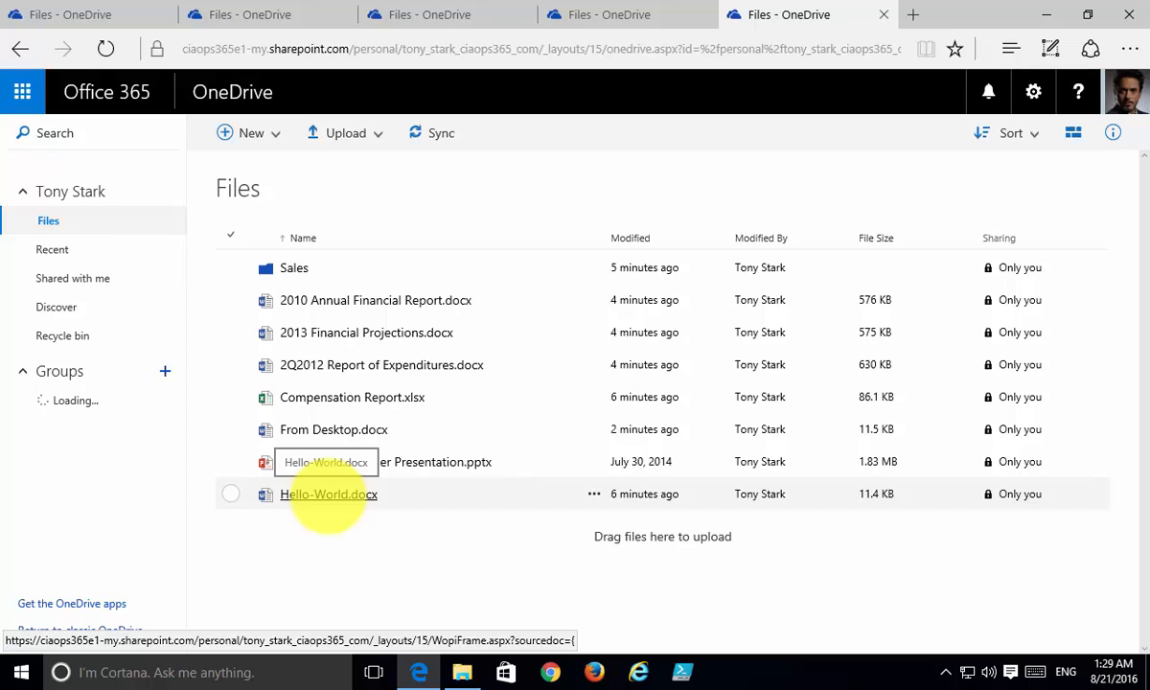
# Open Hello-World.docx from the online Files list to check for the synced edit, and return to the Files list.
pyautogui.click(327, 495)
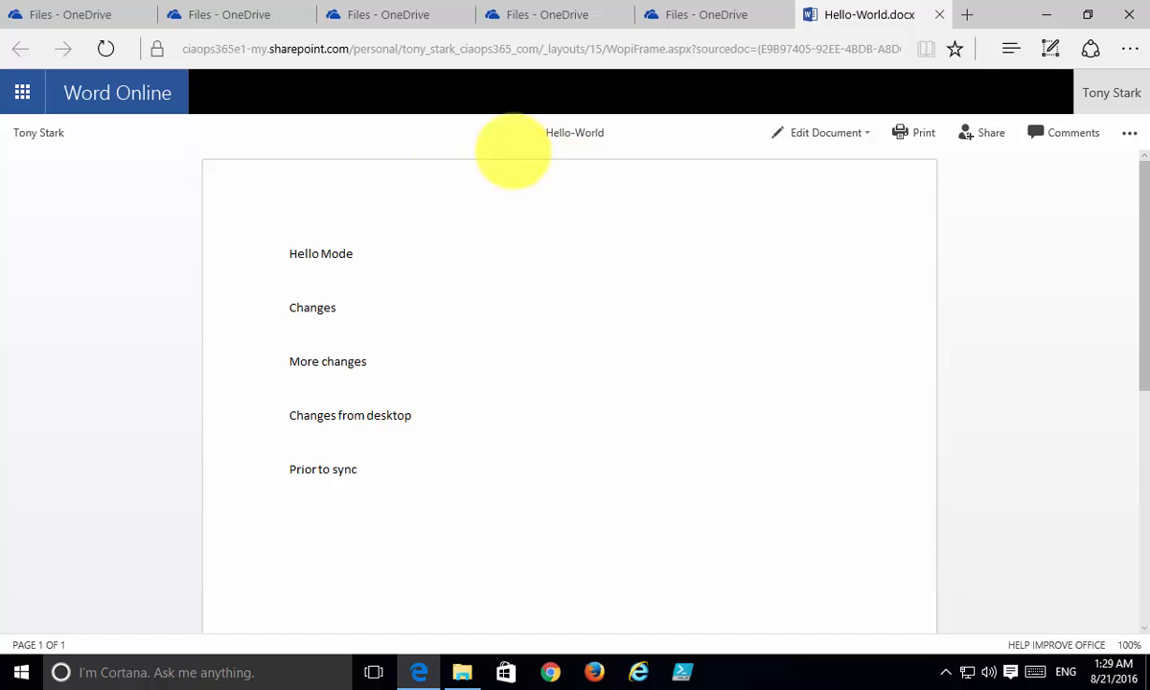
pyautogui.click(24, 135)
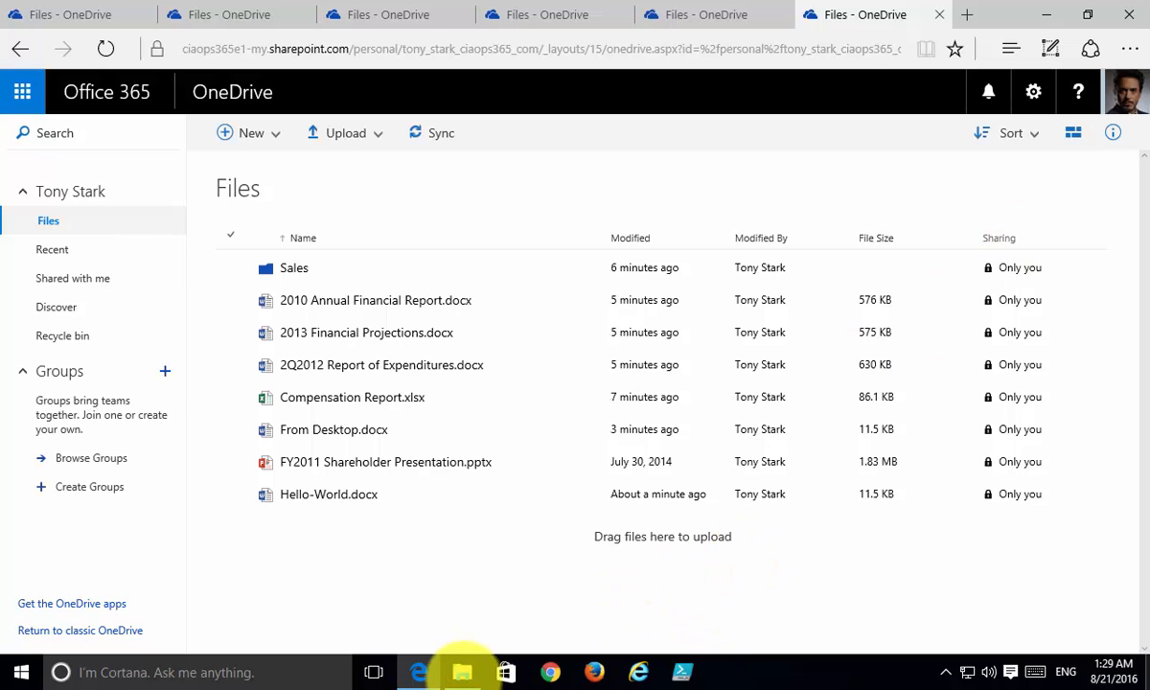
# Check Hello-World's sync state in the OneDrive - CIAOPS folder and review the sync client's commands, then close the folder window.
pyautogui.click(462, 672)
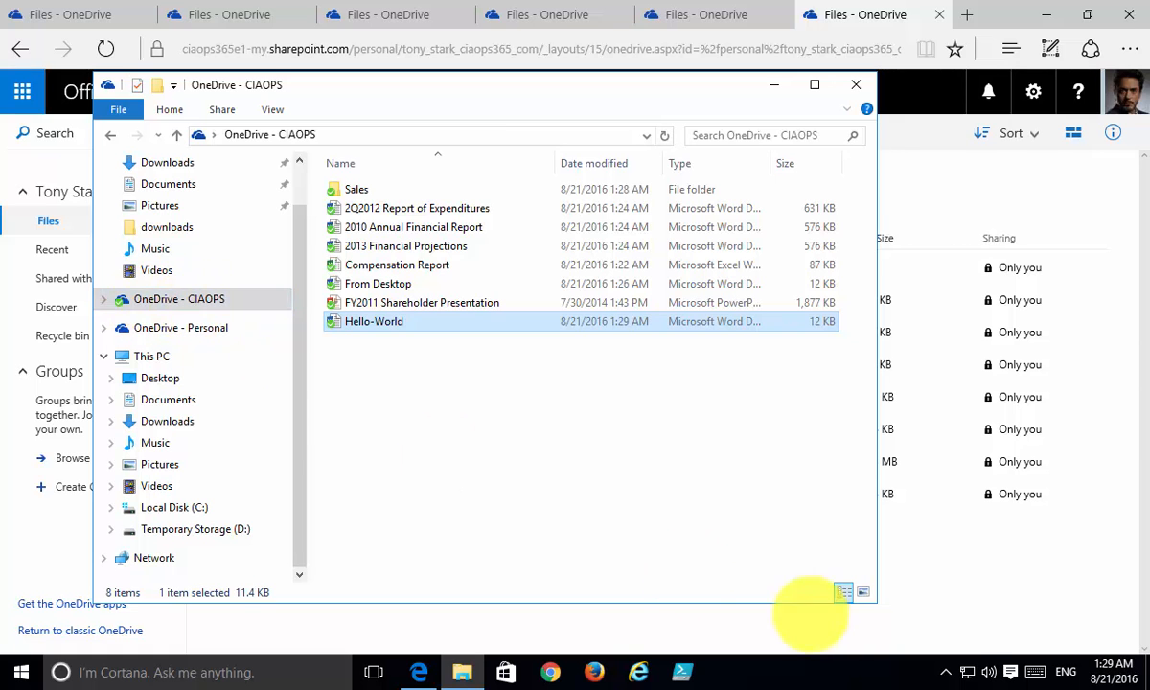
pyautogui.click(944, 672)
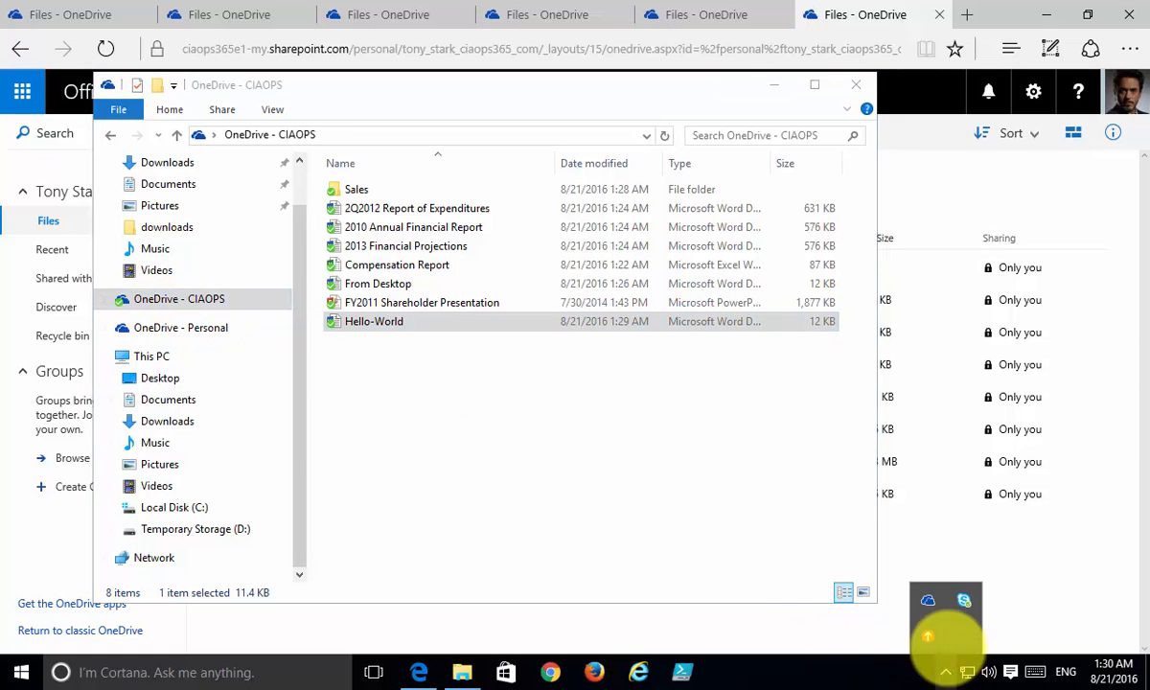
pyautogui.rightClick(927, 603)
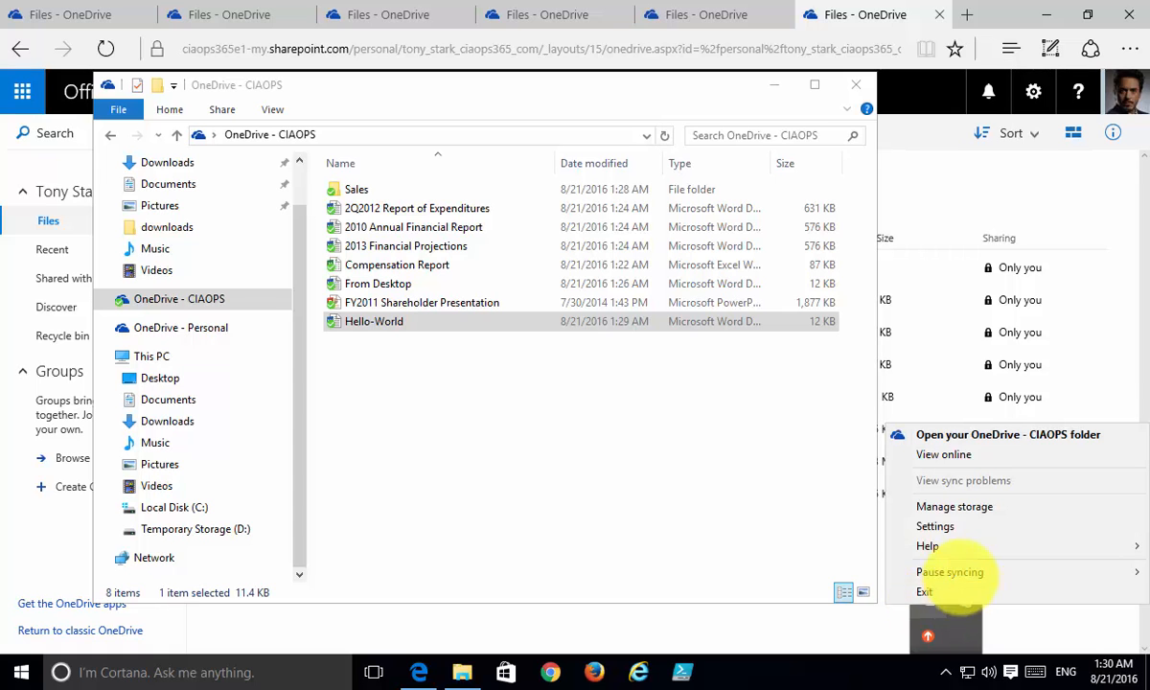
pyautogui.moveTo(961, 571)
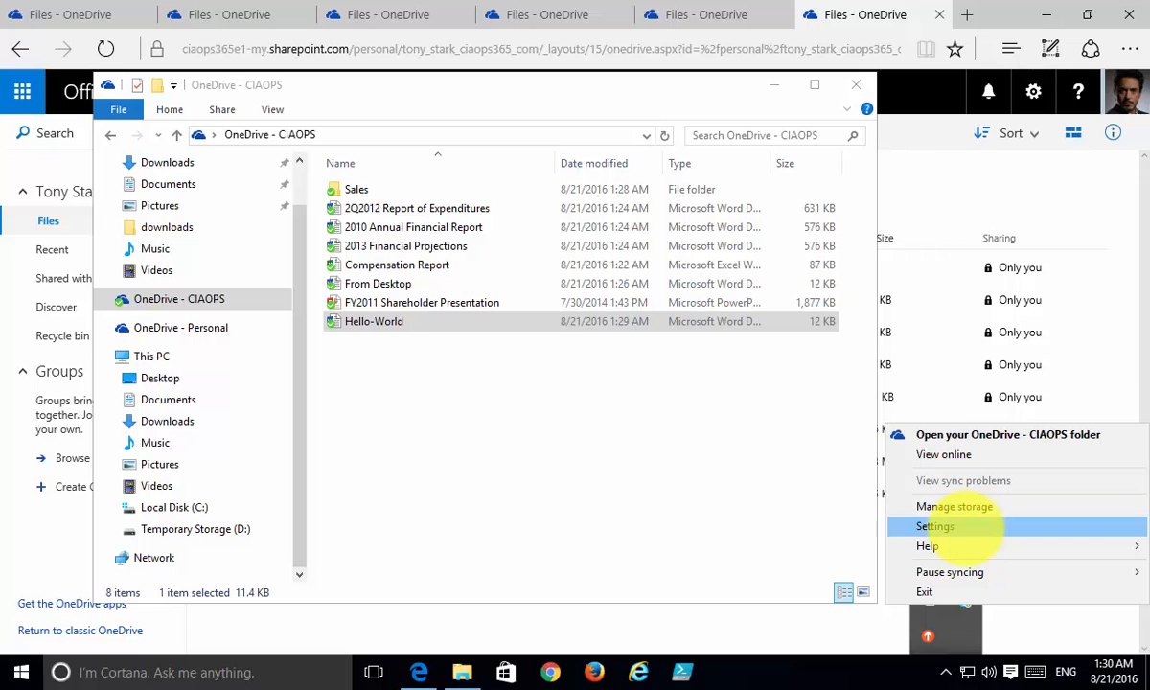
pyautogui.click(856, 87)
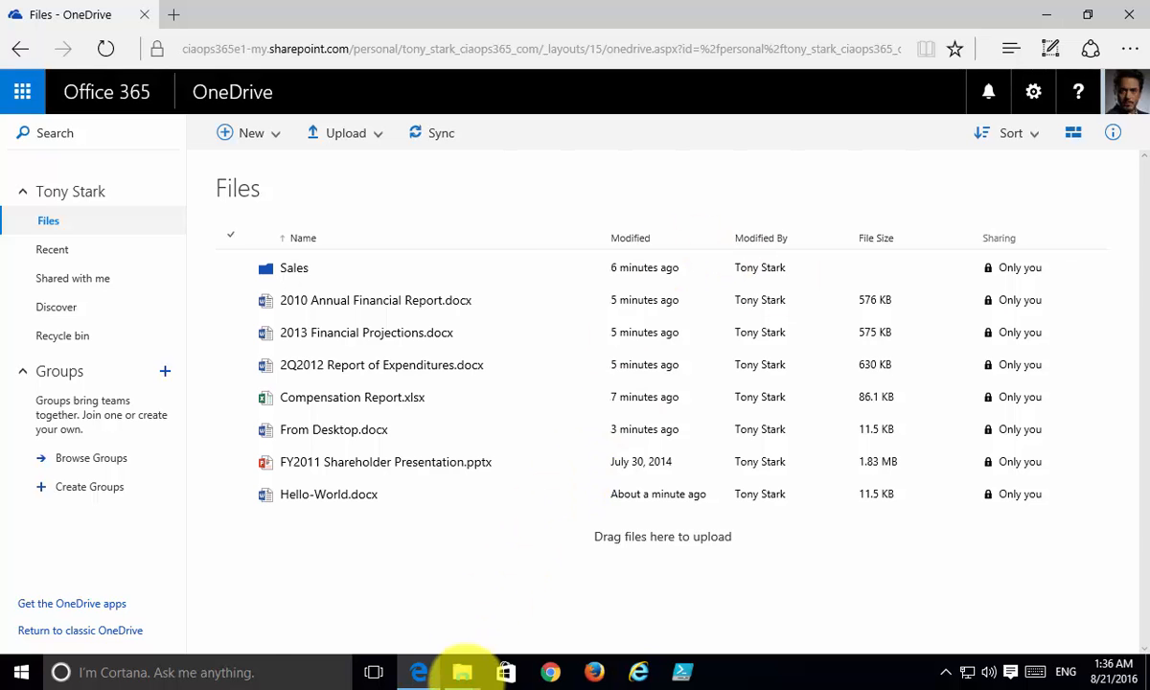
# Bring up the OneDrive Documents and C:\downloads File Explorer windows and arrange them so both file lists are accessible.
pyautogui.moveTo(458, 670)
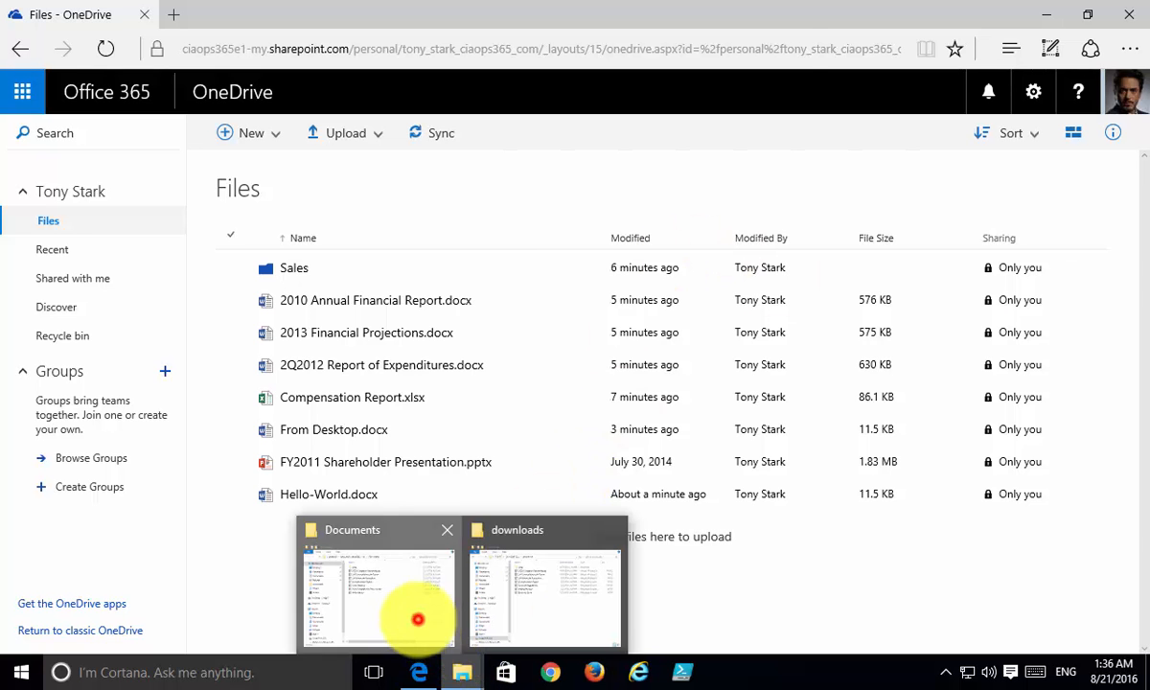
pyautogui.click(418, 619)
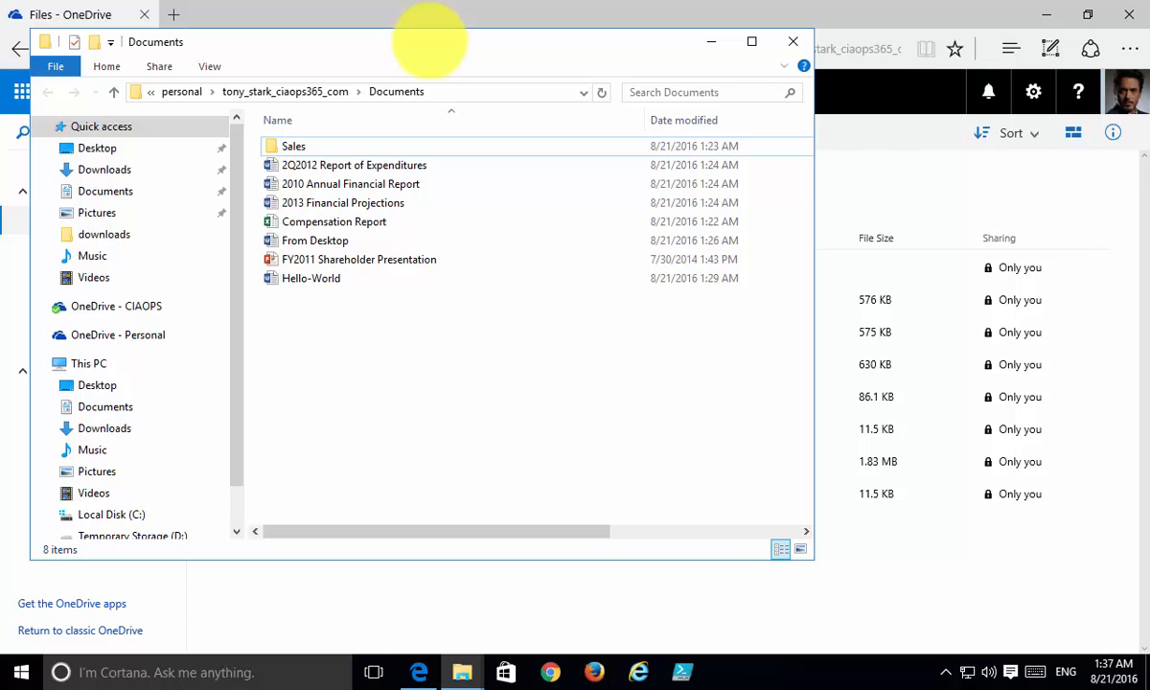
pyautogui.moveTo(428, 41); pyautogui.dragTo(437, 74)
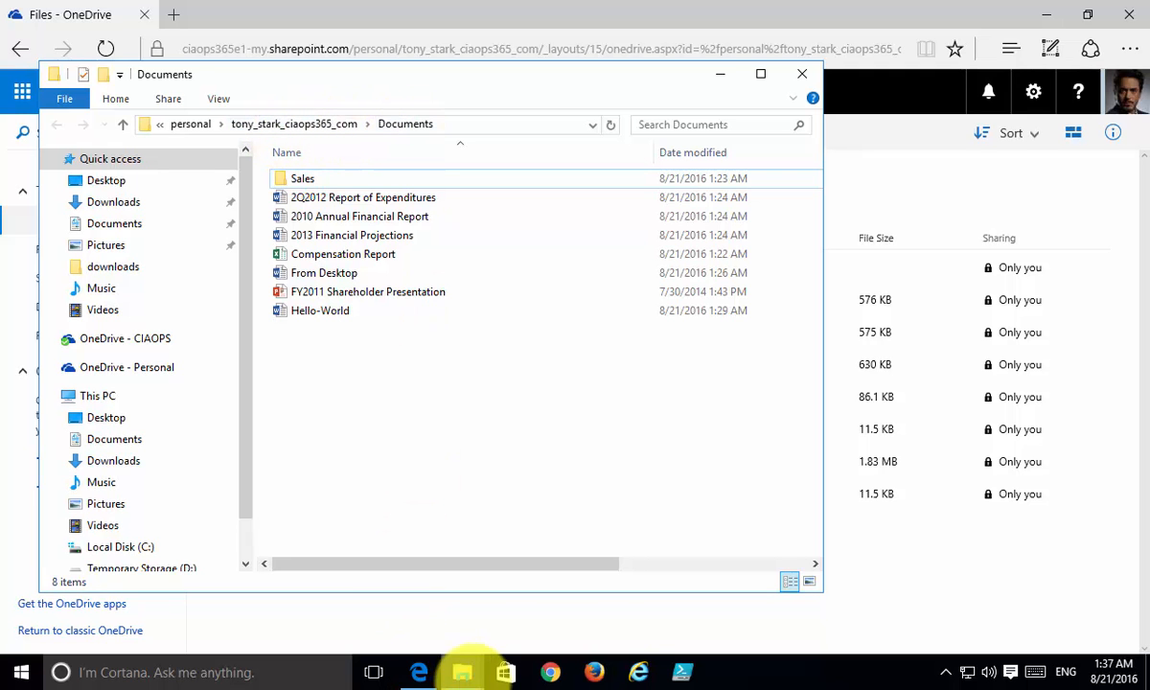
pyautogui.click(462, 672)
pyautogui.click(525, 585)
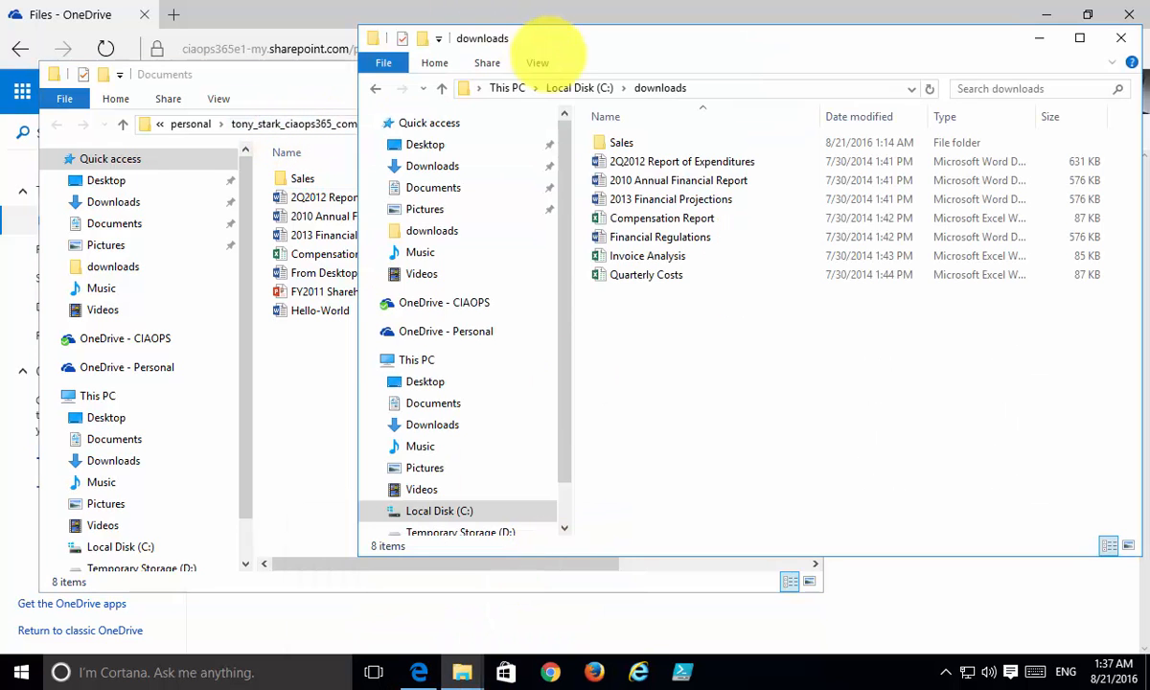
pyautogui.moveTo(567, 44); pyautogui.dragTo(718, 168)
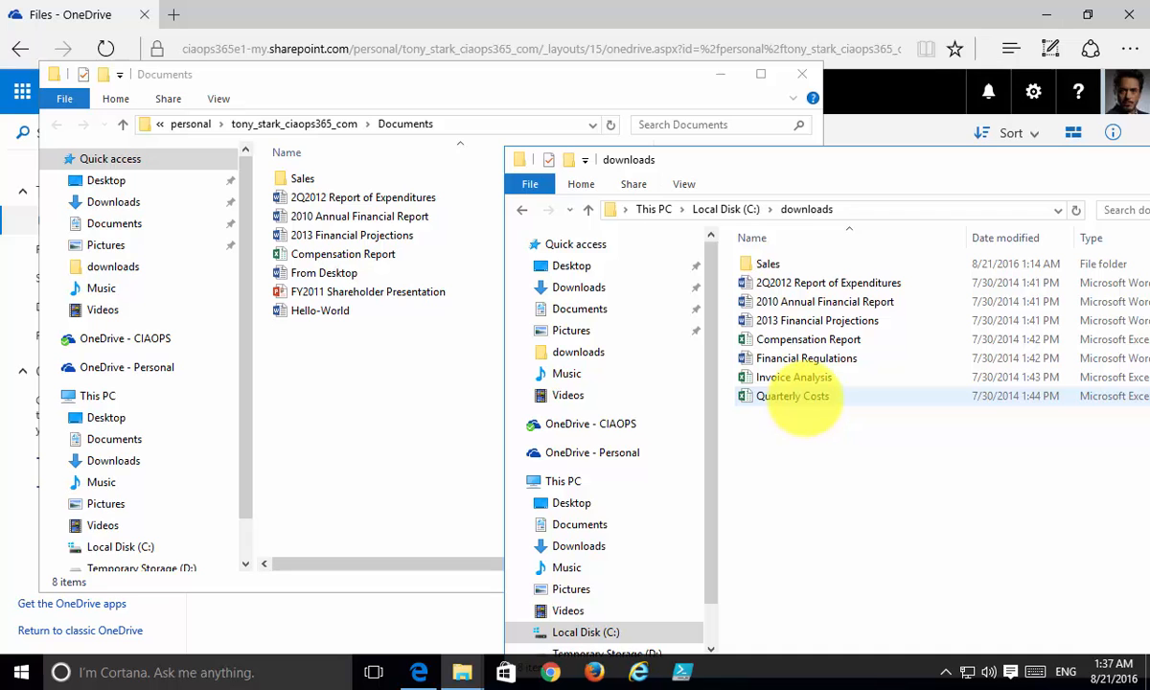
# Copy Quarterly Costs from downloads into the OneDrive Documents folder, and minimize both File Explorer windows.
pyautogui.click(805, 397)
pyautogui.moveTo(796, 397); pyautogui.dragTo(359, 379)
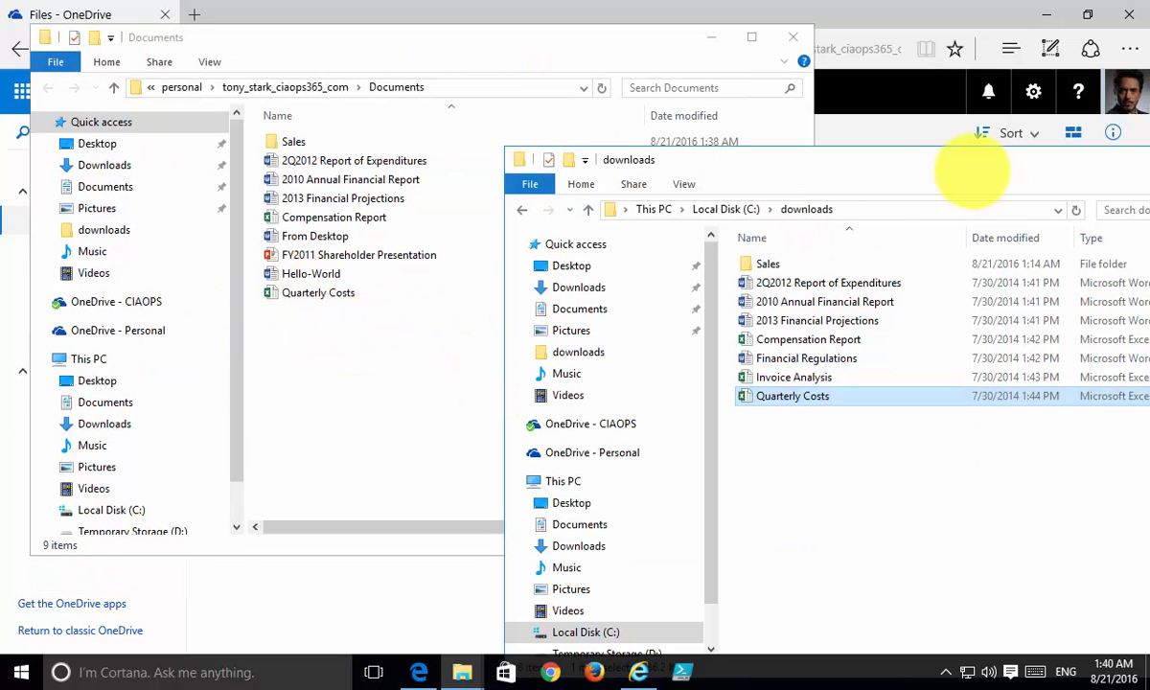
pyautogui.click(711, 38)
pyautogui.moveTo(773, 170); pyautogui.dragTo(522, 99)
pyautogui.click(942, 97)
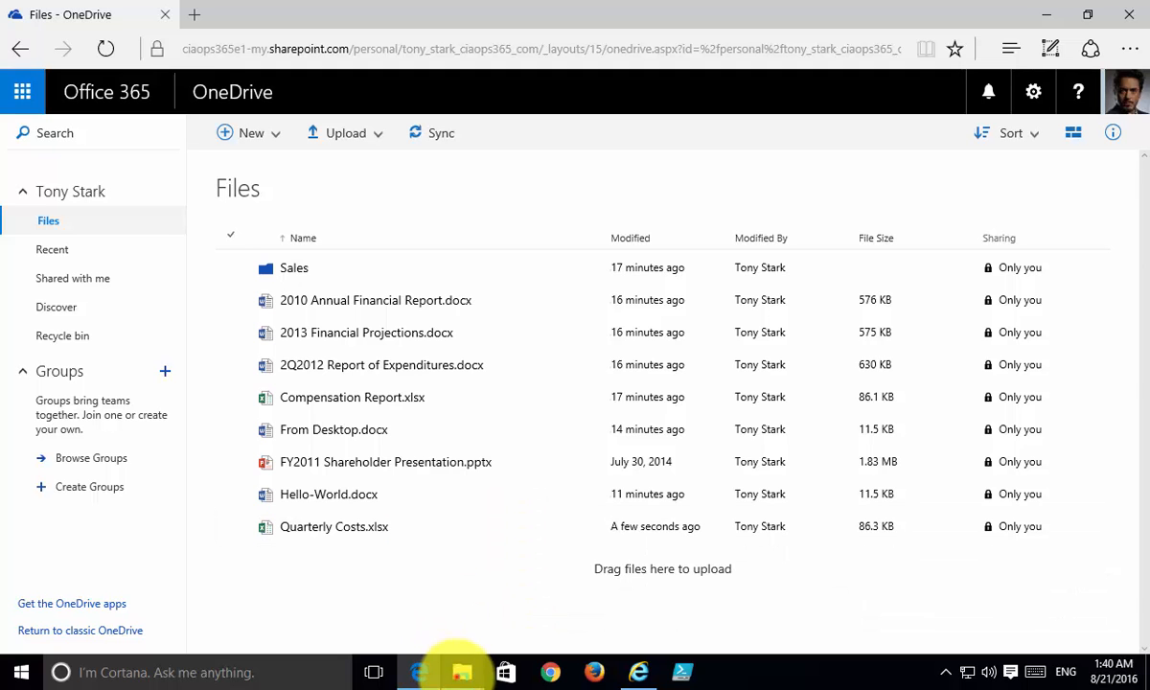
# Map network drive Z: to the OneDrive documents folder, replacing the admin account in the pasted path with the current user's account.
pyautogui.moveTo(452, 662)
pyautogui.click(514, 621)
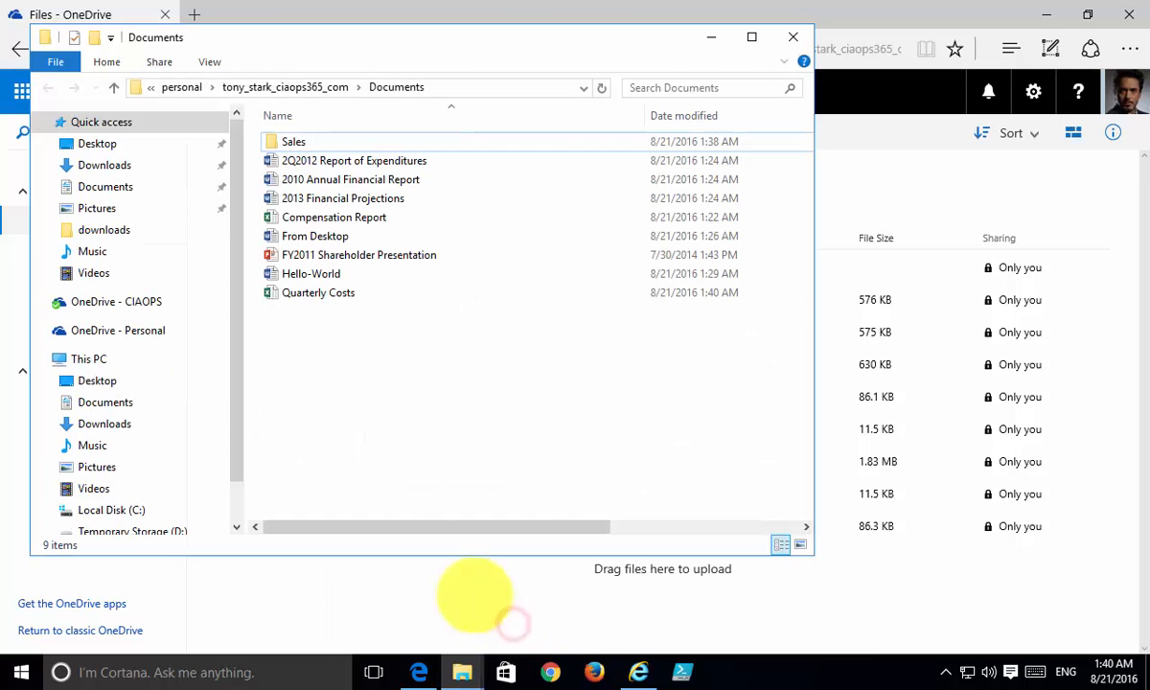
pyautogui.click(235, 506)
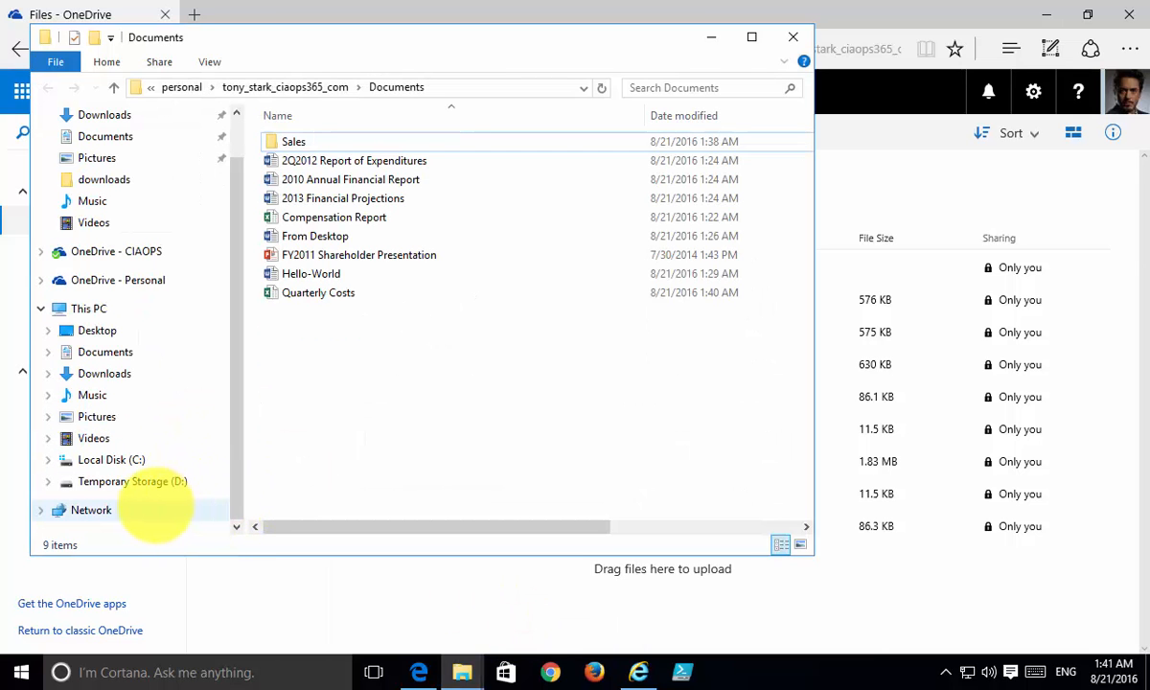
pyautogui.rightClick(139, 510)
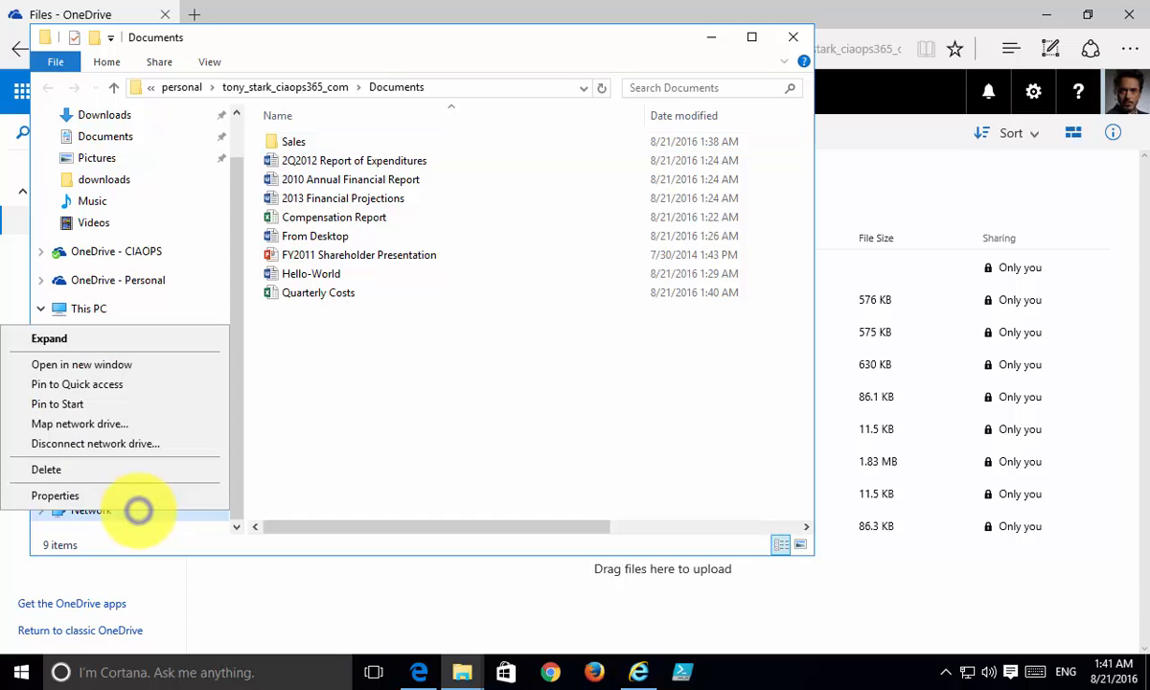
pyautogui.click(96, 423)
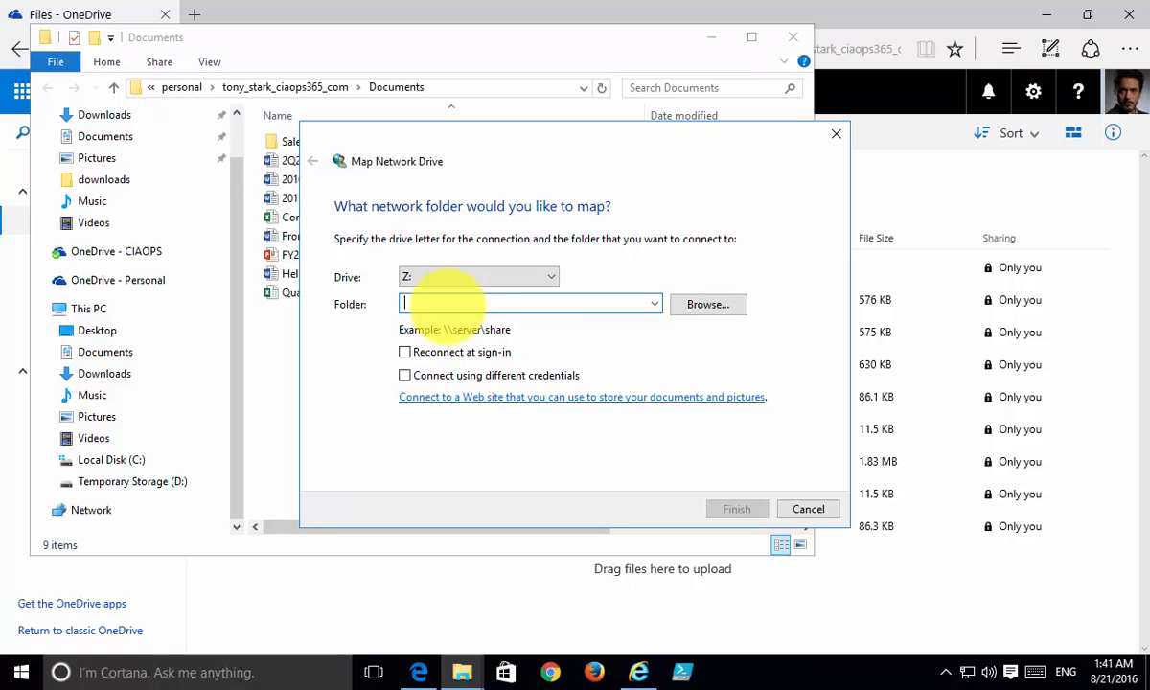
pyautogui.hotkey('ctrl', 'v')
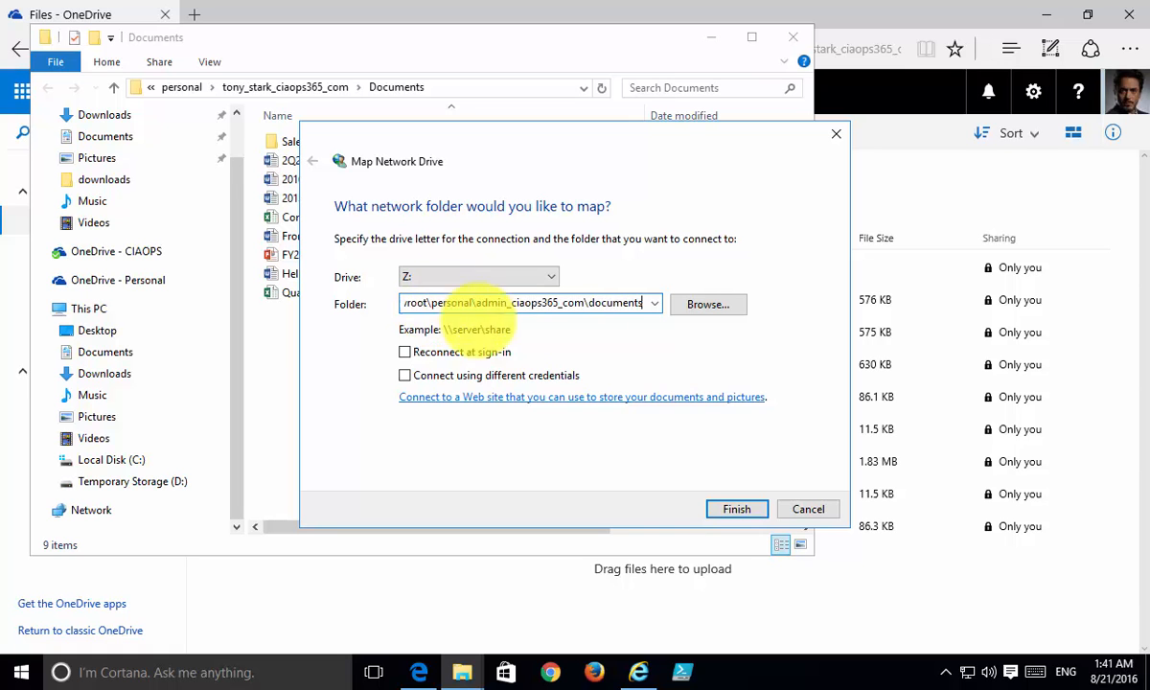
pyautogui.click(737, 509)
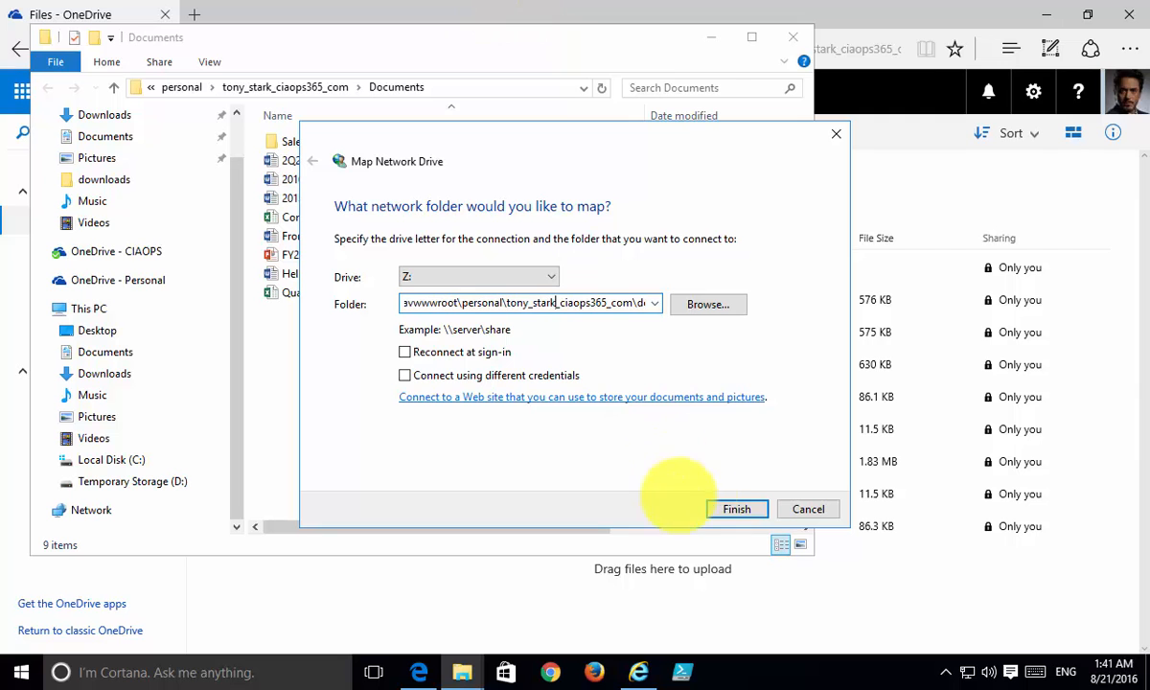
pyautogui.click(718, 508)
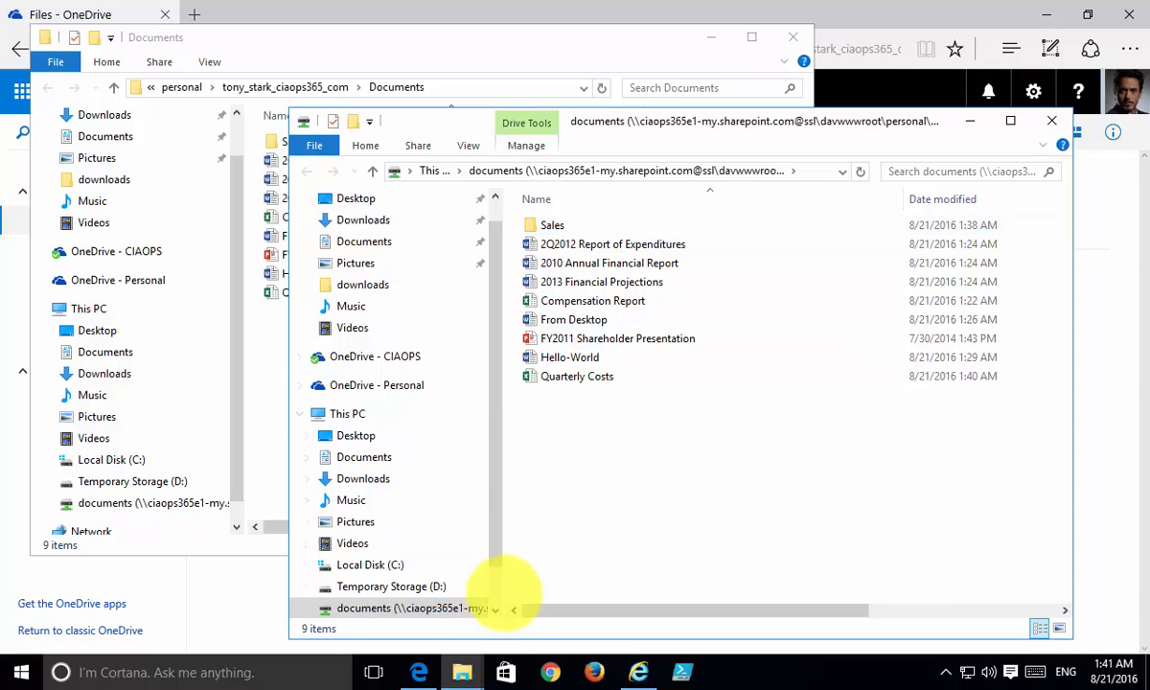
# Examine the mapped documents drive against the online Files list, and minimize the Documents and mapped drive windows.
pyautogui.click(495, 586)
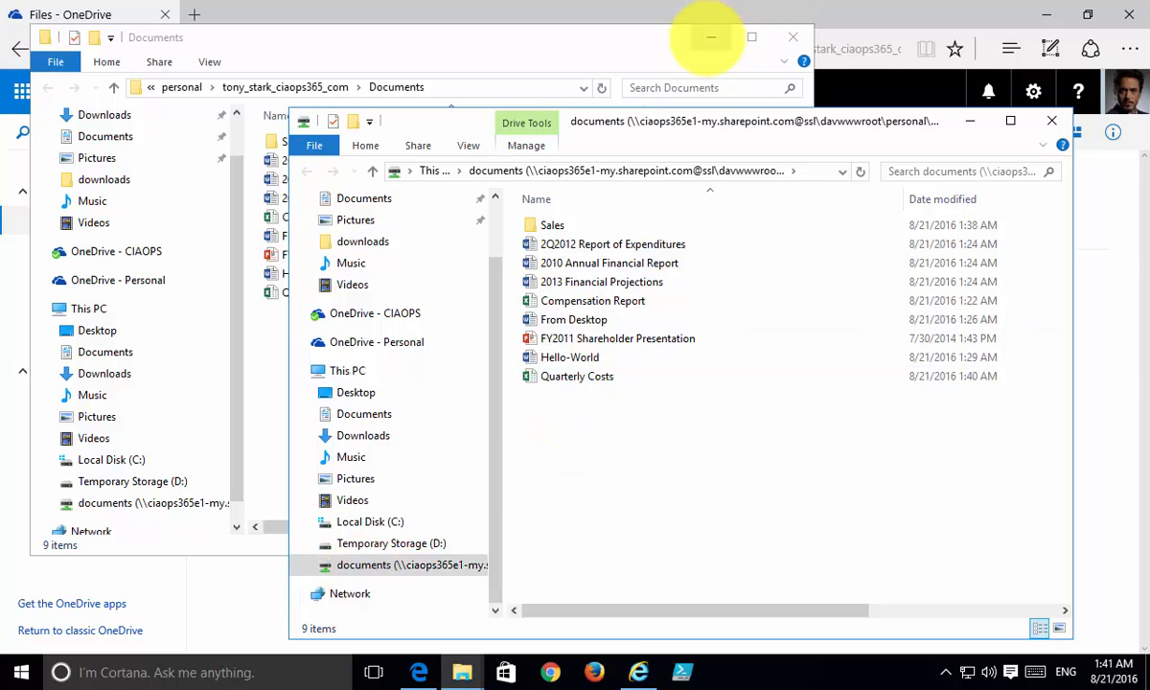
pyautogui.click(711, 37)
pyautogui.moveTo(721, 122); pyautogui.dragTo(867, 80)
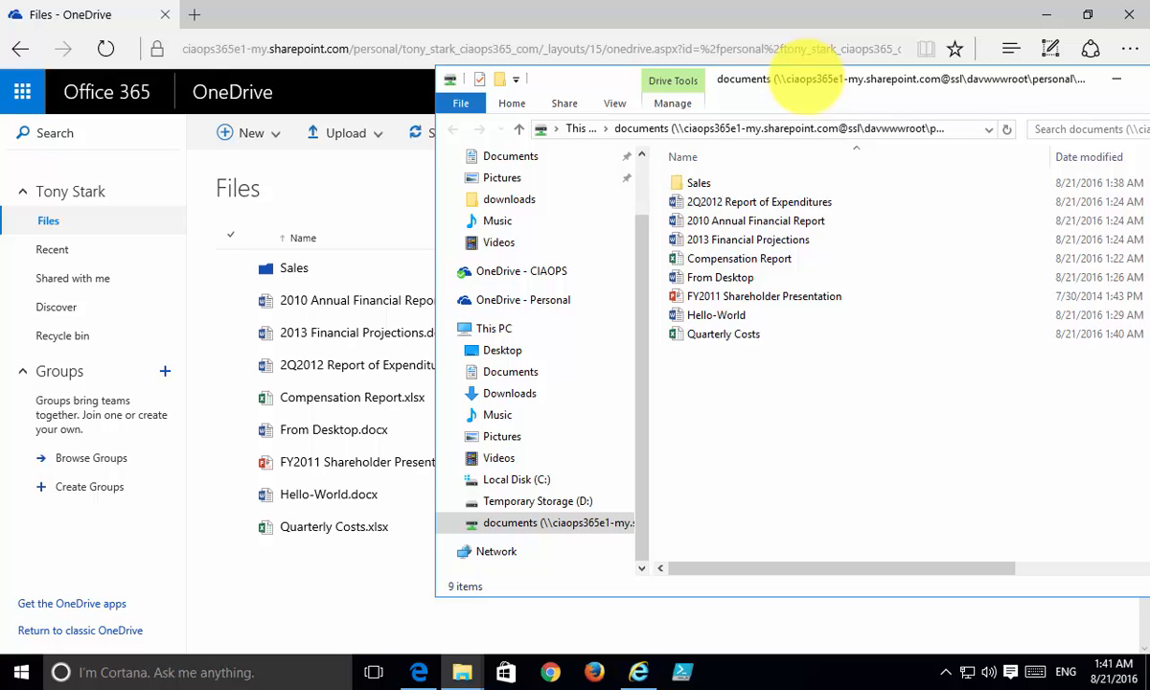
pyautogui.moveTo(804, 79); pyautogui.dragTo(636, 97)
pyautogui.click(945, 99)
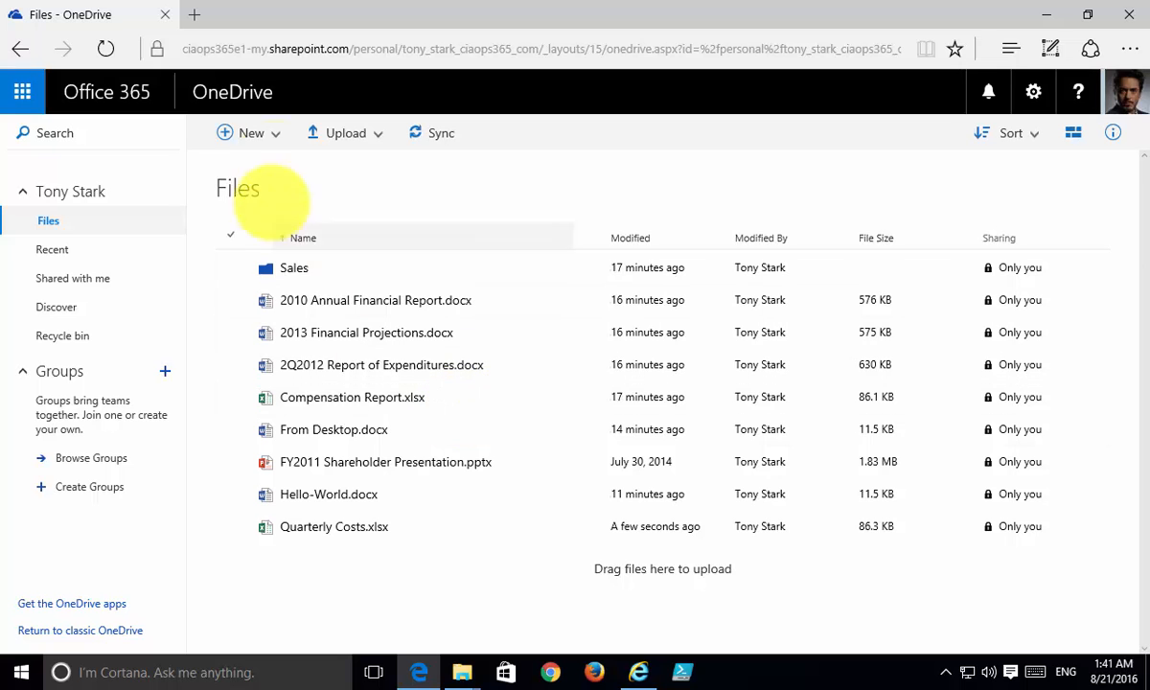
# Review the file types available for creation and the upload choices in the online Files list without choosing any.
pyautogui.click(278, 134)
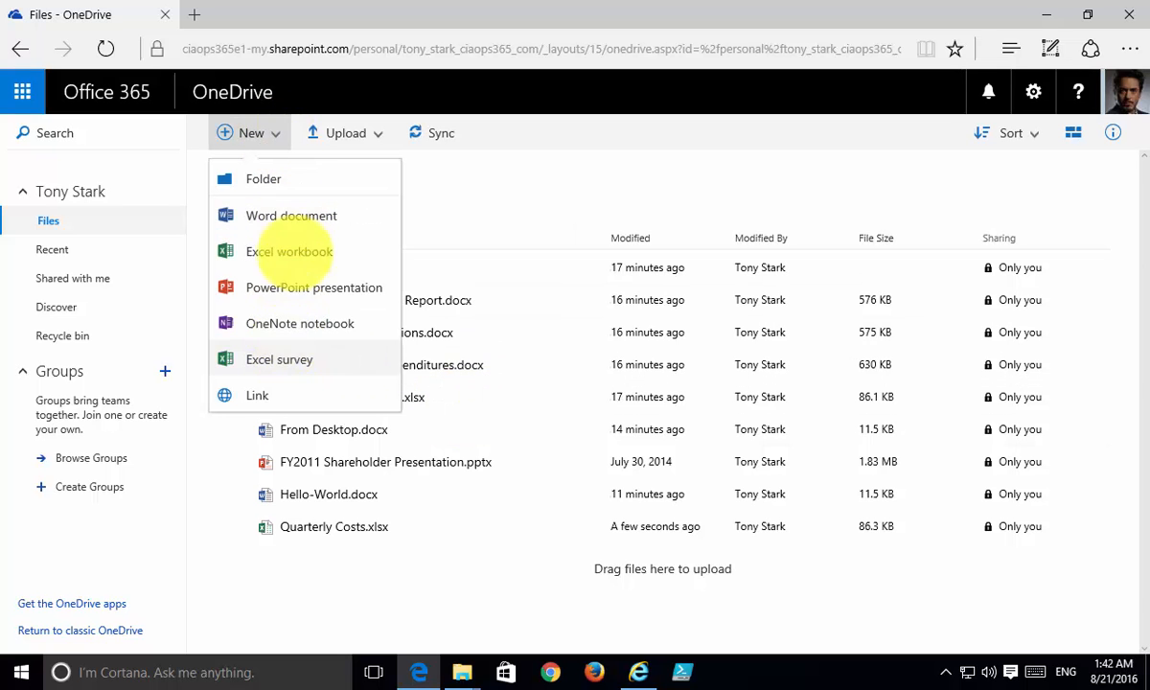
pyautogui.click(522, 174)
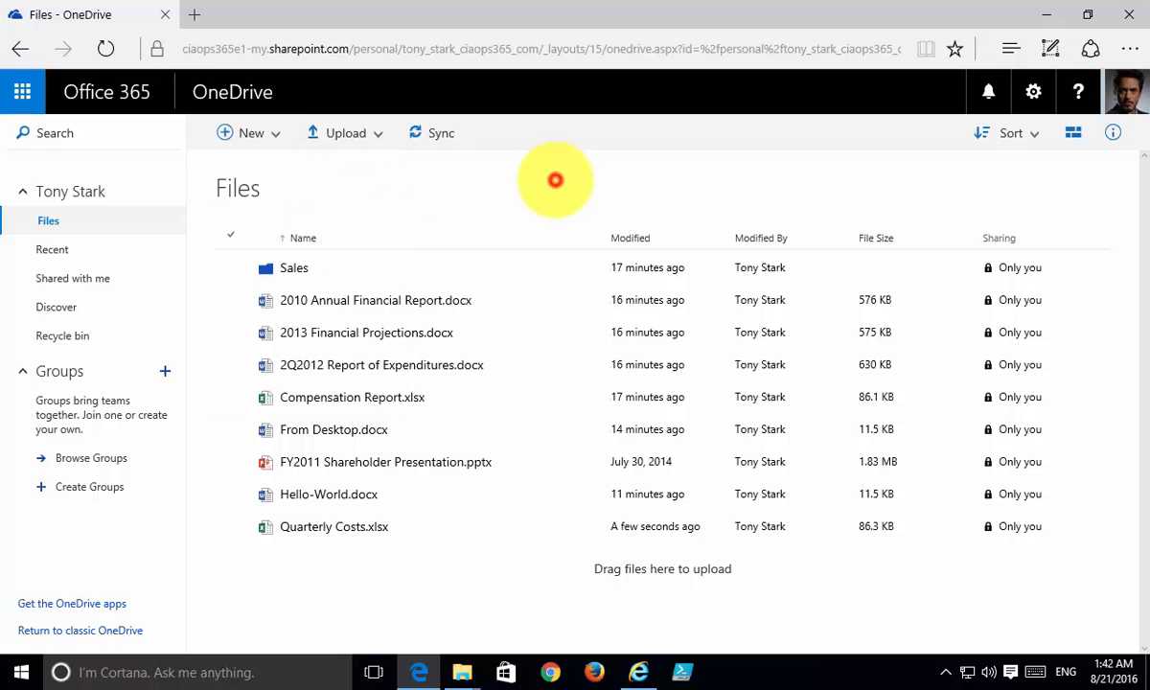
pyautogui.click(378, 135)
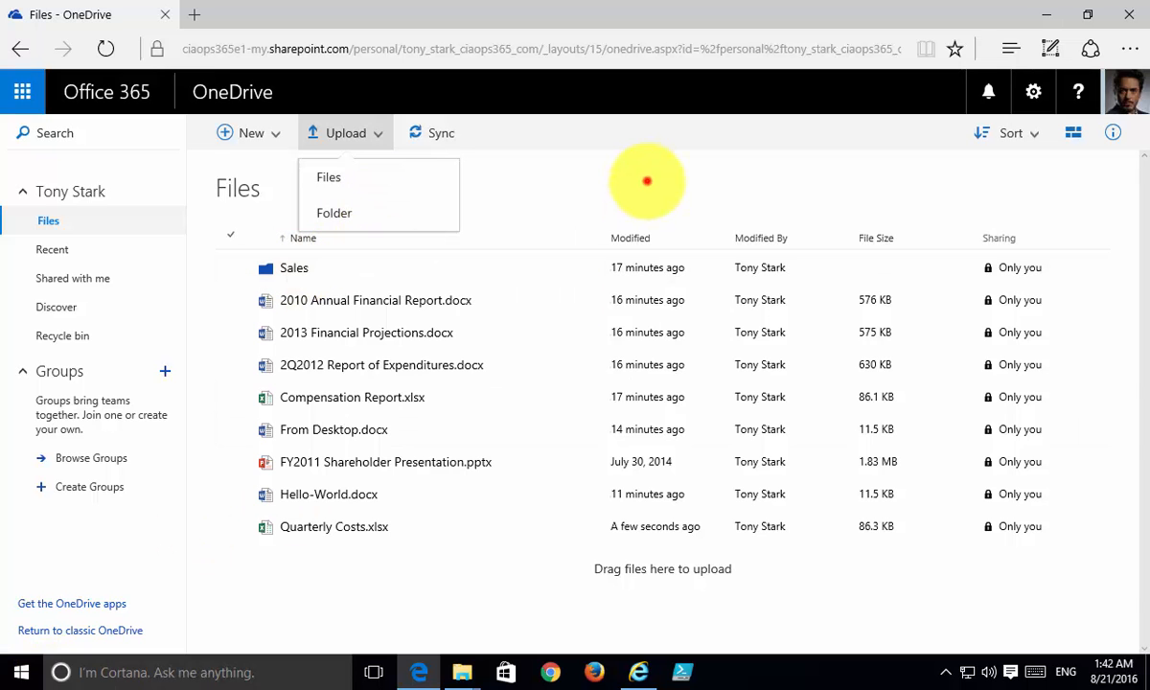
pyautogui.click(647, 180)
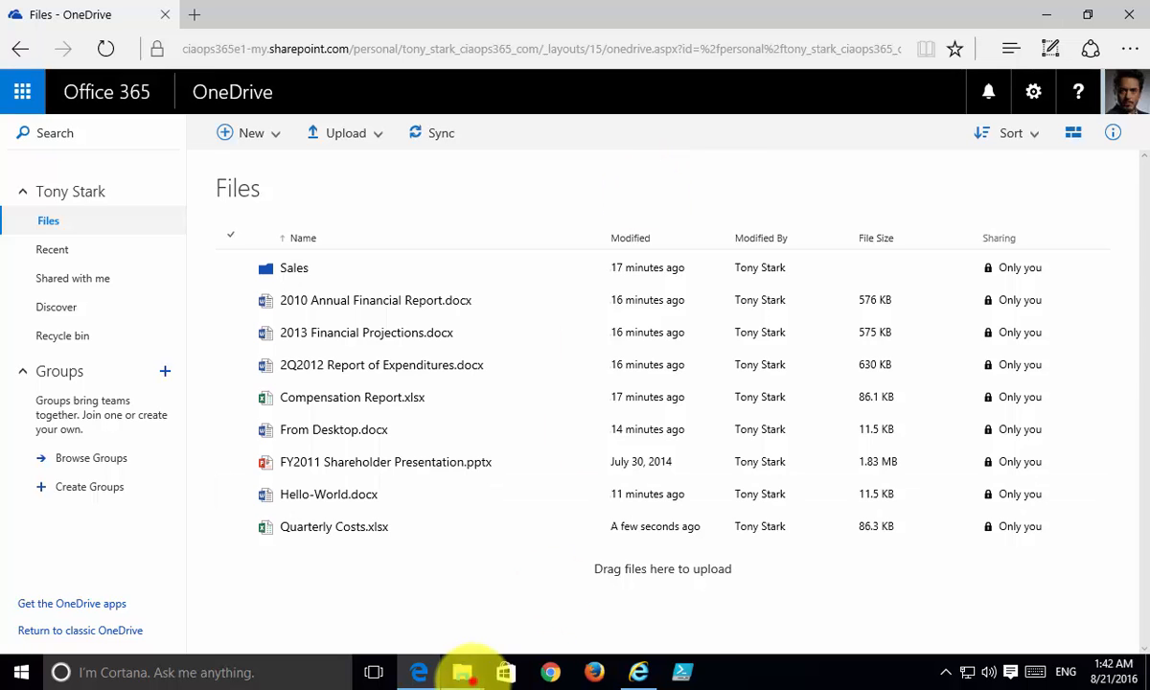
# Bring up the OneDrive Documents window in File Explorer to view its files, and minimize it again.
pyautogui.moveTo(461, 673)
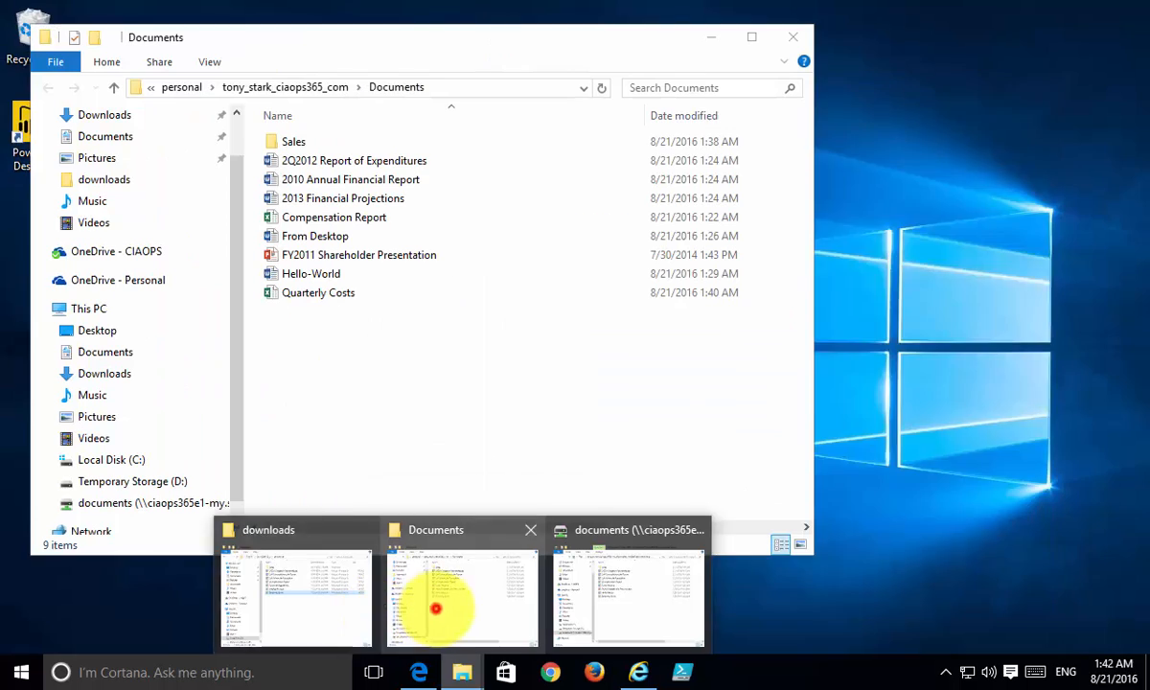
pyautogui.click(436, 605)
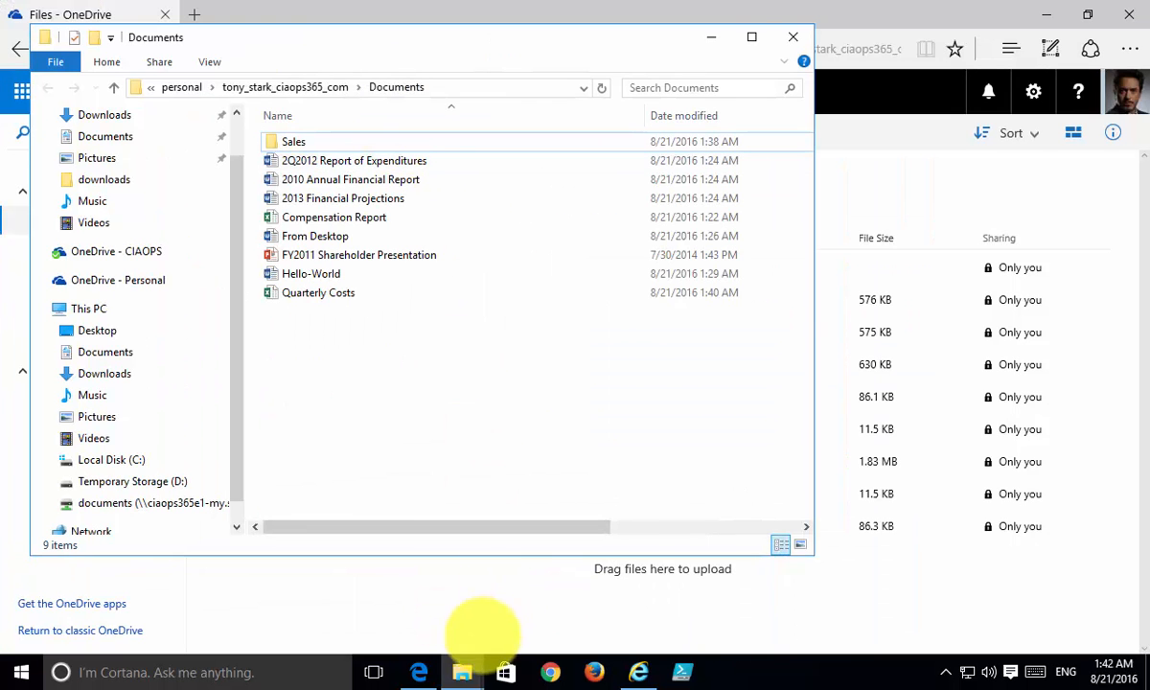
pyautogui.click(710, 38)
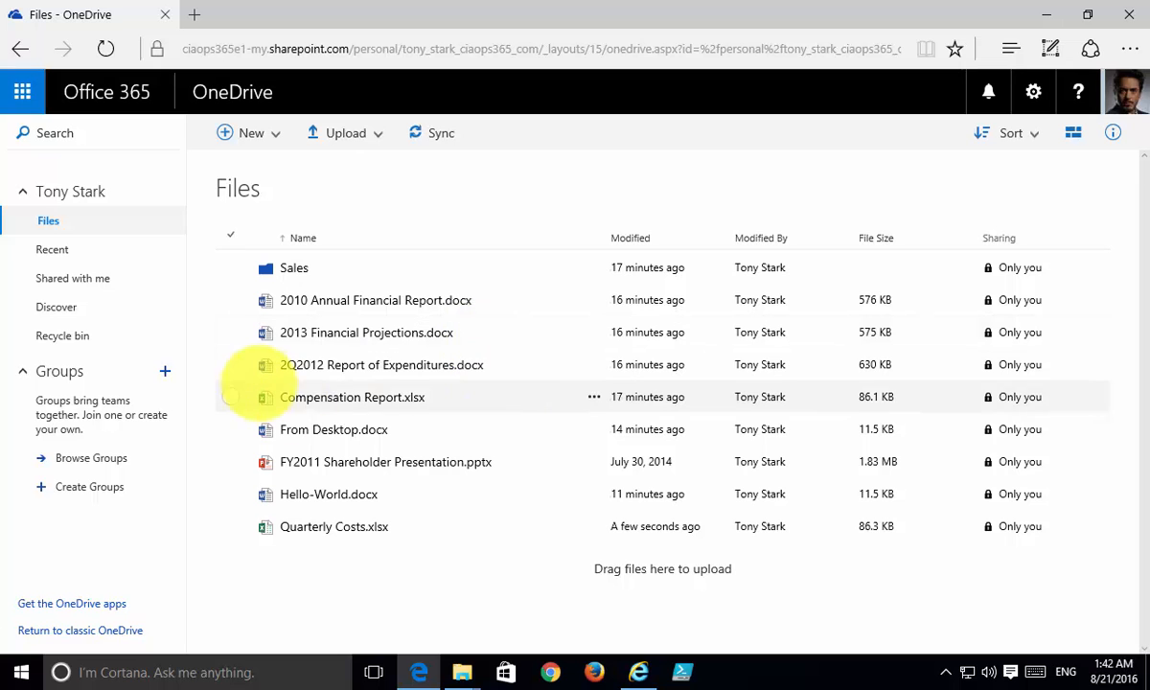
# Review the details and available file actions for Compensation Report.xlsx in the online Files list, and clear the selection.
pyautogui.click(230, 397)
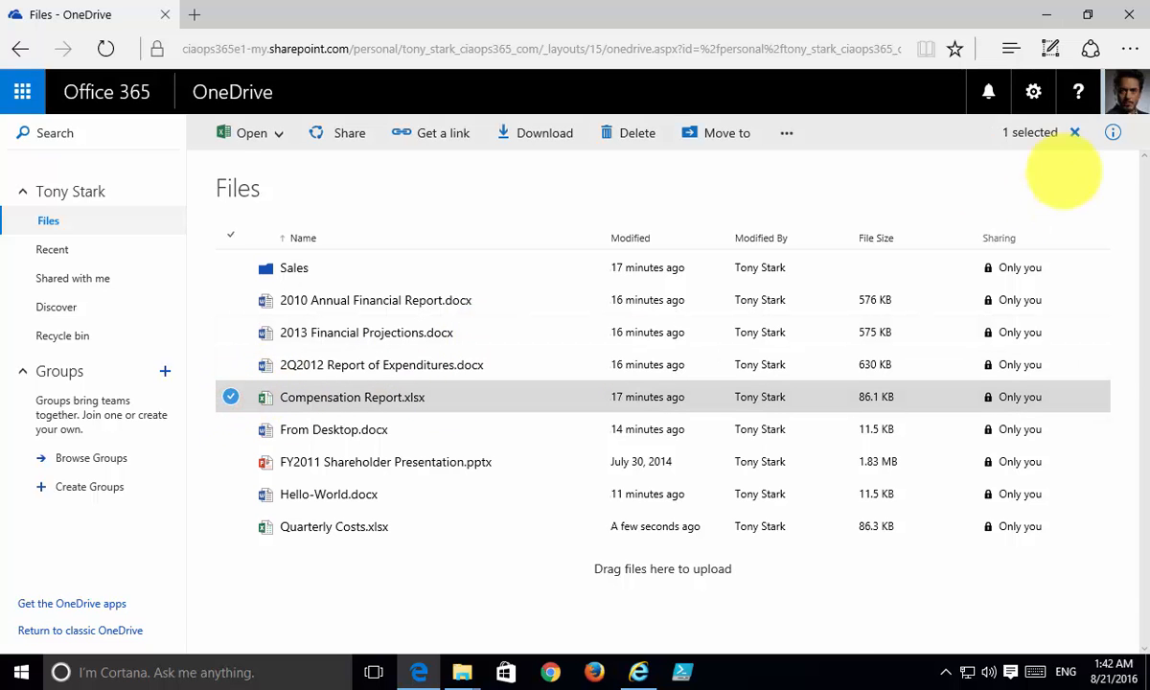
pyautogui.click(1116, 133)
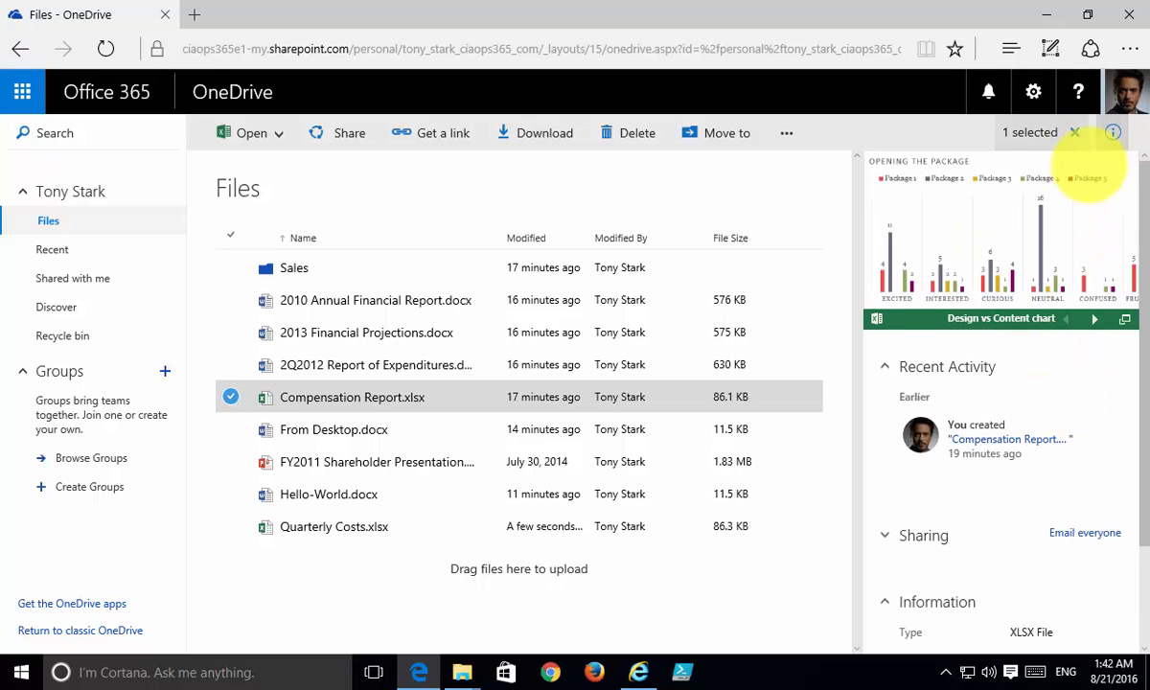
pyautogui.click(1113, 132)
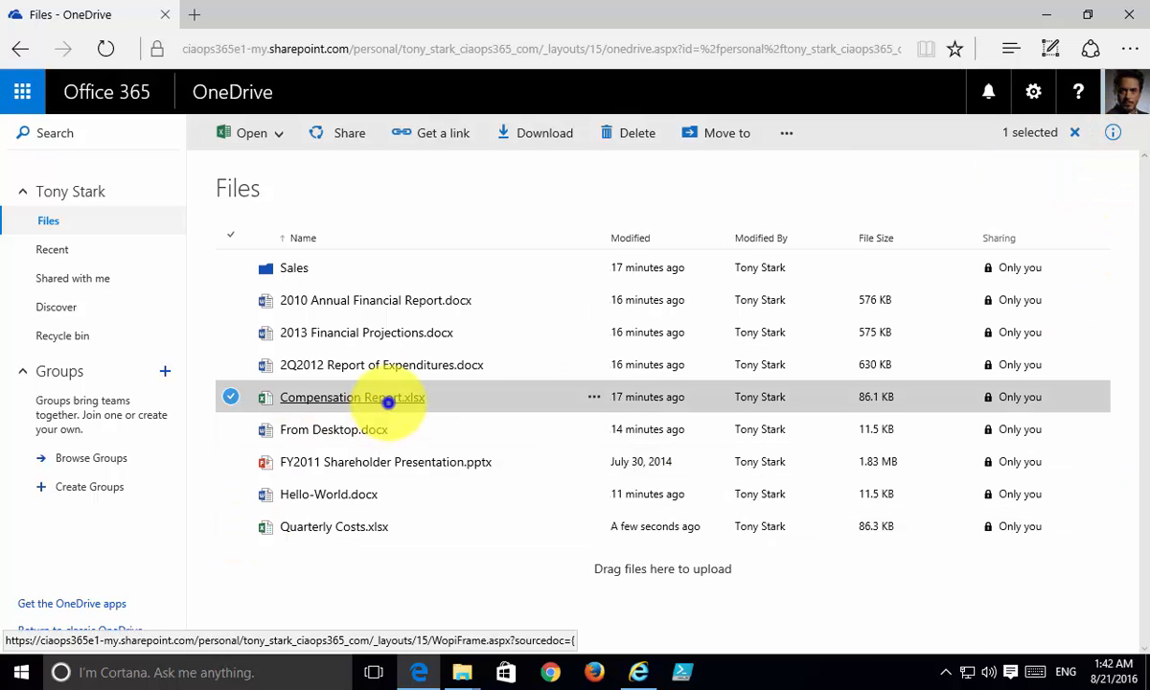
pyautogui.rightClick(376, 397)
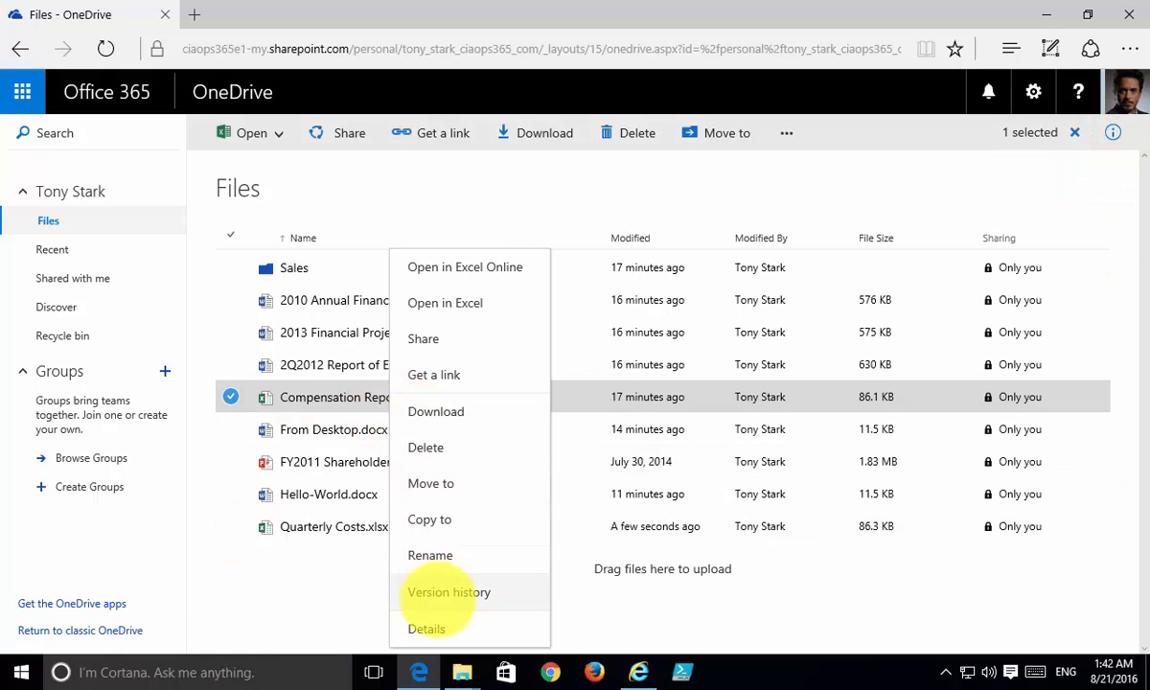
pyautogui.click(518, 204)
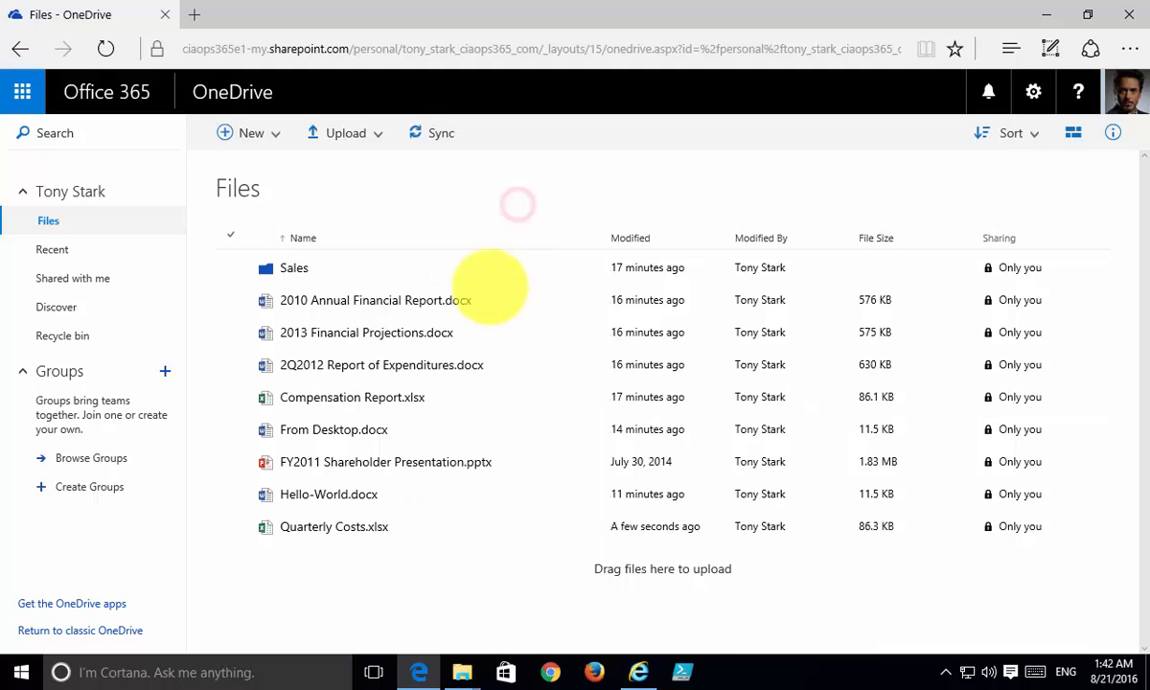
# View the synced files in the OneDrive - CIAOPS folder in File Explorer, and minimize the window.
pyautogui.moveTo(462, 672)
pyautogui.click(270, 633)
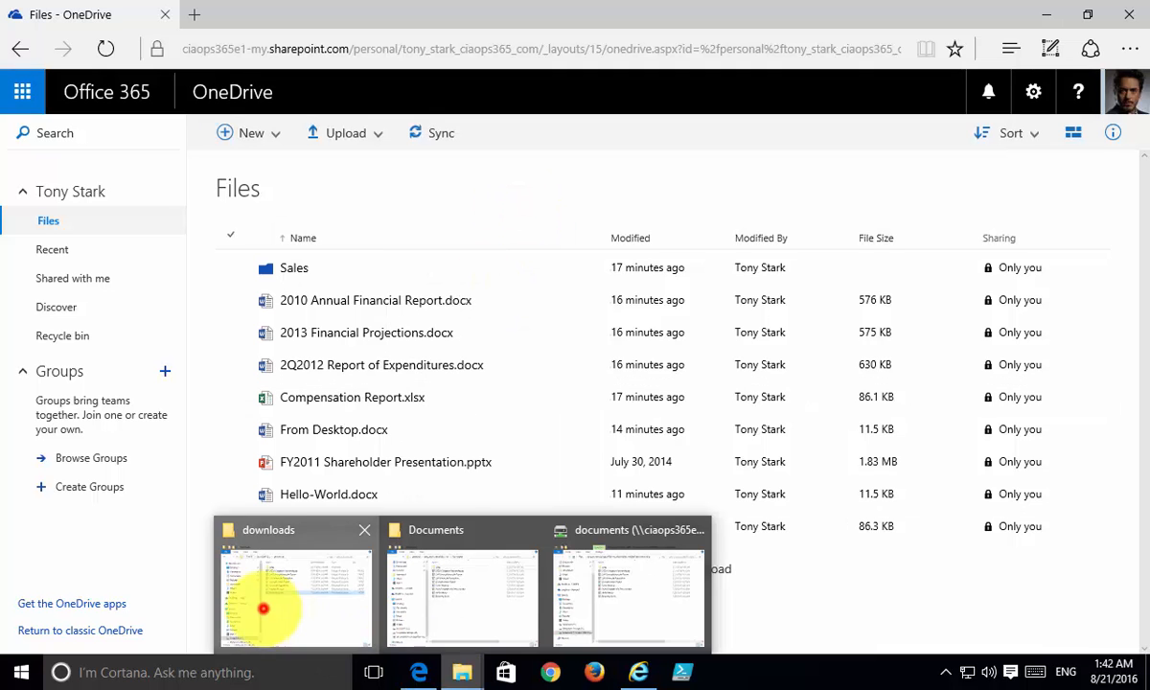
pyautogui.click(323, 362)
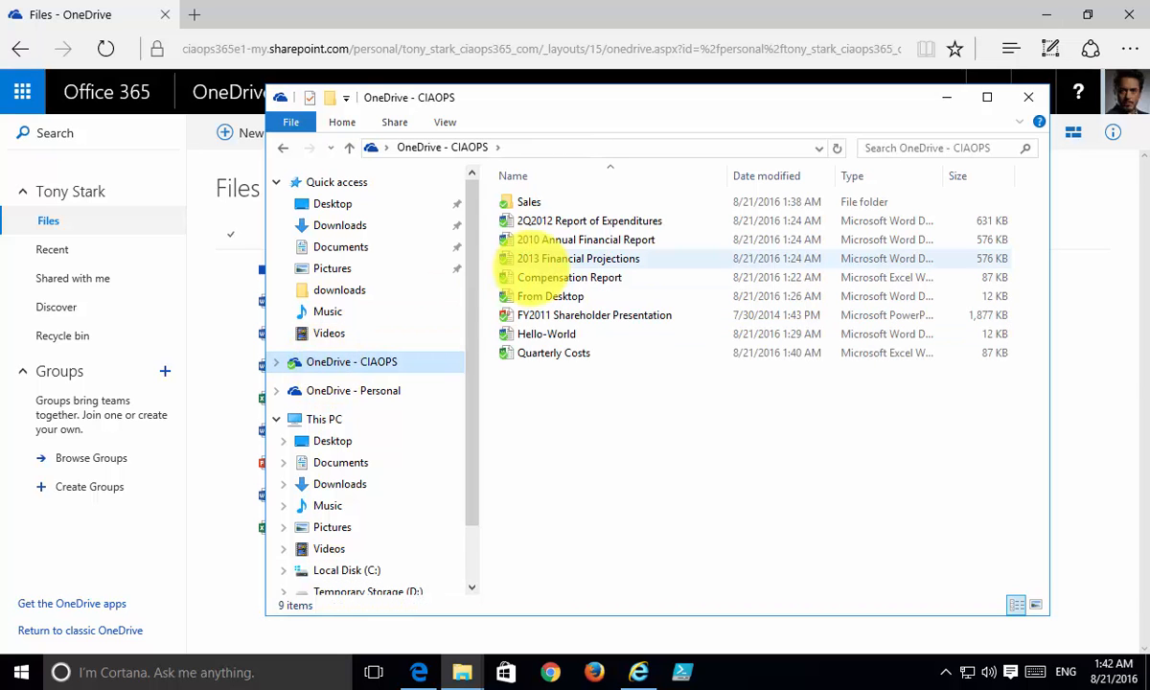
pyautogui.moveTo(526, 264)
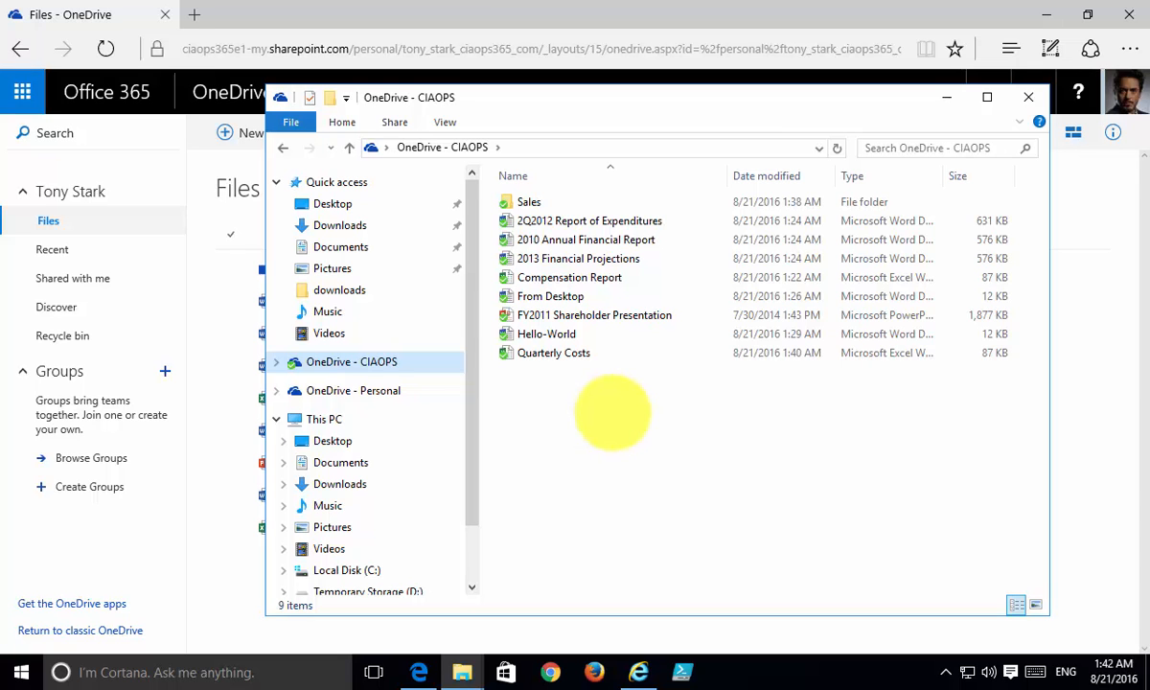
pyautogui.moveTo(581, 350)
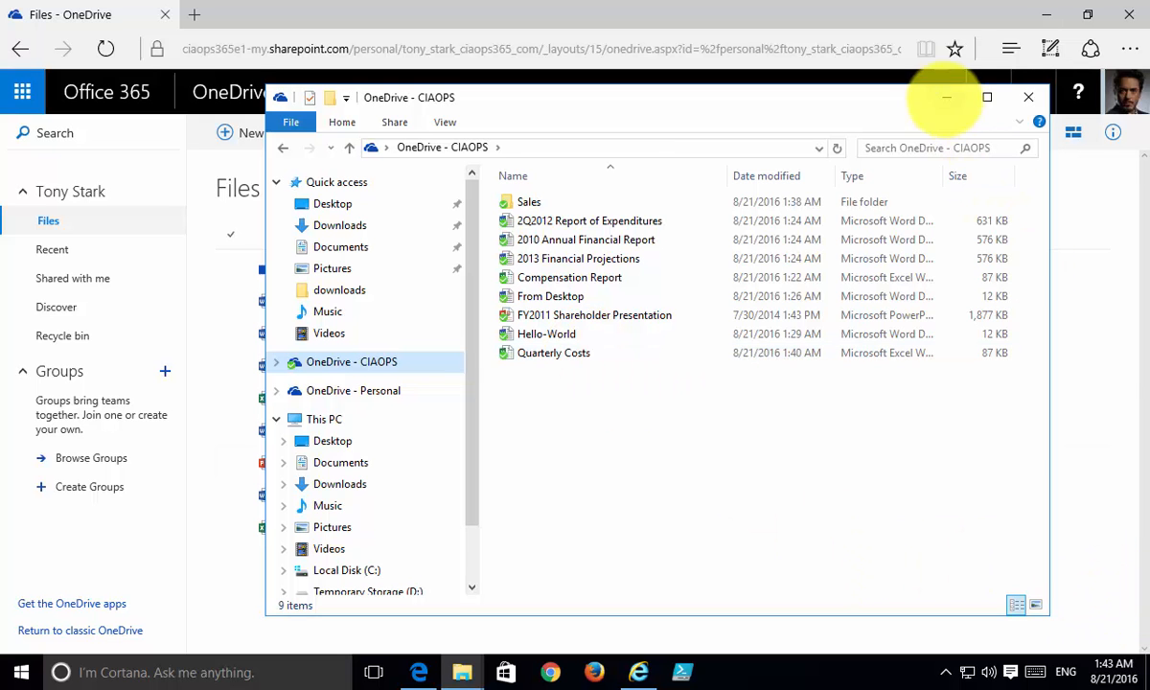
pyautogui.click(945, 97)
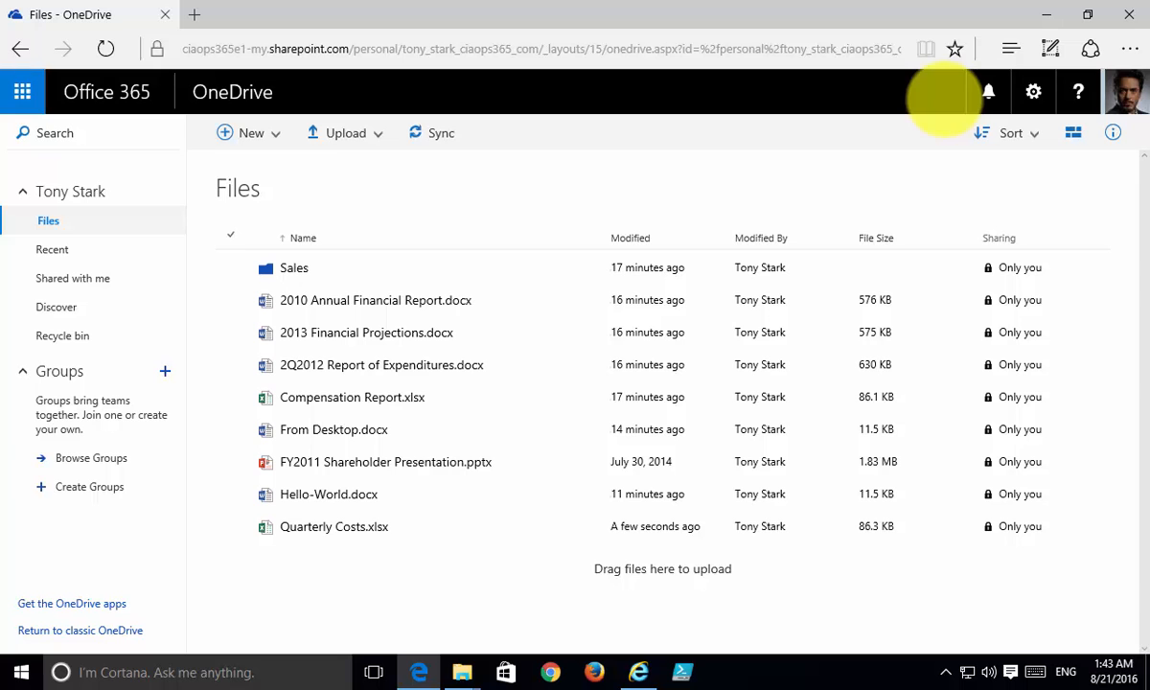